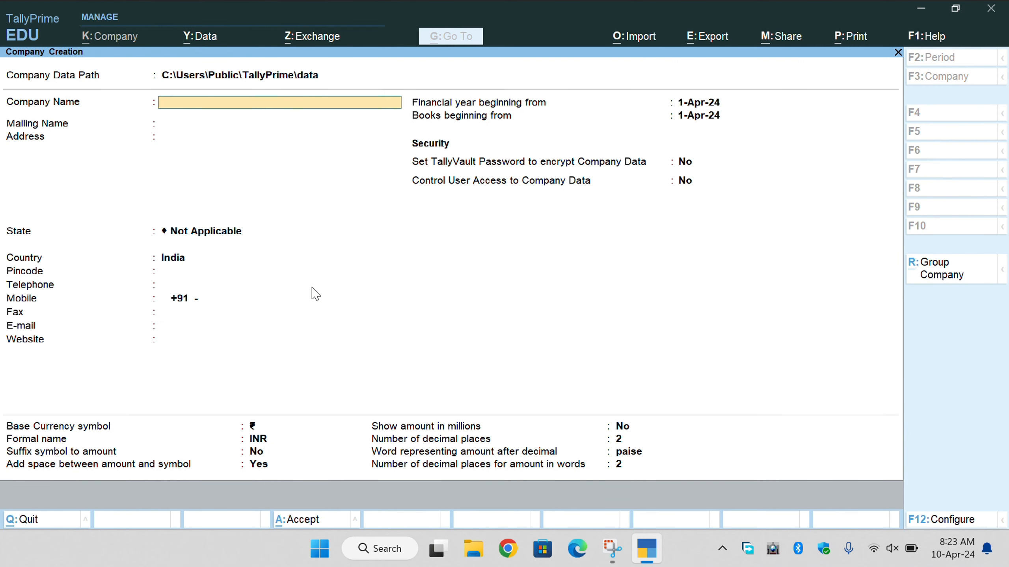
# Name the company 'Gst on Company Level', pick Uttarakhand as state, and accept remaining defaults.
pyautogui.write('Gst on Company Leve')
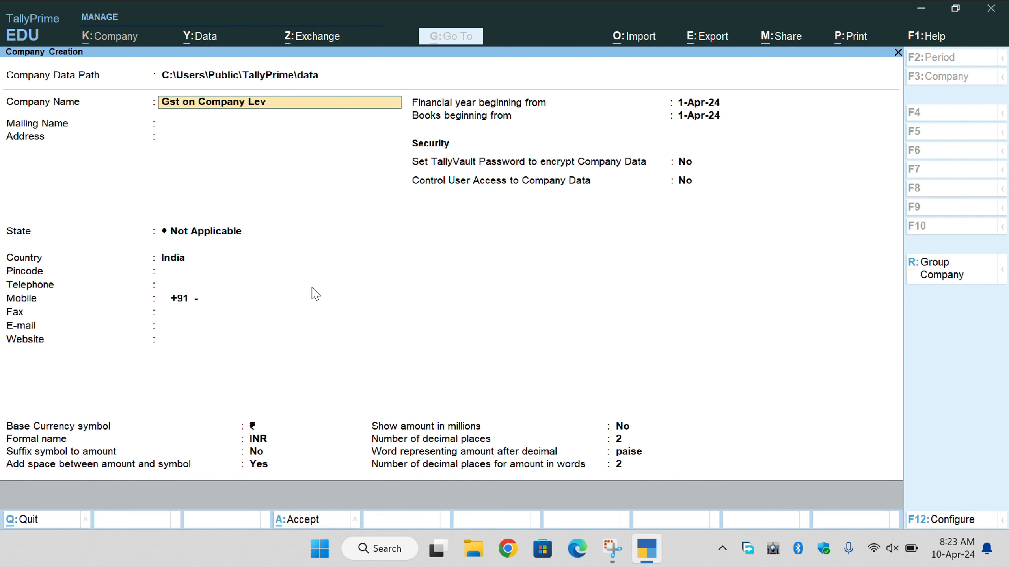
pyautogui.press('Return')
pyautogui.press('Return')
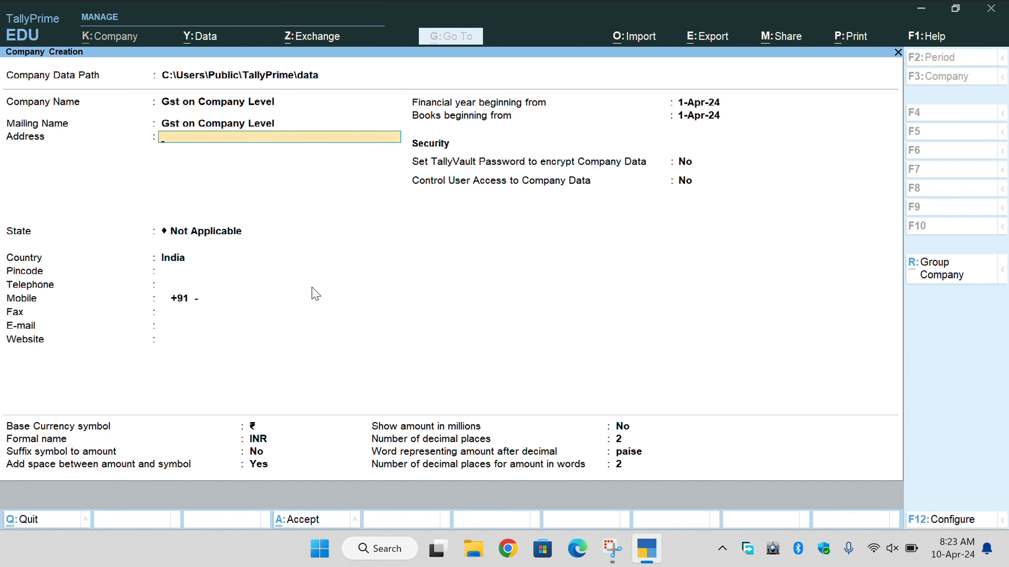
pyautogui.press('Return')
pyautogui.write('Ut')
pyautogui.write('t')
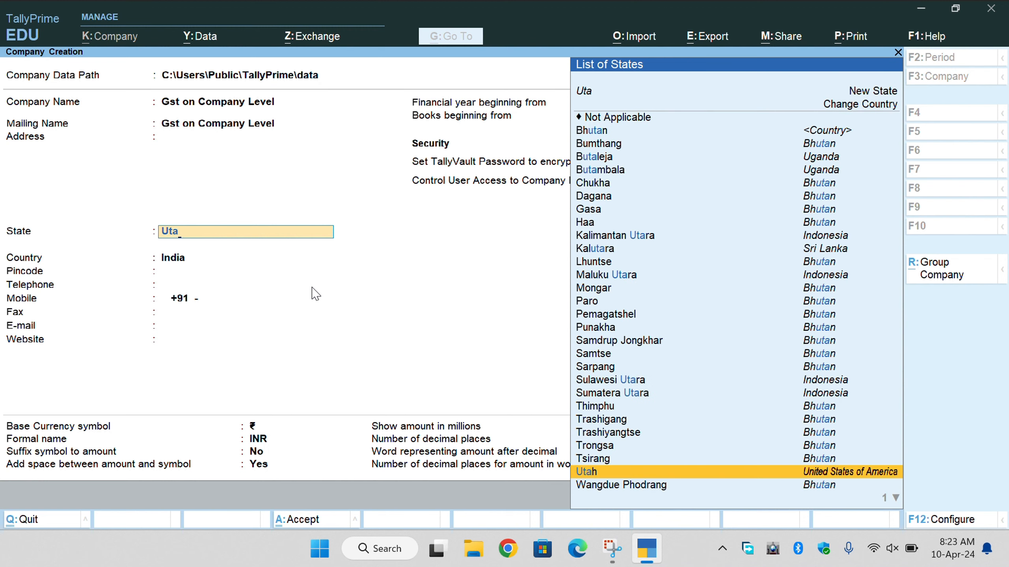
pyautogui.write('a')
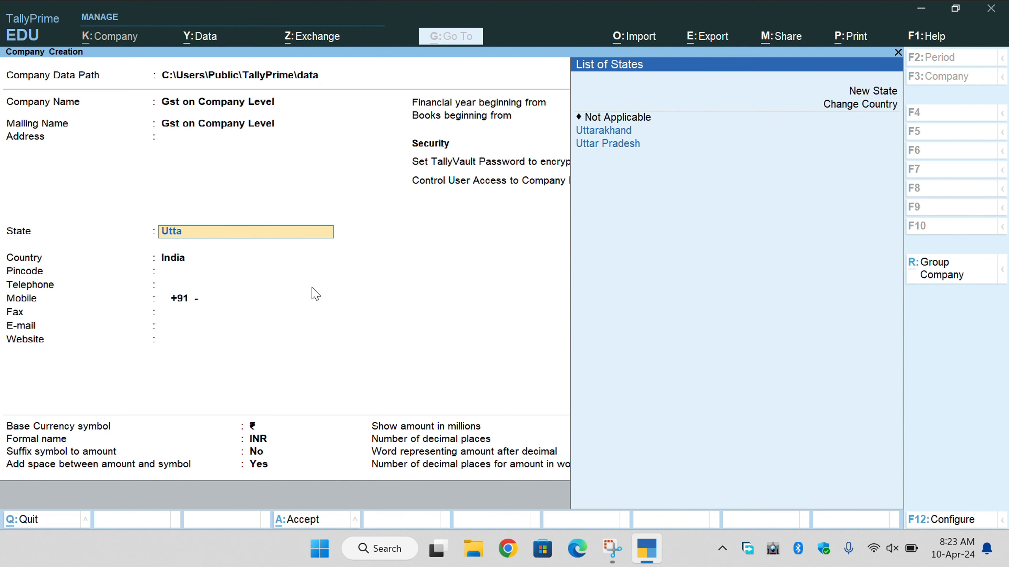
pyautogui.write('rak')
pyautogui.press('Return')
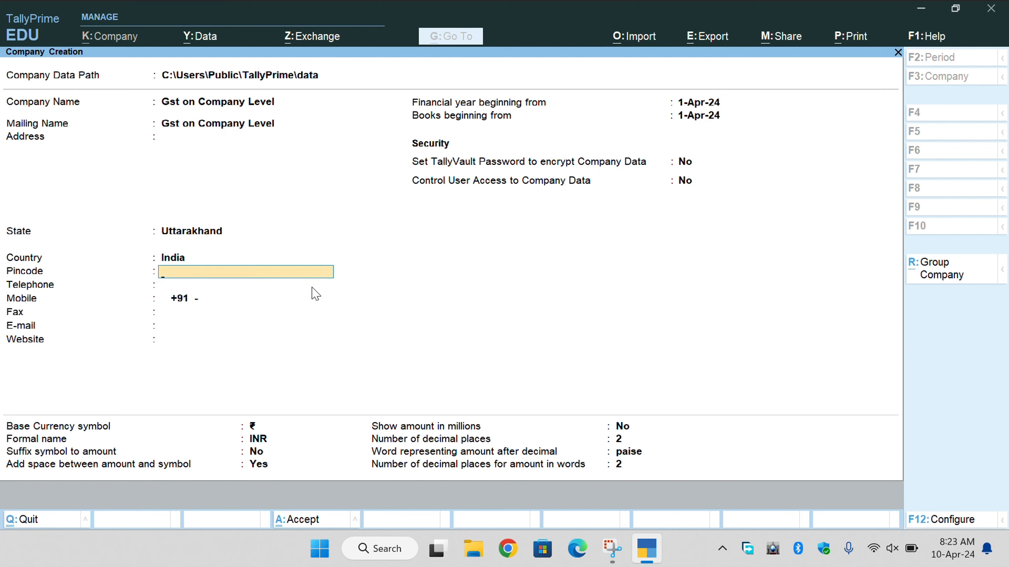
pyautogui.press('Return')
pyautogui.press('Return')
pyautogui.press('Return')
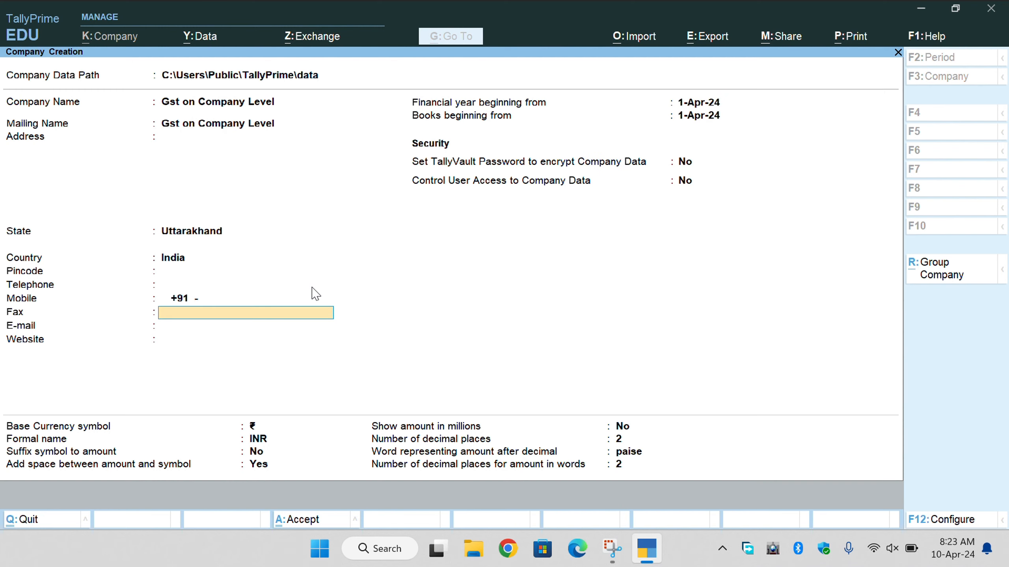
pyautogui.press('Return')
pyautogui.press('Return')
pyautogui.press('Return')
pyautogui.press('Return')
pyautogui.press('Return')
pyautogui.press('Return')
pyautogui.press('Return')
pyautogui.press('Return')
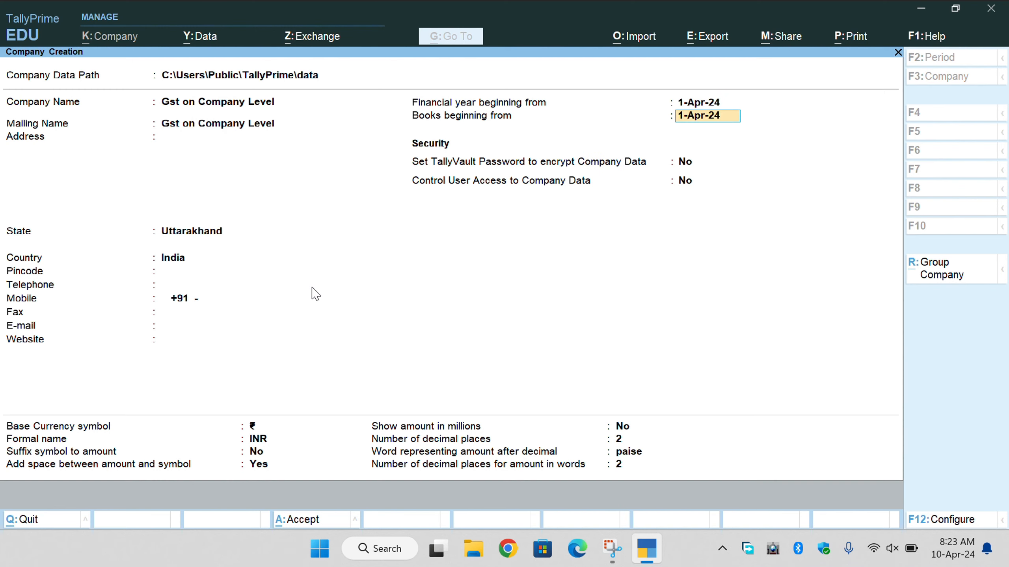
pyautogui.press('Return')
pyautogui.press('Return')
pyautogui.press('Return')
pyautogui.press('Return')
pyautogui.press('Return')
pyautogui.press('Return')
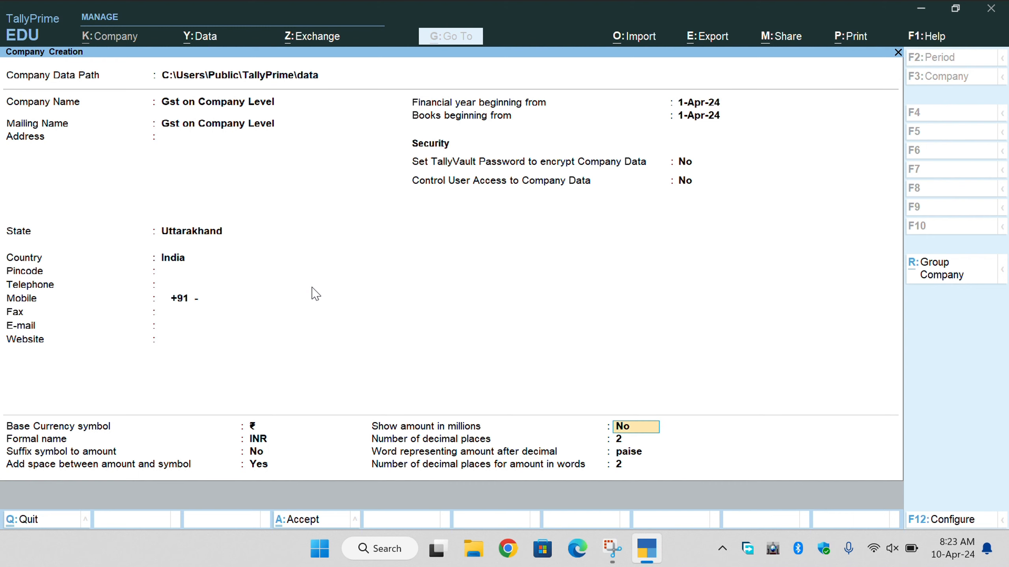
pyautogui.press('Return')
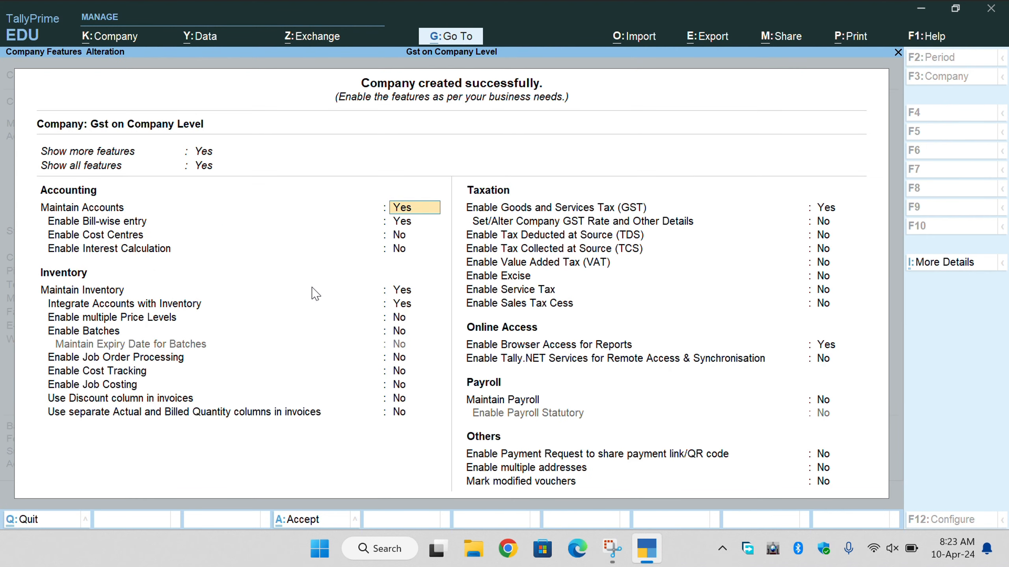
# Confirm the company creation and leave the feature options unchanged.
pyautogui.press('Return')
pyautogui.press('Return')
pyautogui.press('Return')
pyautogui.press('Return')
pyautogui.press('Return')
pyautogui.press('Return')
pyautogui.press('Return')
pyautogui.press('Return')
pyautogui.press('Return')
pyautogui.press('Return')
pyautogui.press('Return')
pyautogui.press('Return')
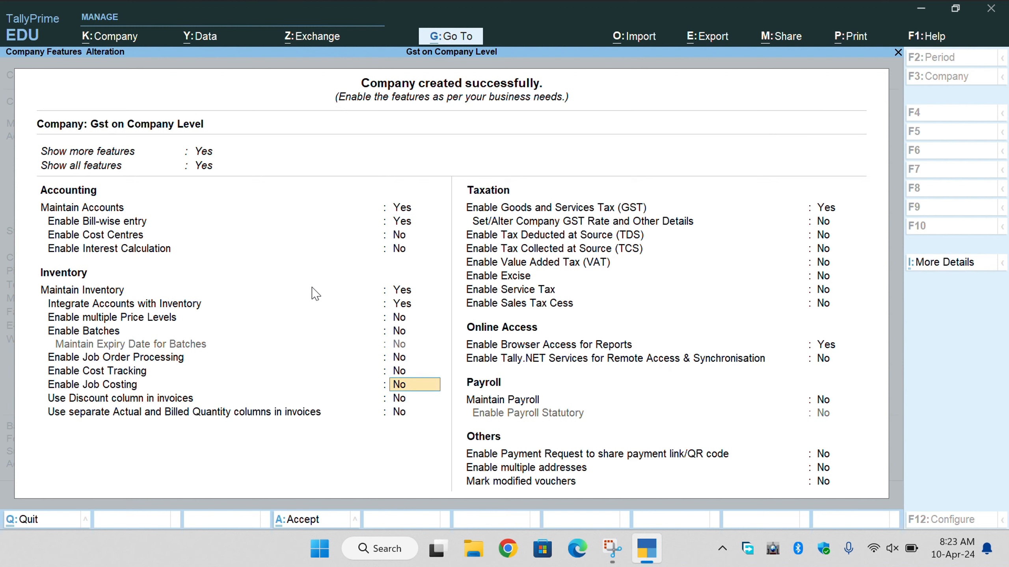
pyautogui.press('Return')
pyautogui.press('Return')
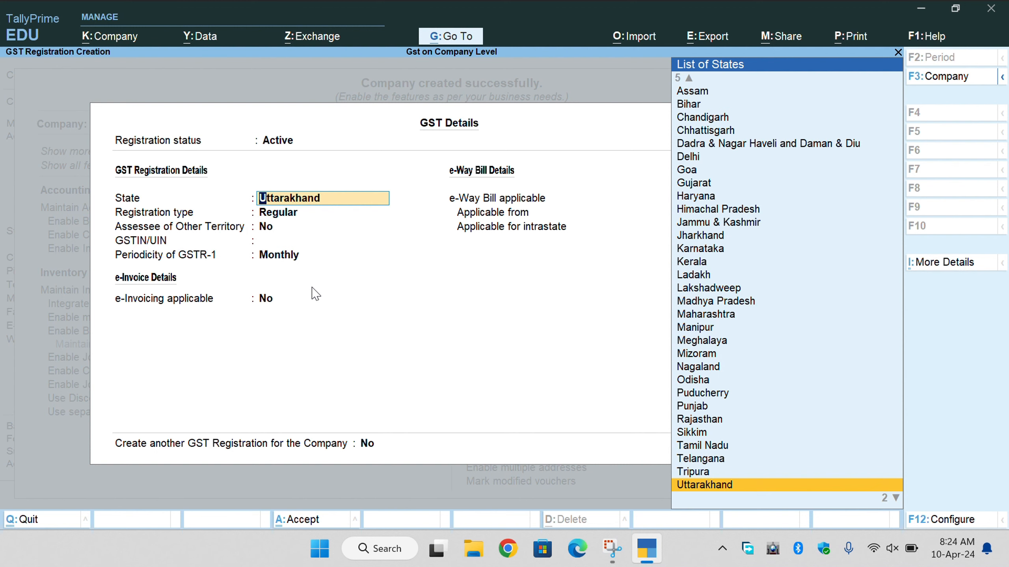
# Register GST in Uttarakhand as Regular, other-territory assessee No, with GSTIN beginning 05.
pyautogui.press('Return')
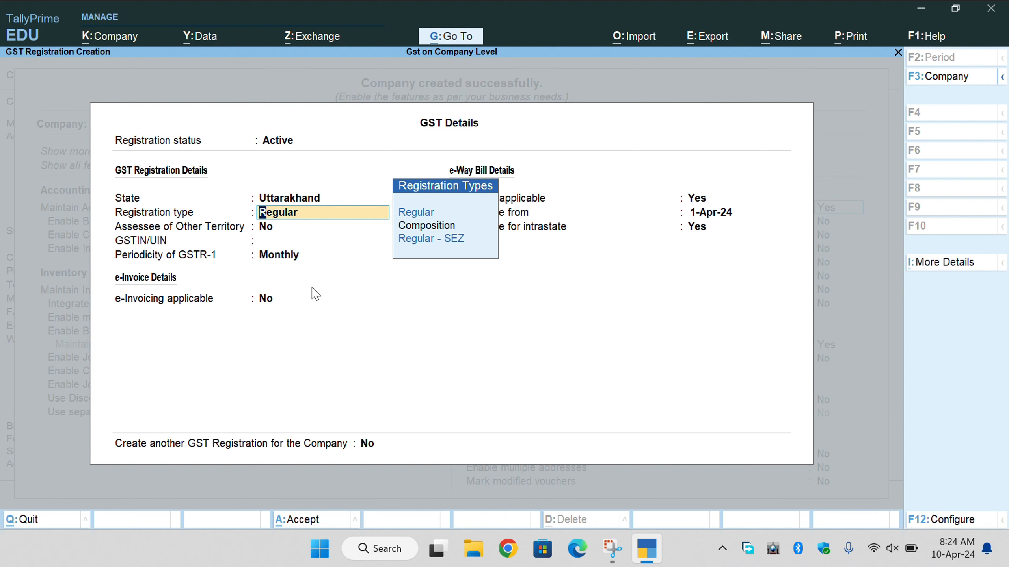
pyautogui.press('Down')
pyautogui.press('Up')
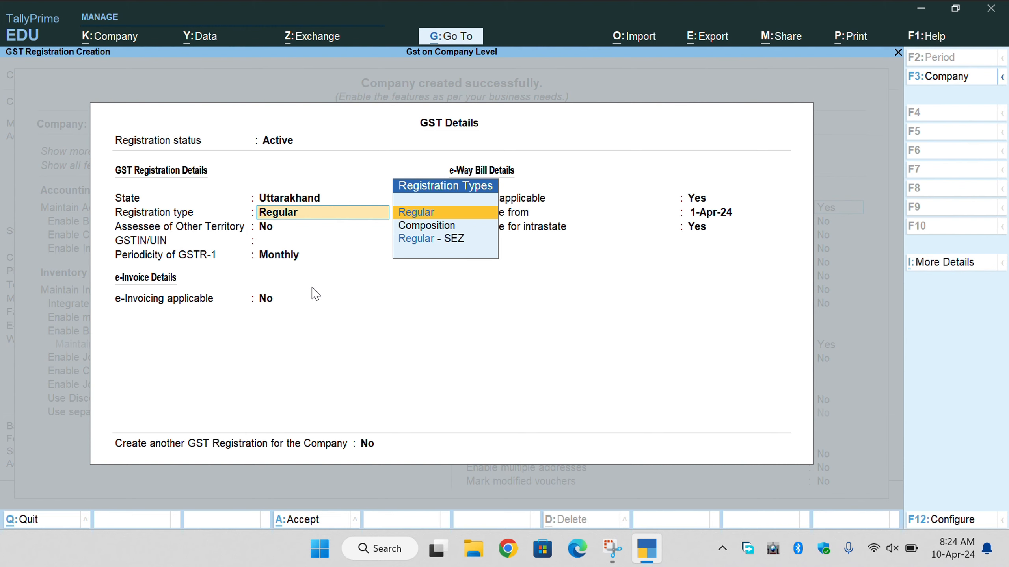
pyautogui.press('Down')
pyautogui.press('Up')
pyautogui.press('Down')
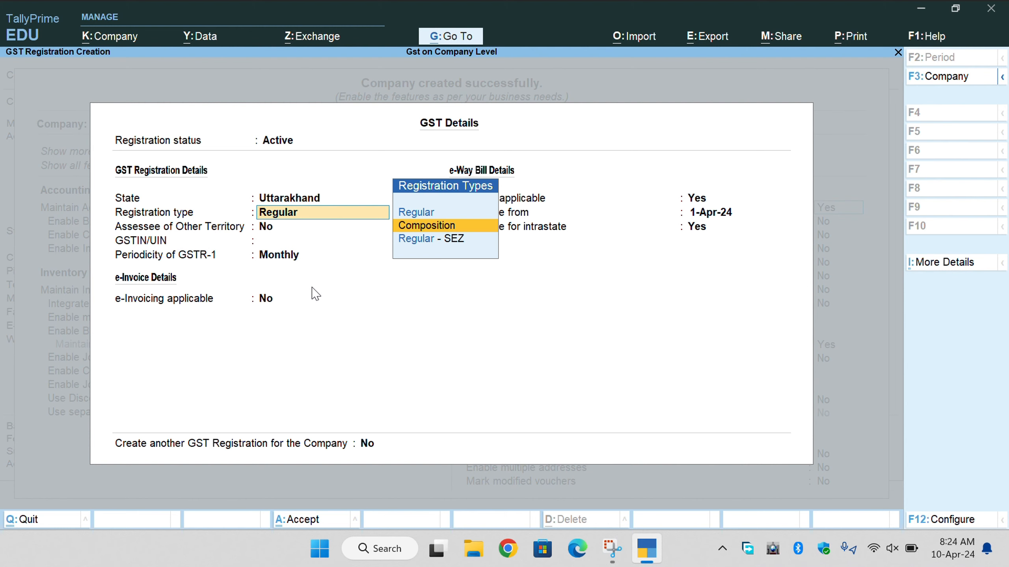
pyautogui.press('Up')
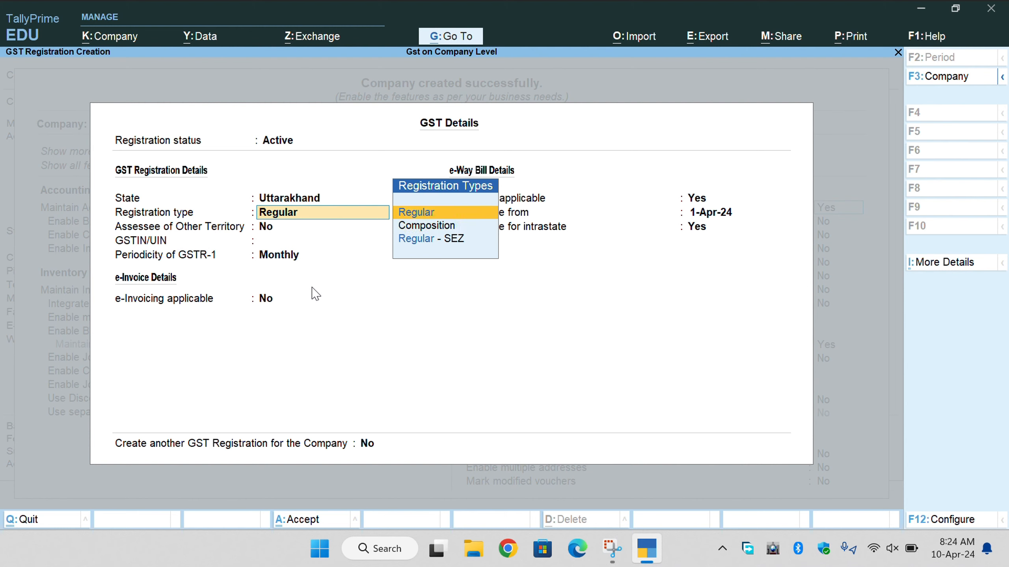
pyautogui.press('Return')
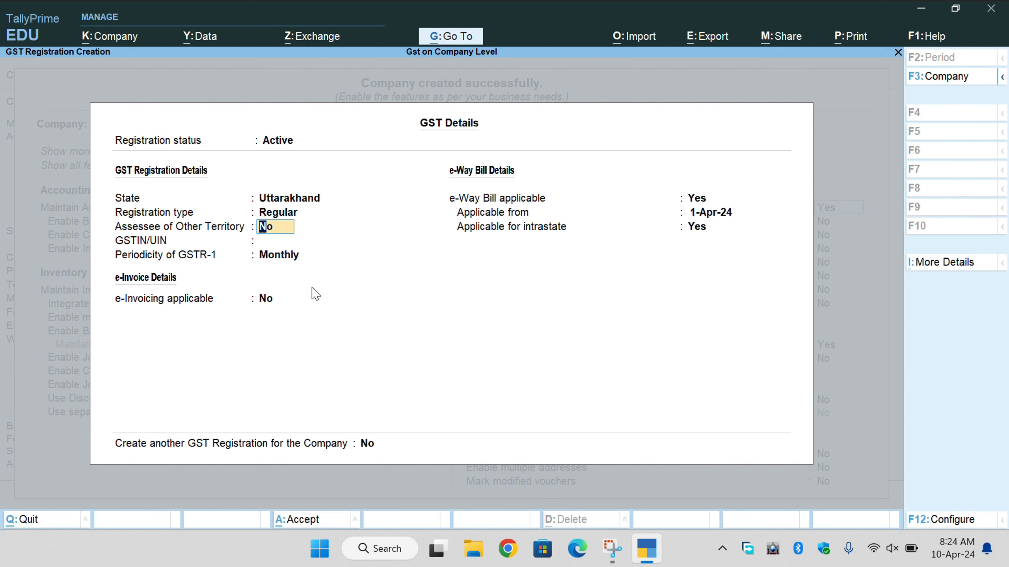
pyautogui.press('Return')
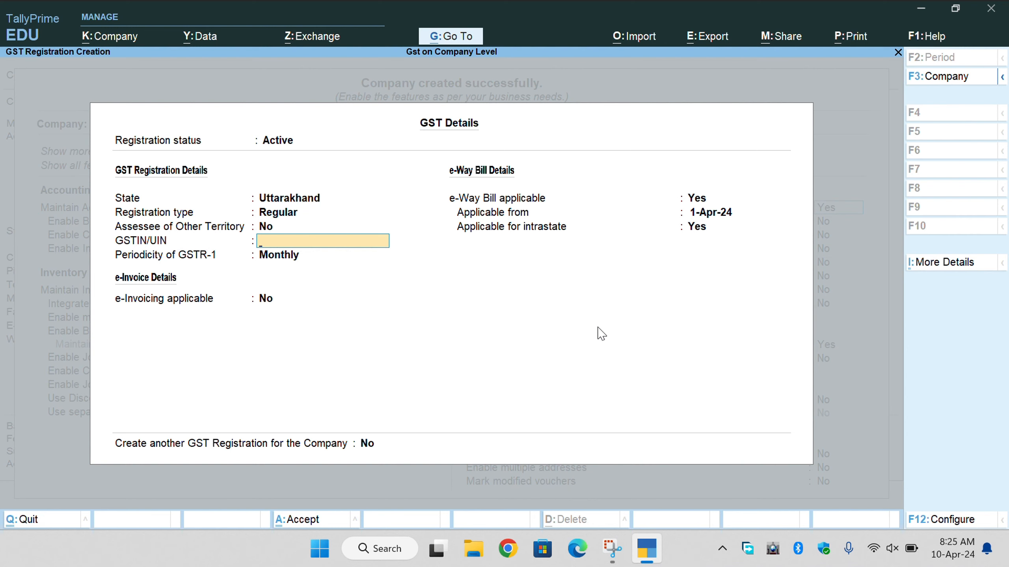
pyautogui.write('05')
pyautogui.click(507, 549)
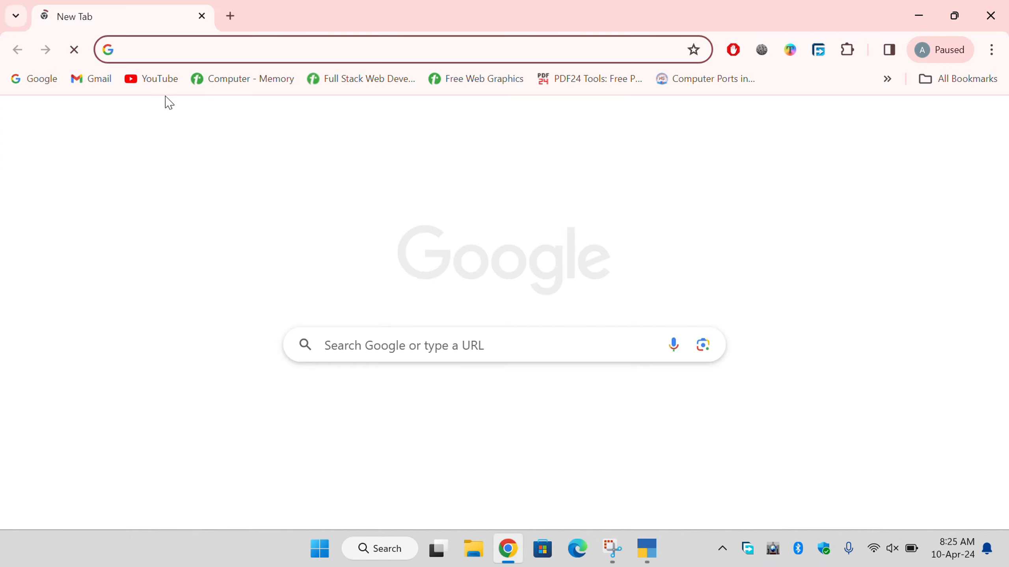
# Google 'state code of gst list' and open the Tally Solutions GST State Code List result.
pyautogui.click(33, 79)
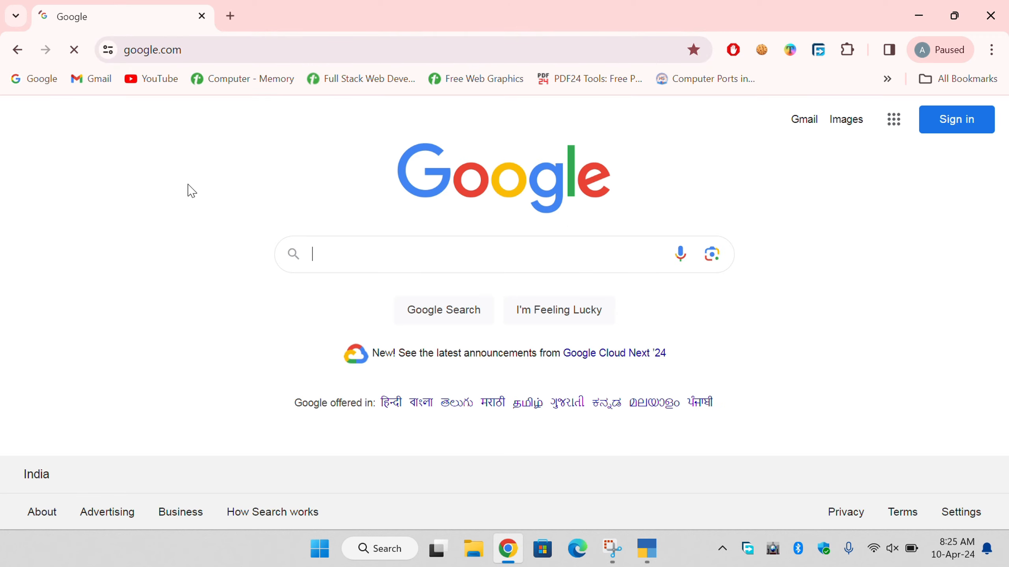
pyautogui.write('s')
pyautogui.press('BackSpace')
pyautogui.write('sta')
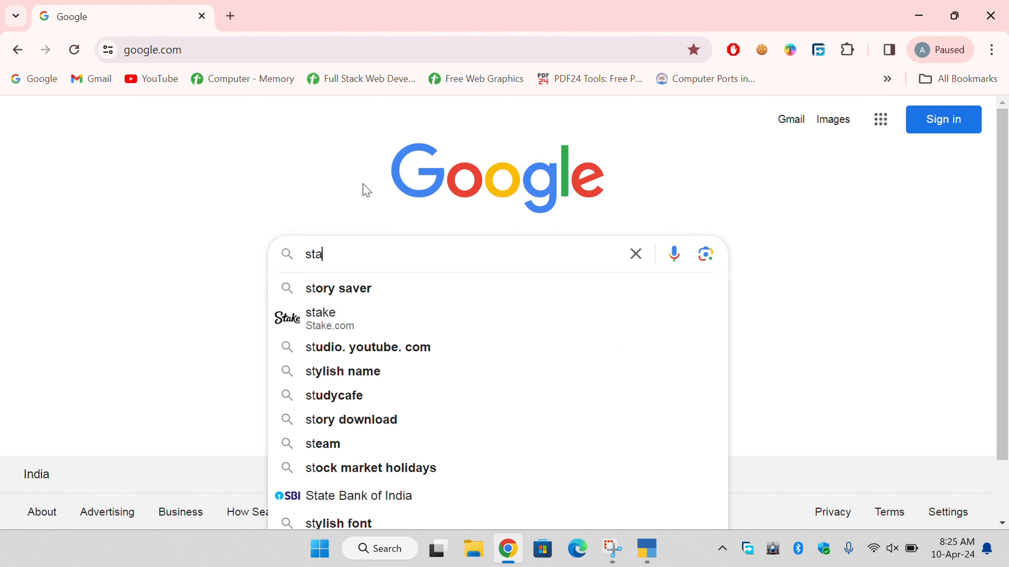
pyautogui.write('te cod')
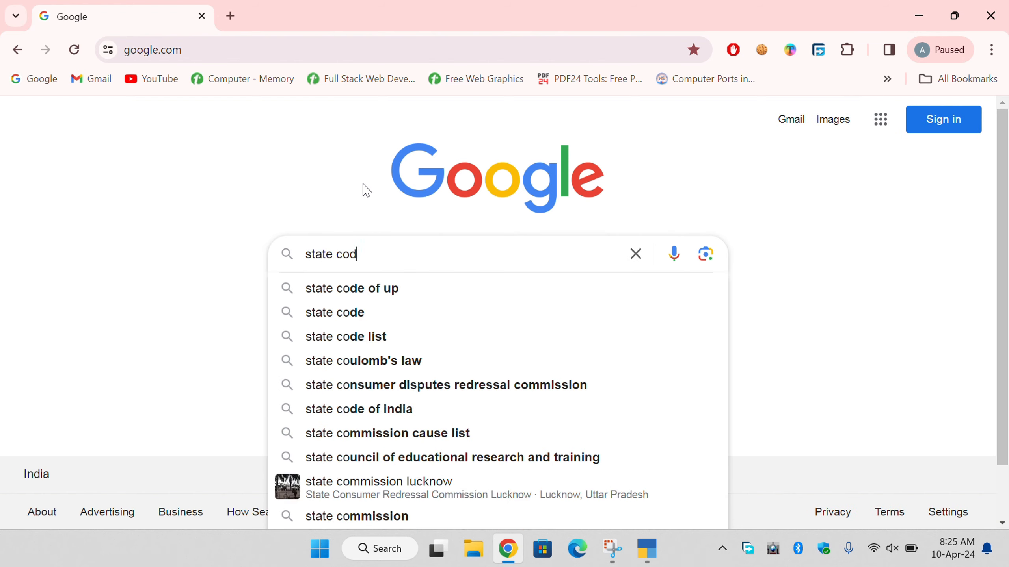
pyautogui.write('es of')
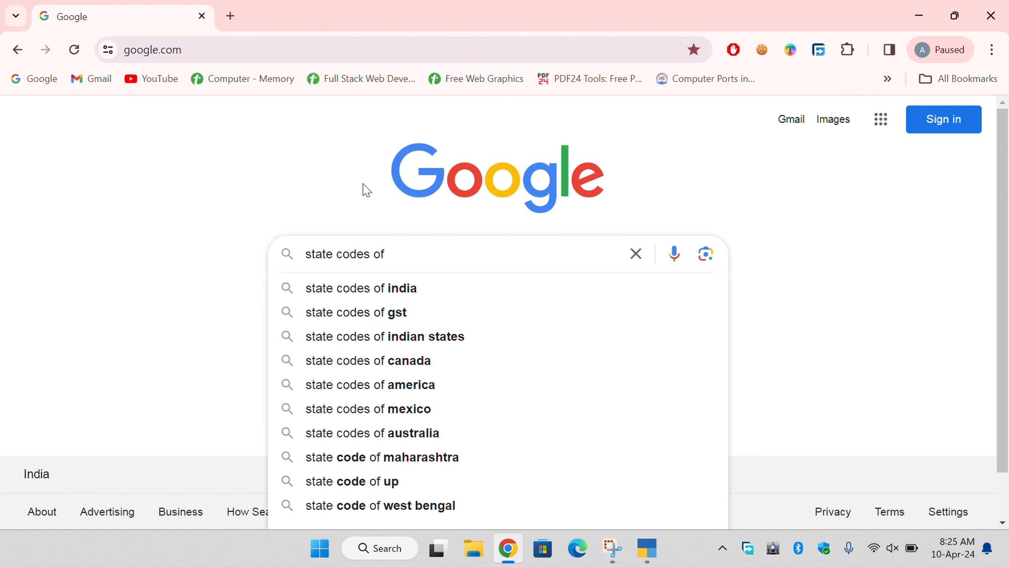
pyautogui.write(' gst')
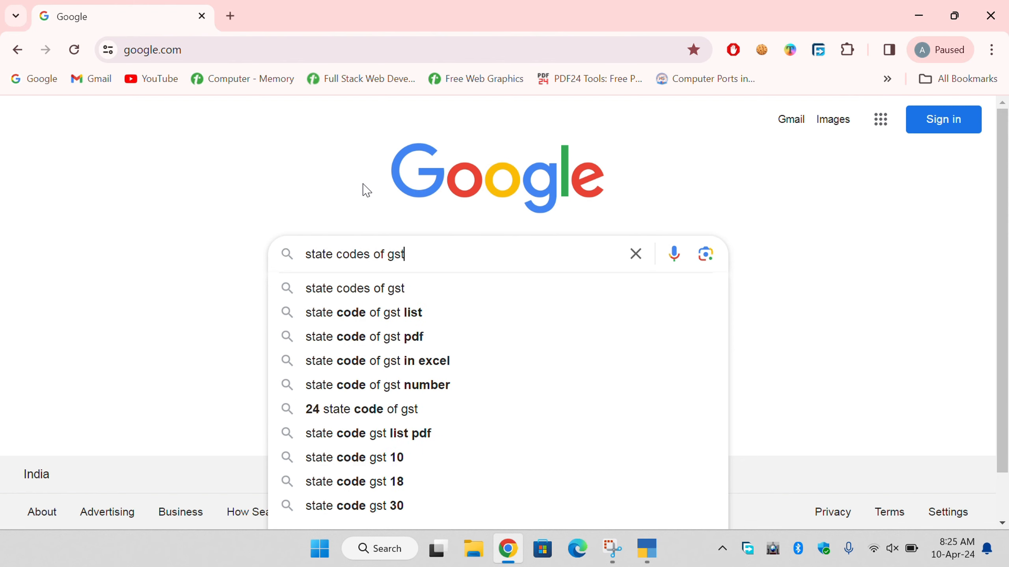
pyautogui.press('Down')
pyautogui.press('Down')
pyautogui.press('Return')
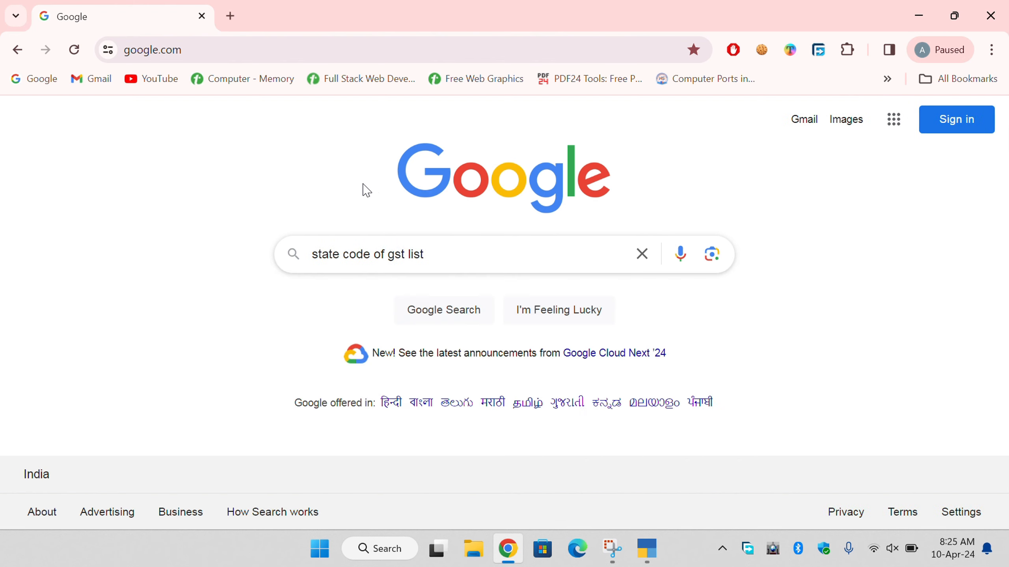
pyautogui.scroll(-3, 331, 293)
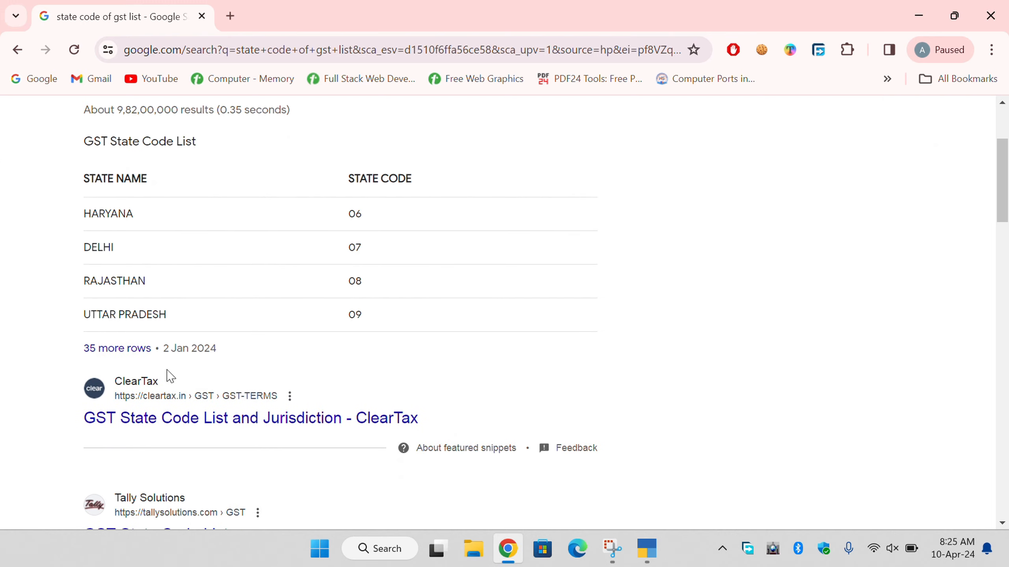
pyautogui.scroll(-5, 174, 410)
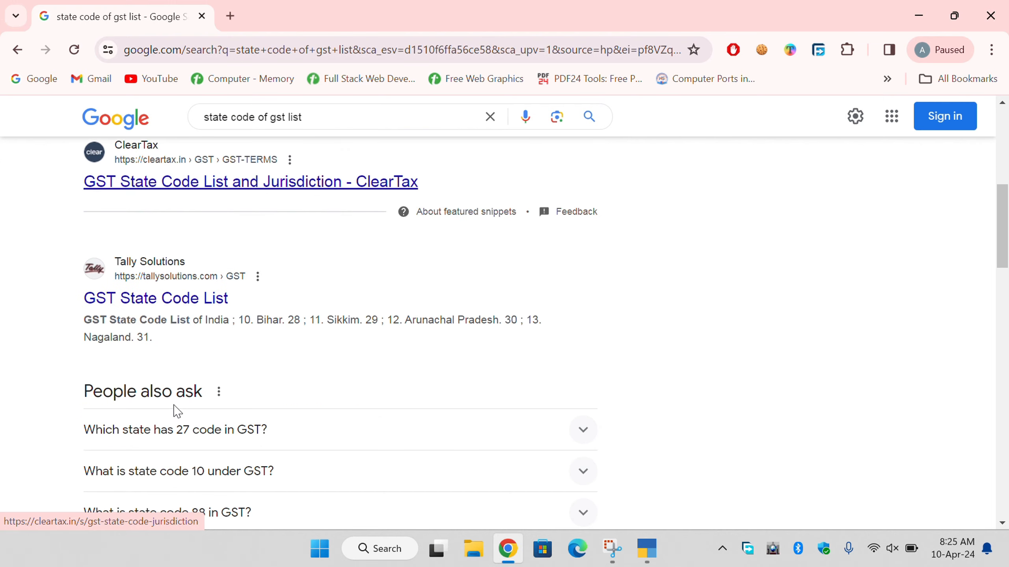
pyautogui.click(144, 307)
# Find Uttarakhand's code 05 in the GST state code table, then close Chrome.
pyautogui.scroll(-6, 430, 356)
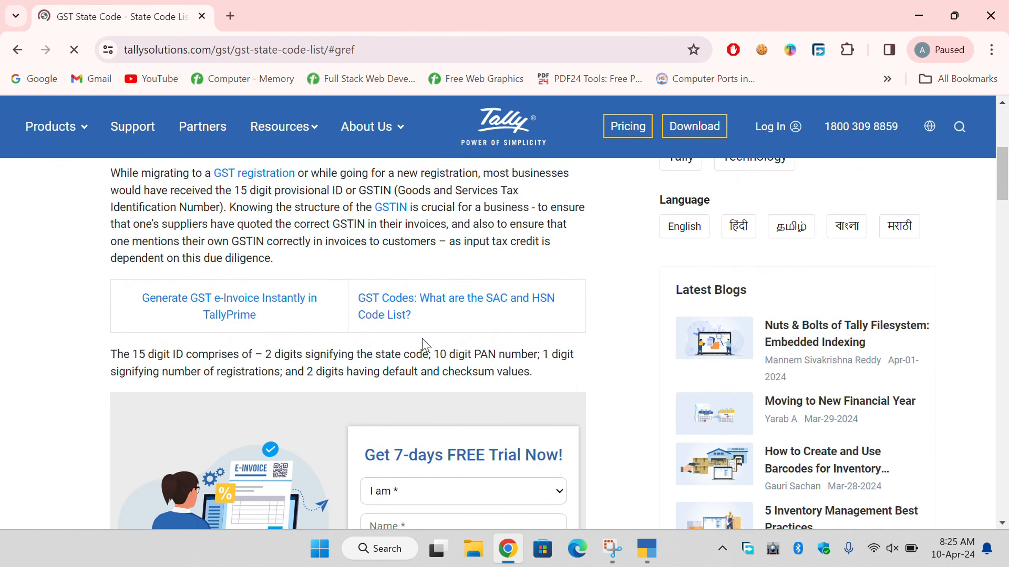
pyautogui.scroll(-10, 424, 345)
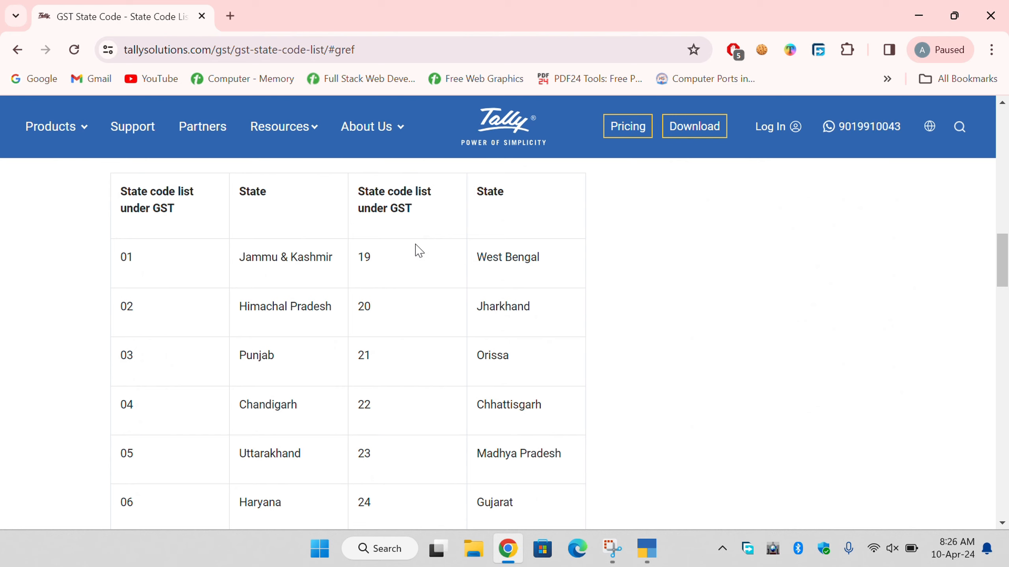
pyautogui.scroll(-2, 522, 235)
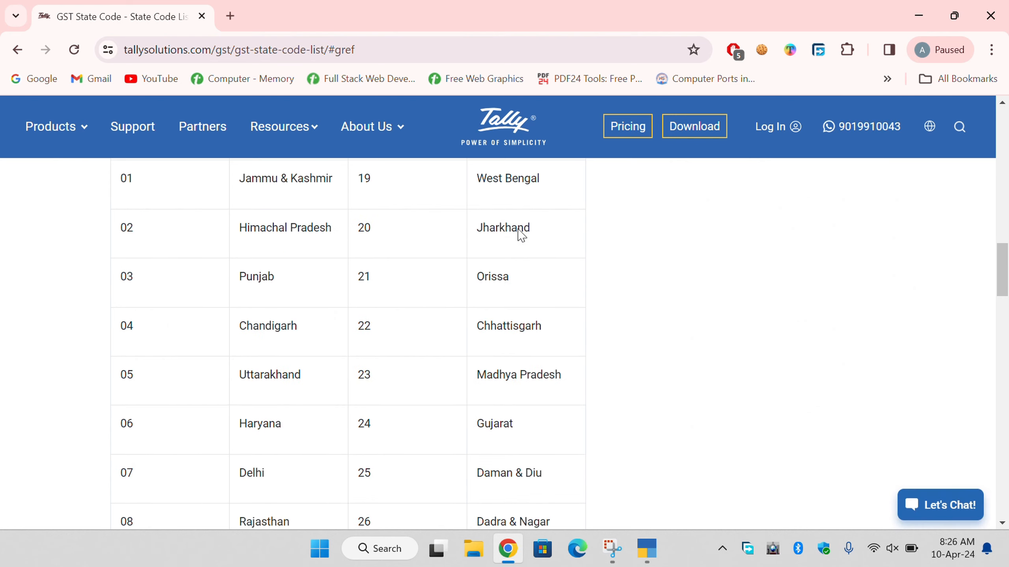
pyautogui.scroll(-10, 358, 314)
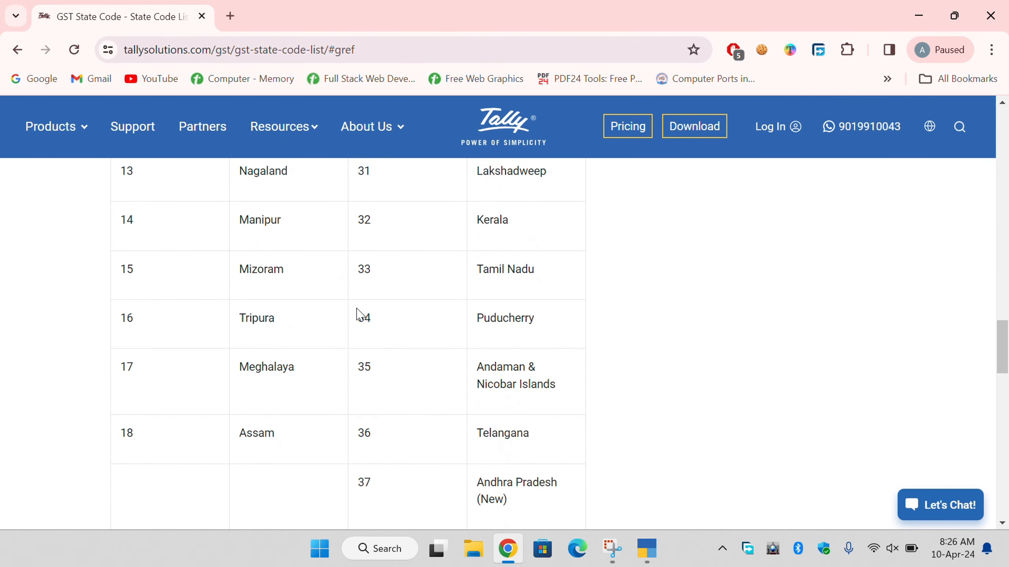
pyautogui.scroll(-4, 357, 315)
pyautogui.scroll(2, 360, 345)
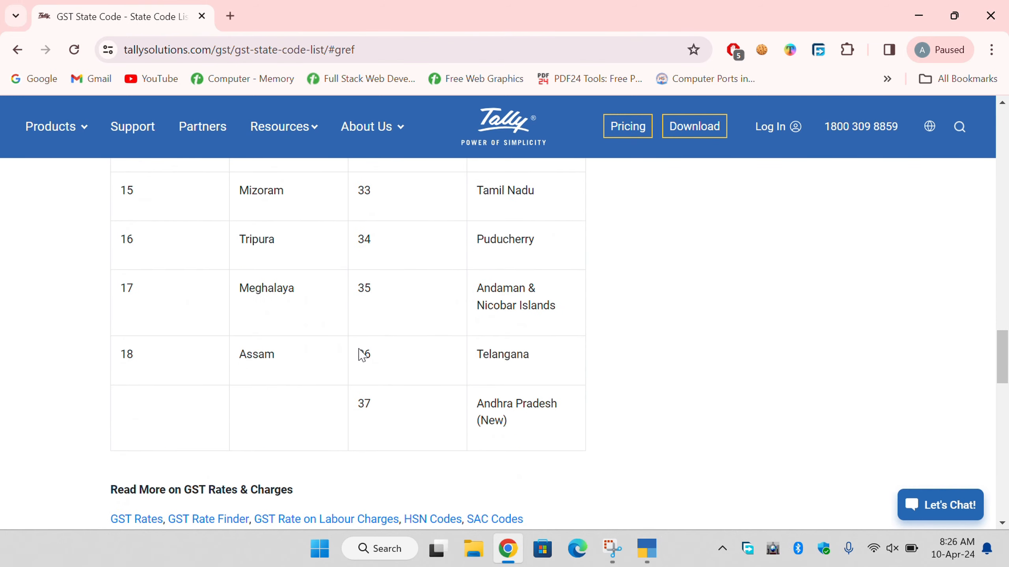
pyautogui.scroll(9, 362, 372)
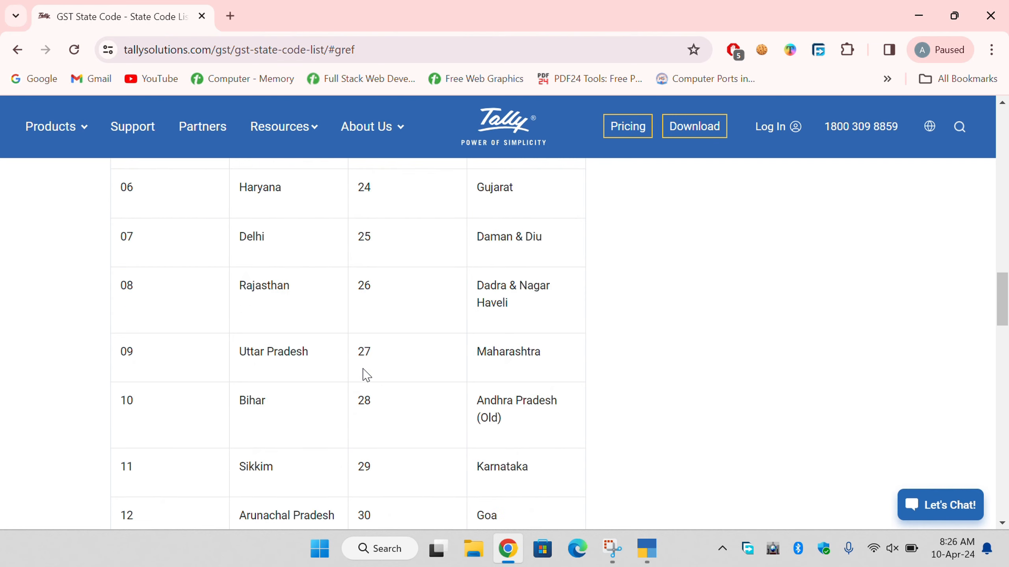
pyautogui.scroll(6, 366, 375)
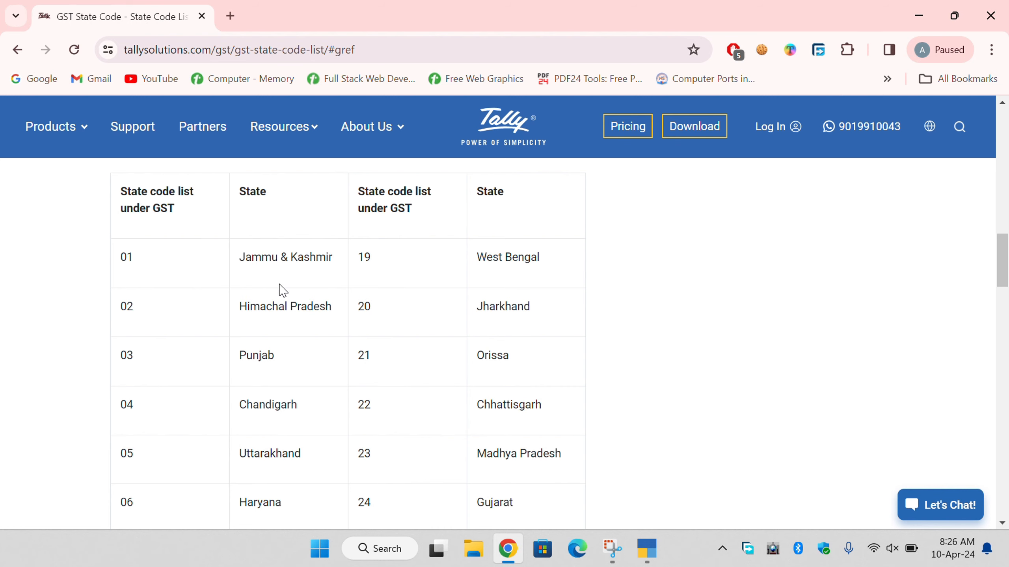
pyautogui.scroll(-10, 272, 295)
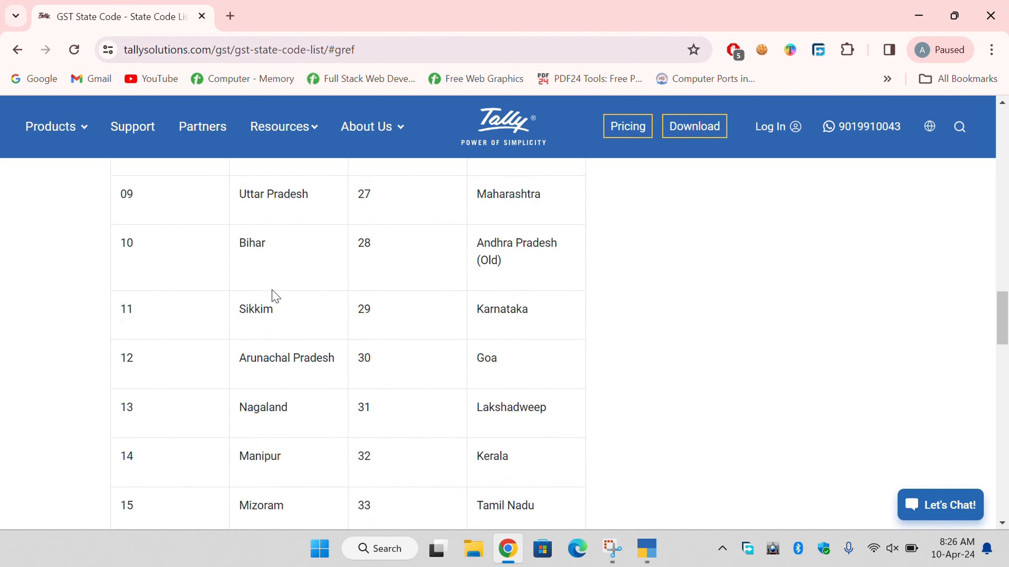
pyautogui.scroll(5, 272, 295)
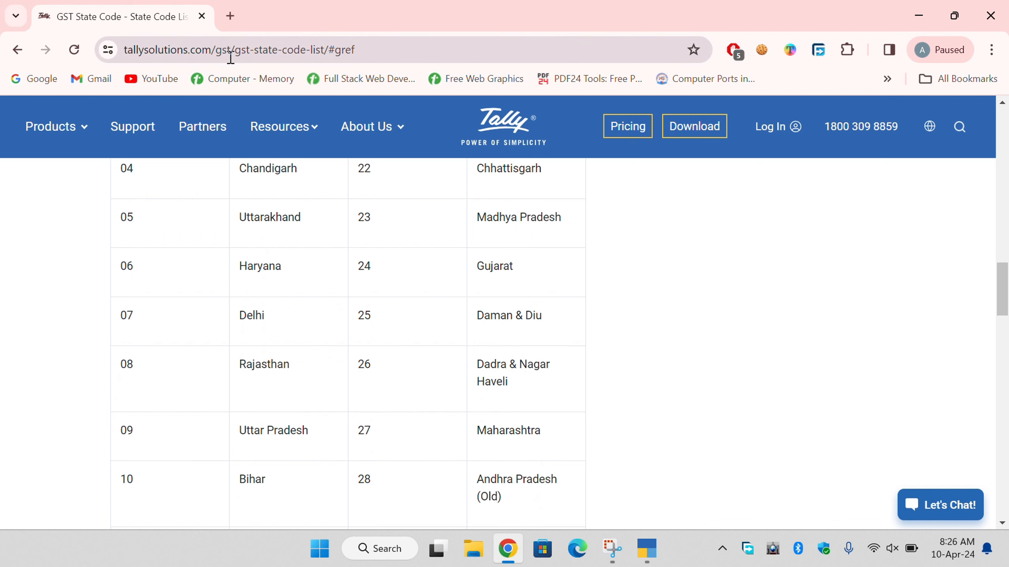
pyautogui.click(1007, 4)
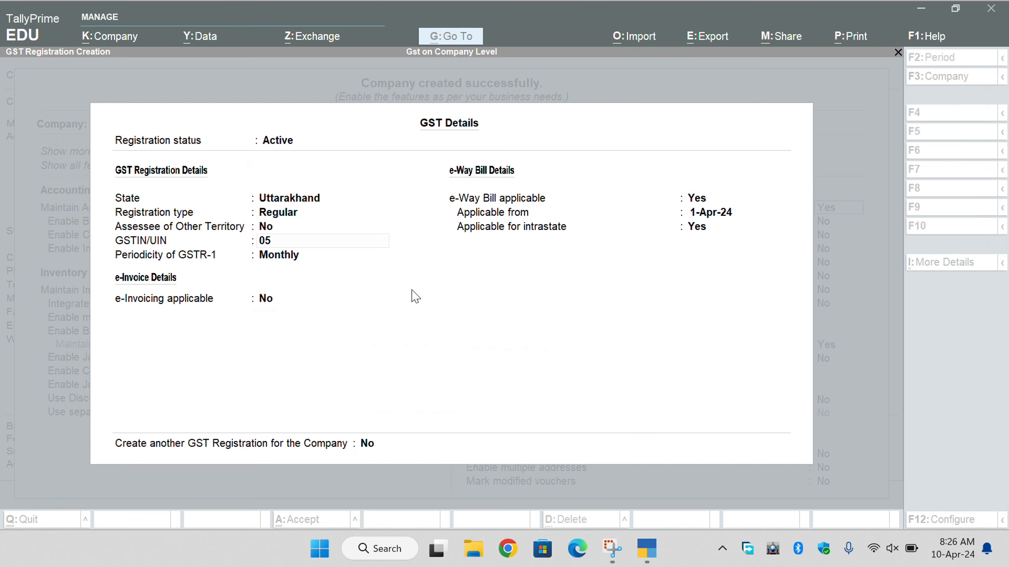
# Enter the PAN portion of the GSTIN after the 05 state code, correcting typos.
pyautogui.click(323, 247)
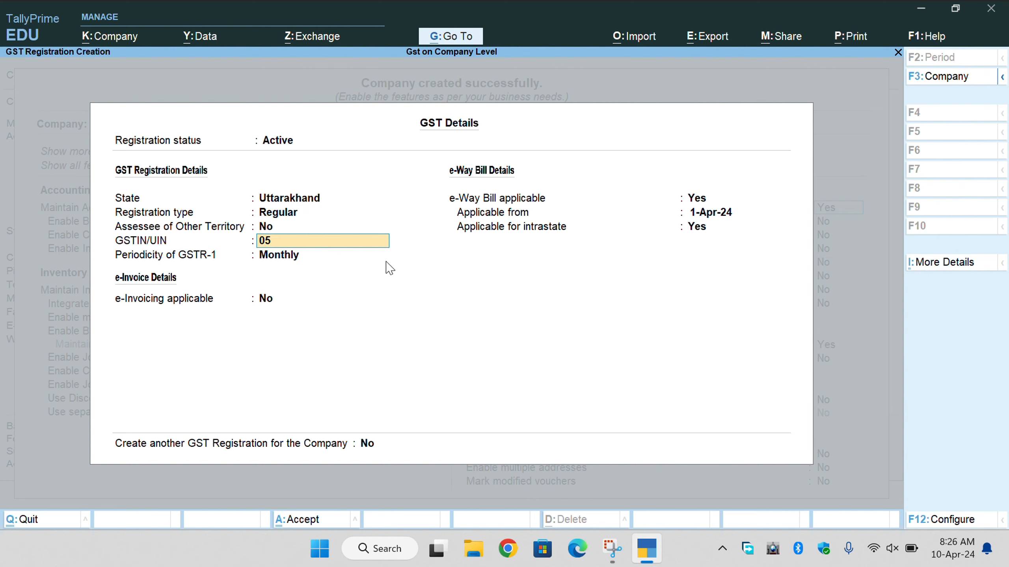
# Type the final GSTIN characters and submit it, bringing up the invalid GSTIN warning.
pyautogui.write('1ER')
pyautogui.press('BackSpace')
pyautogui.press('BackSpace')
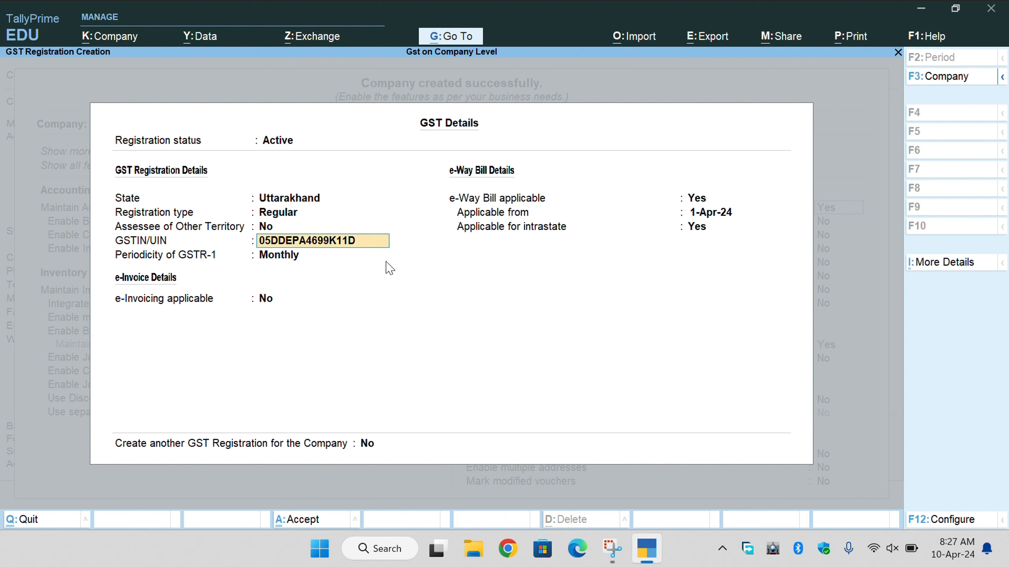
pyautogui.write('F3')
pyautogui.press('Return')
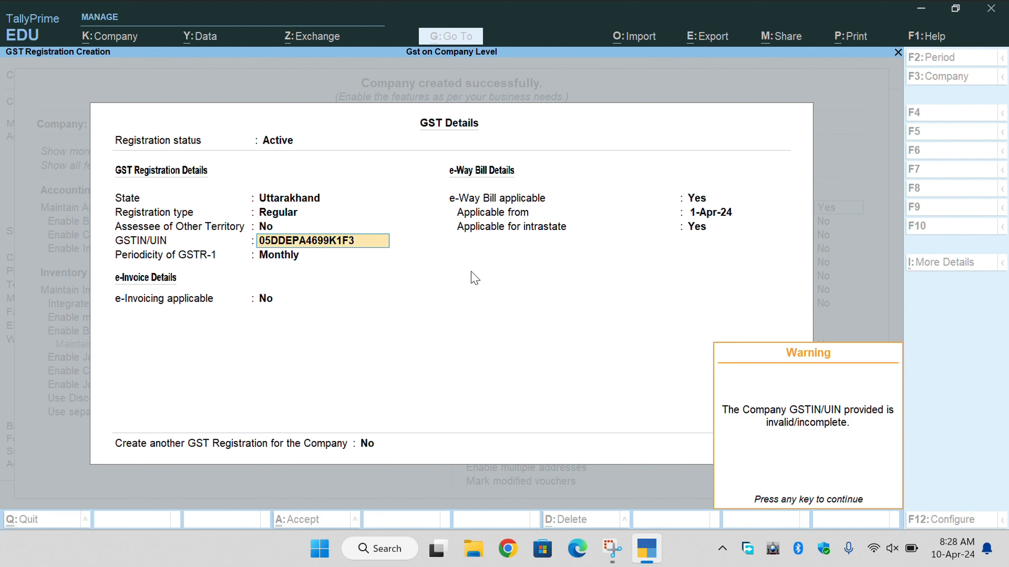
# Dismiss the warning and keep GSTR-1 periodicity as Monthly.
pyautogui.press('Return')
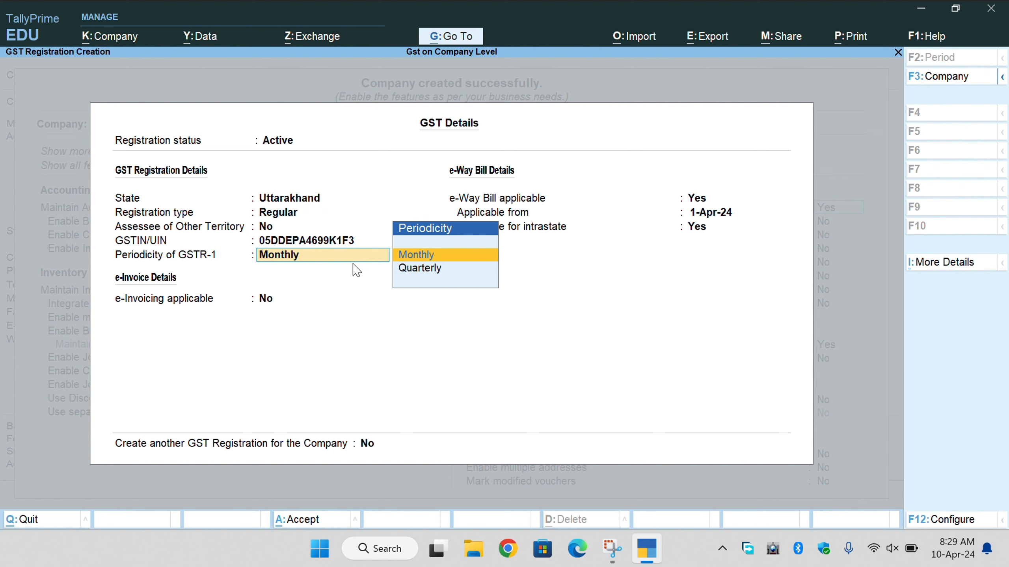
pyautogui.press('Down')
pyautogui.press('Up')
pyautogui.press('Return')
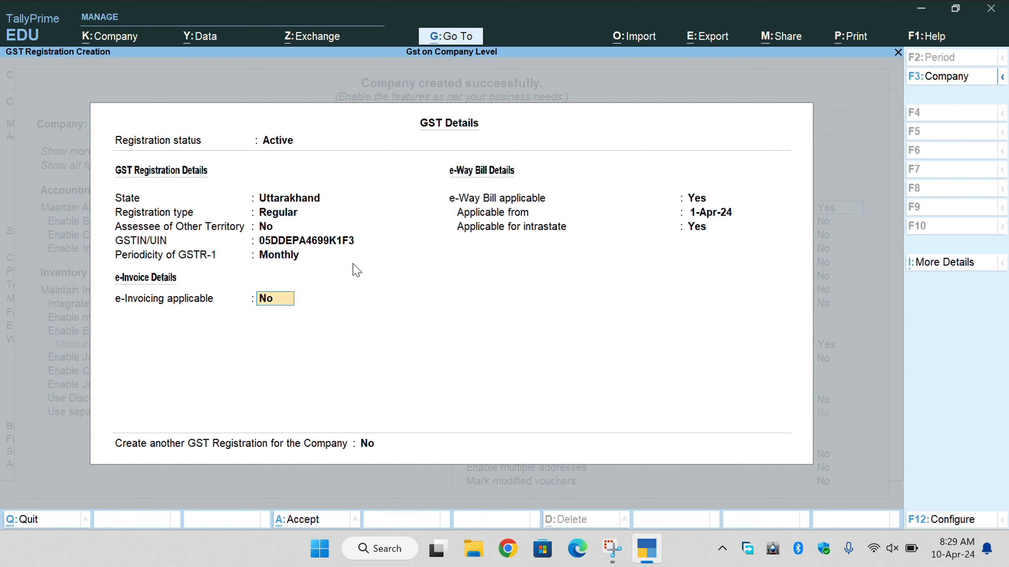
# Enable e-Invoicing from 1-Apr-24 billed from Dehradun, keep e-Way Bill, and save GST details.
pyautogui.write('yes')
pyautogui.press('Return')
pyautogui.press('Return')
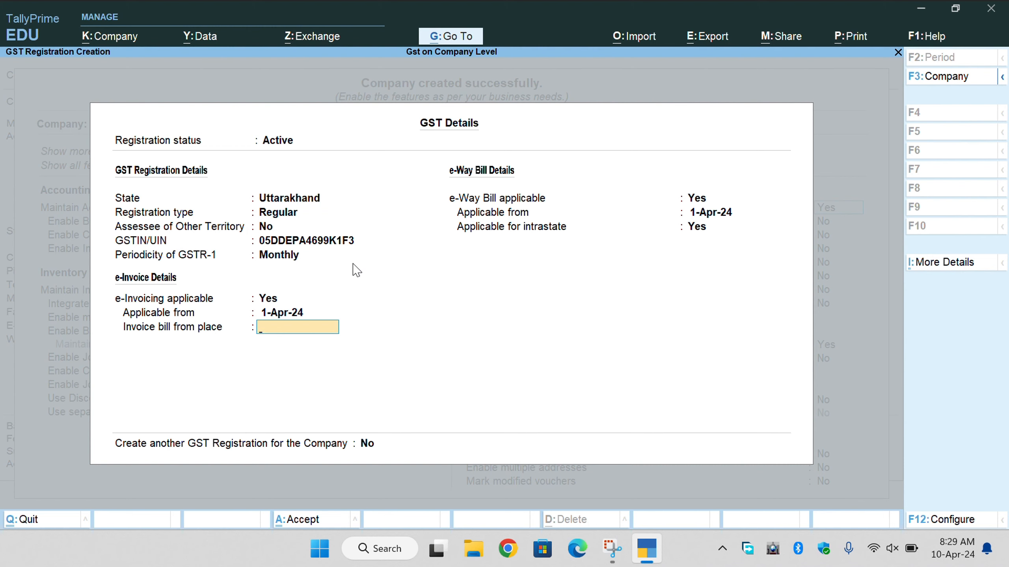
pyautogui.write('Dehradun')
pyautogui.press('Return')
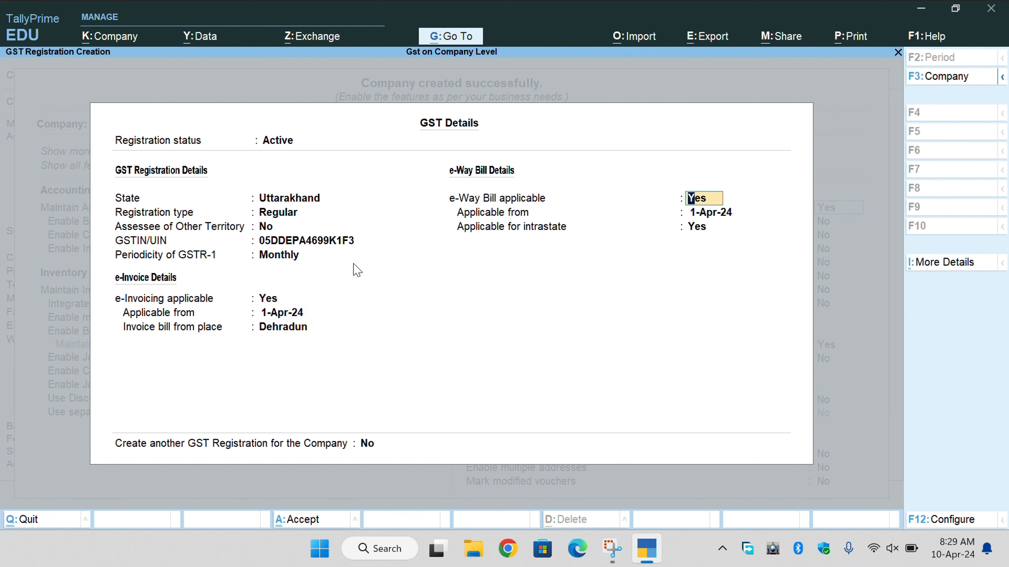
pyautogui.press('Return')
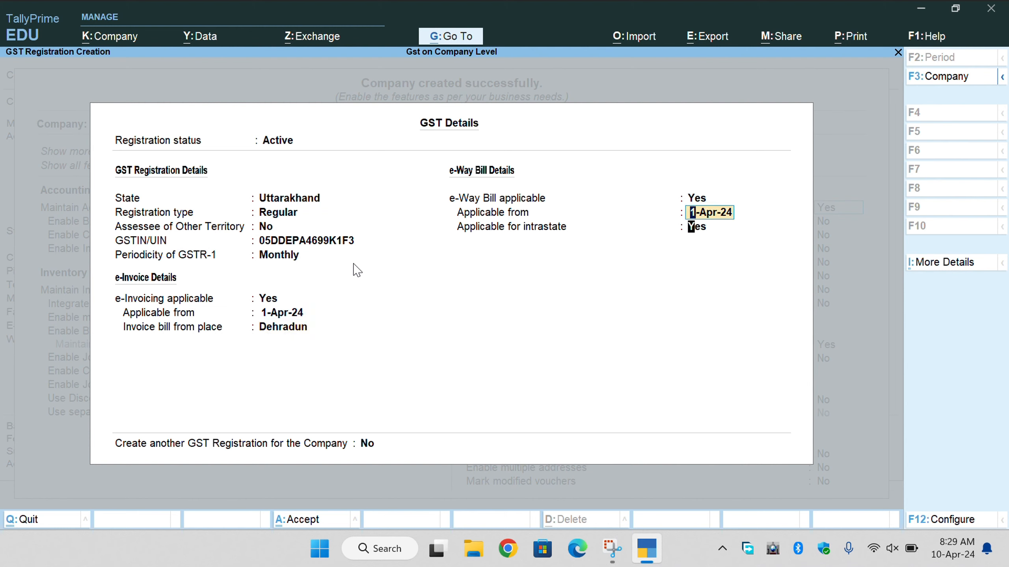
pyautogui.press('Return')
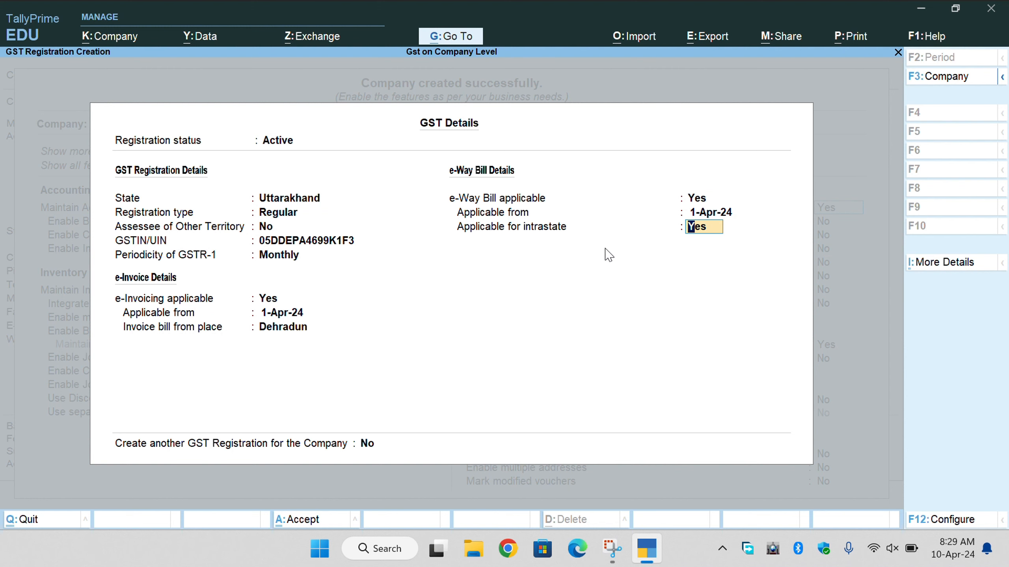
pyautogui.press('Return')
pyautogui.press('Return')
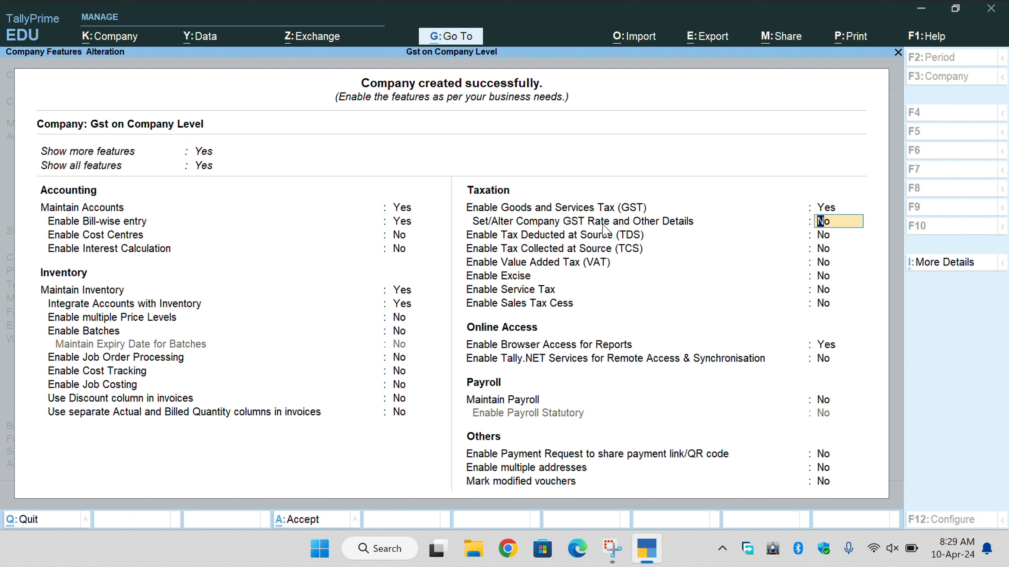
# Turn on company GST rate details and set HSN/SAC Details to Specify Details Here.
pyautogui.write('y')
pyautogui.press('Return')
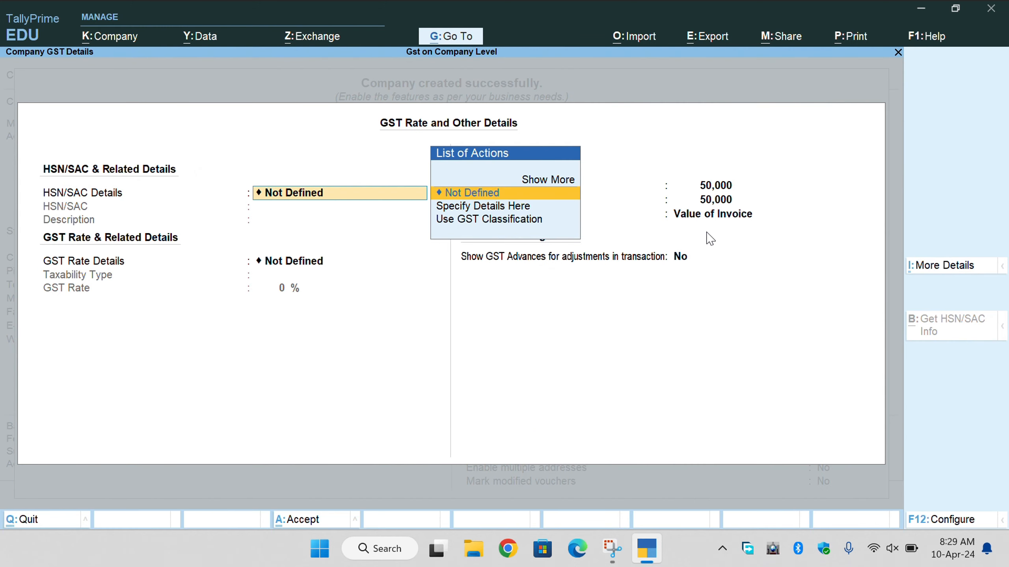
pyautogui.press('Up')
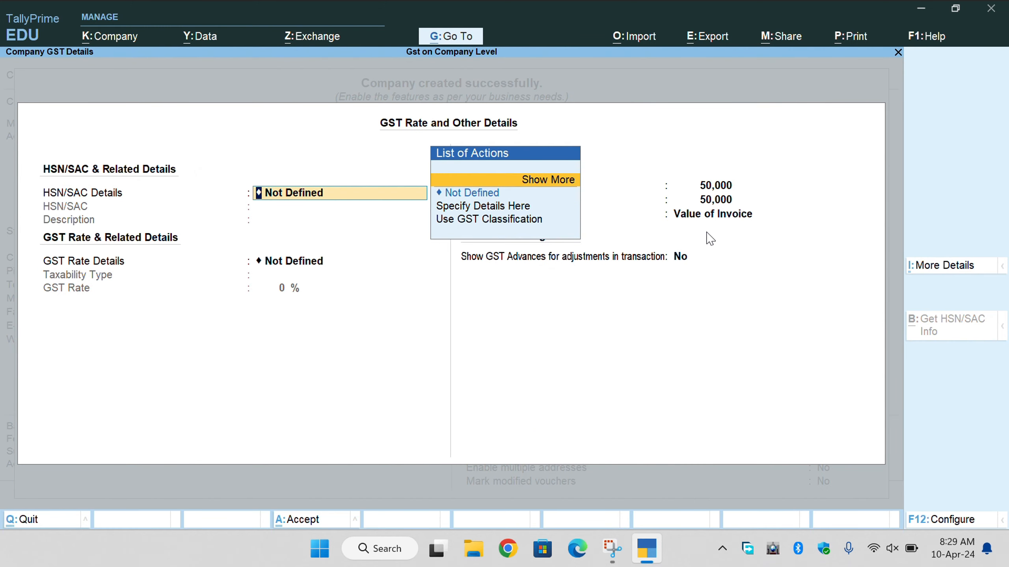
pyautogui.press('Return')
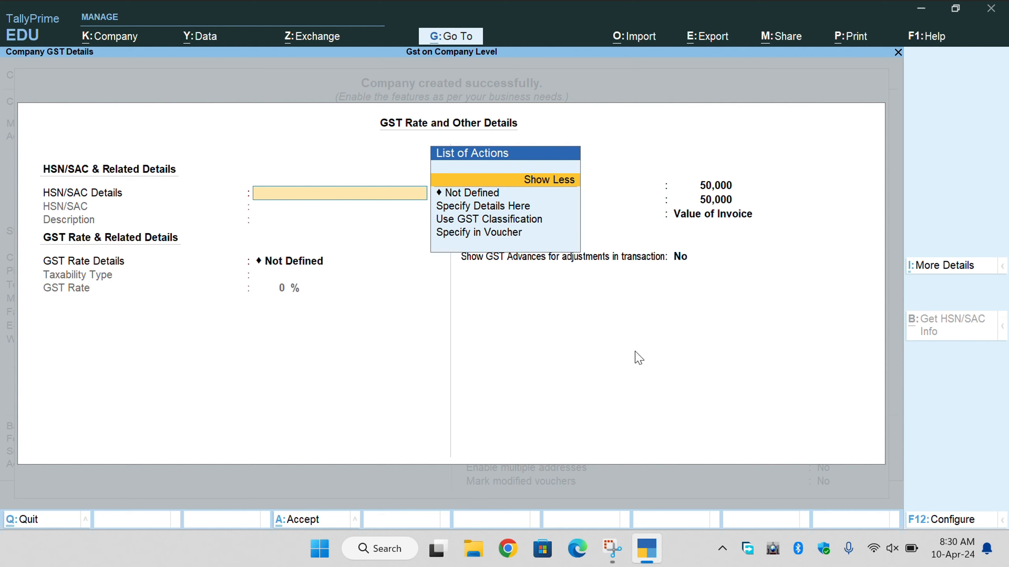
pyautogui.press('Down')
pyautogui.press('Down')
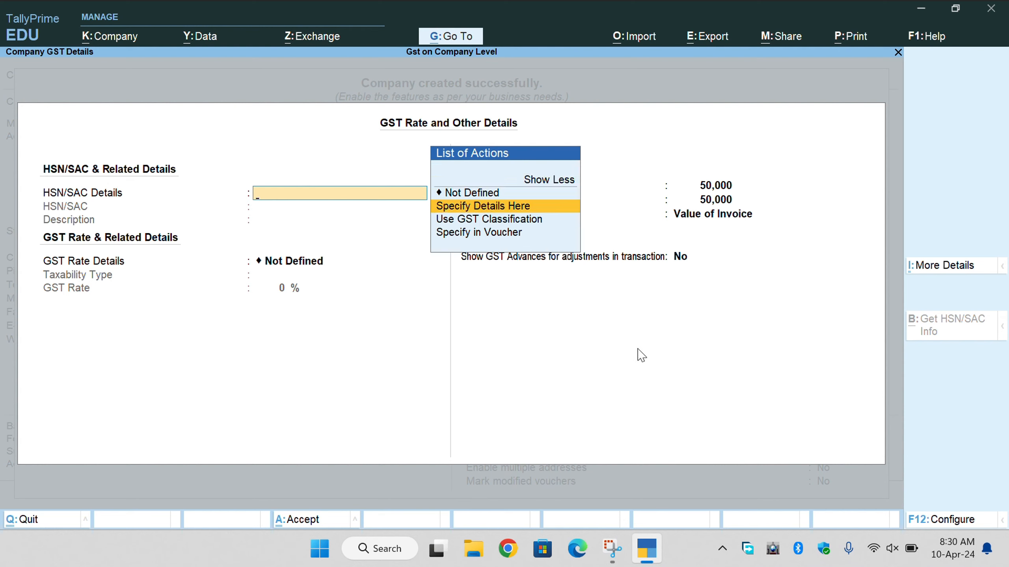
pyautogui.press('Return')
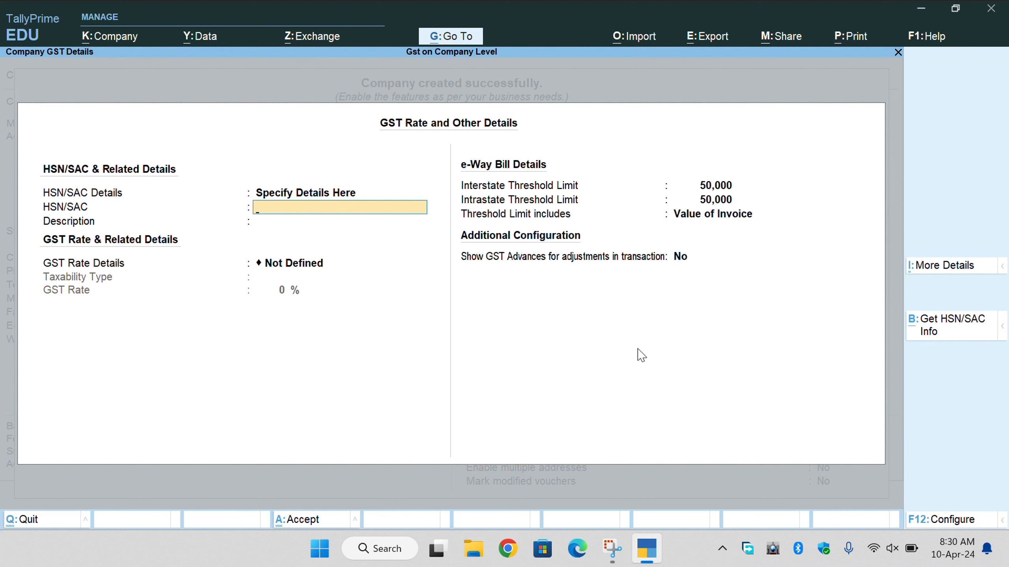
pyautogui.press('BackSpace')
pyautogui.press('Up')
pyautogui.press('Return')
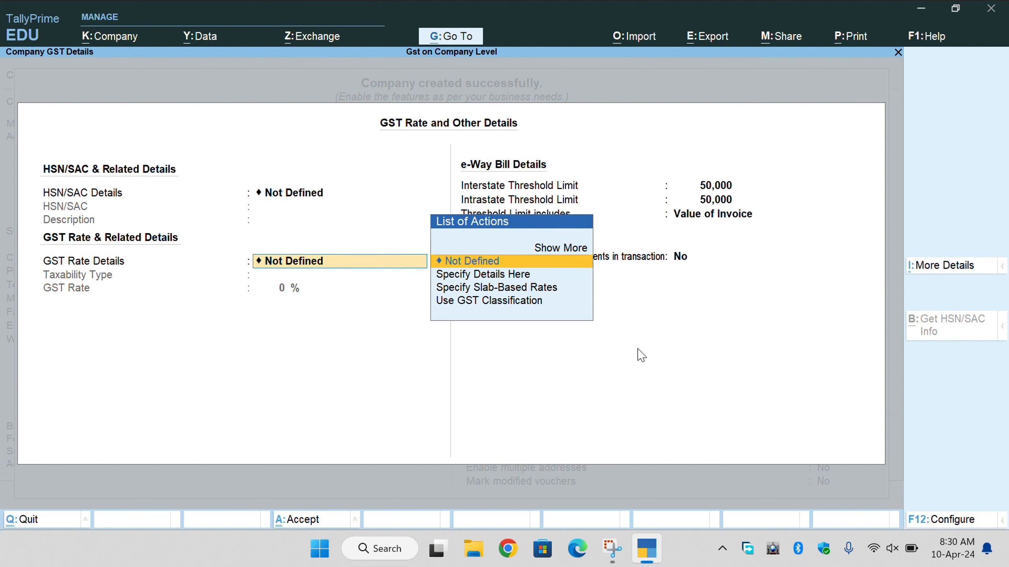
pyautogui.press('BackSpace')
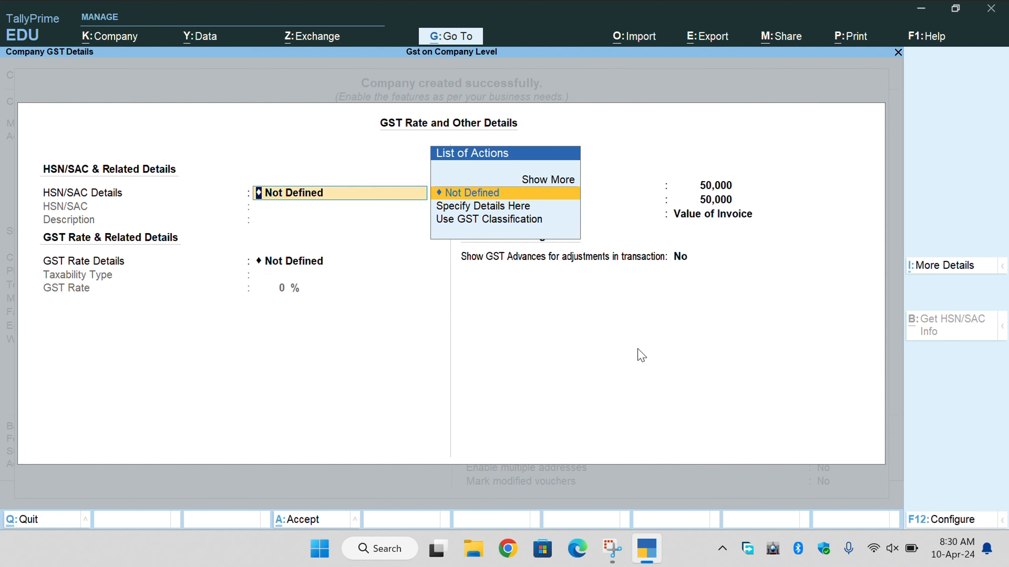
pyautogui.press('Down')
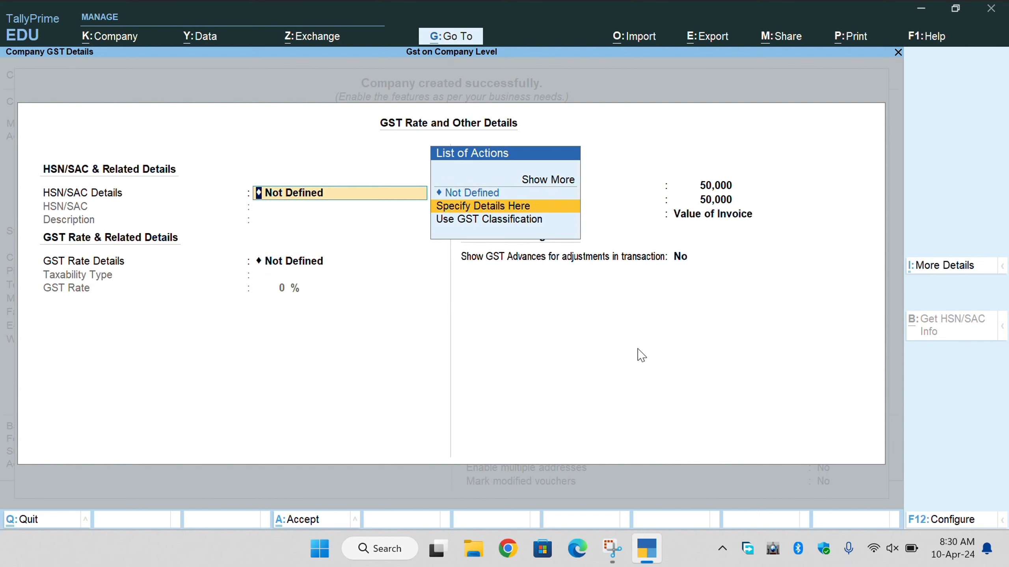
pyautogui.press('Return')
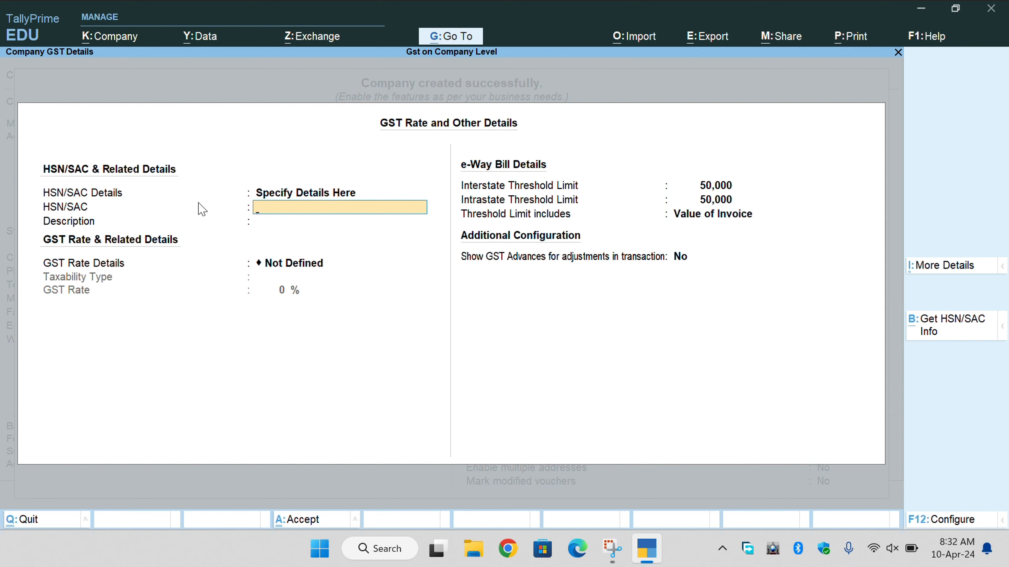
# Enter the description 'Under Gst Goods' and set GST Rate Details to Specify Details Here.
pyautogui.press('Return')
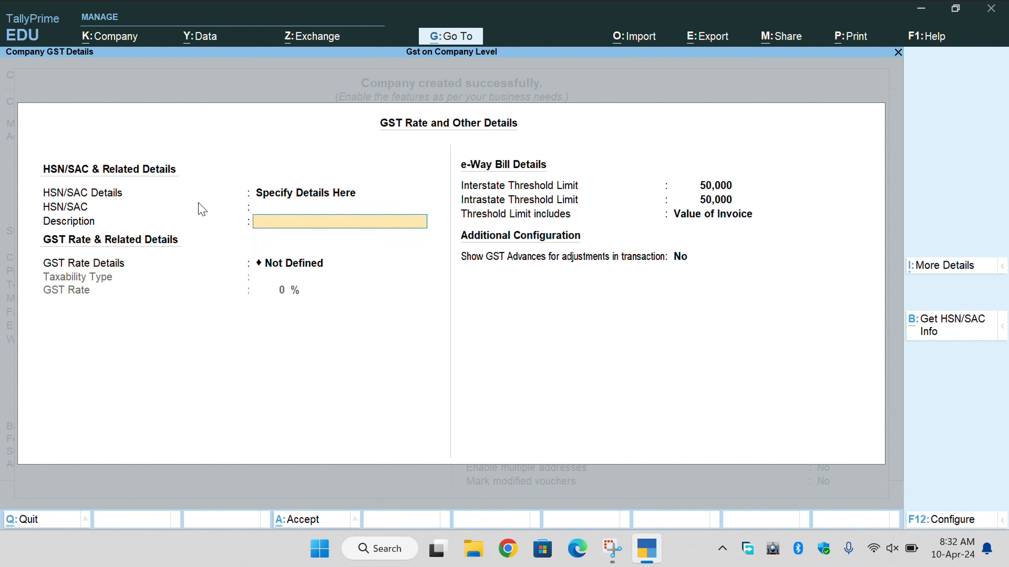
pyautogui.write('Under Gst Goods')
pyautogui.press('Return')
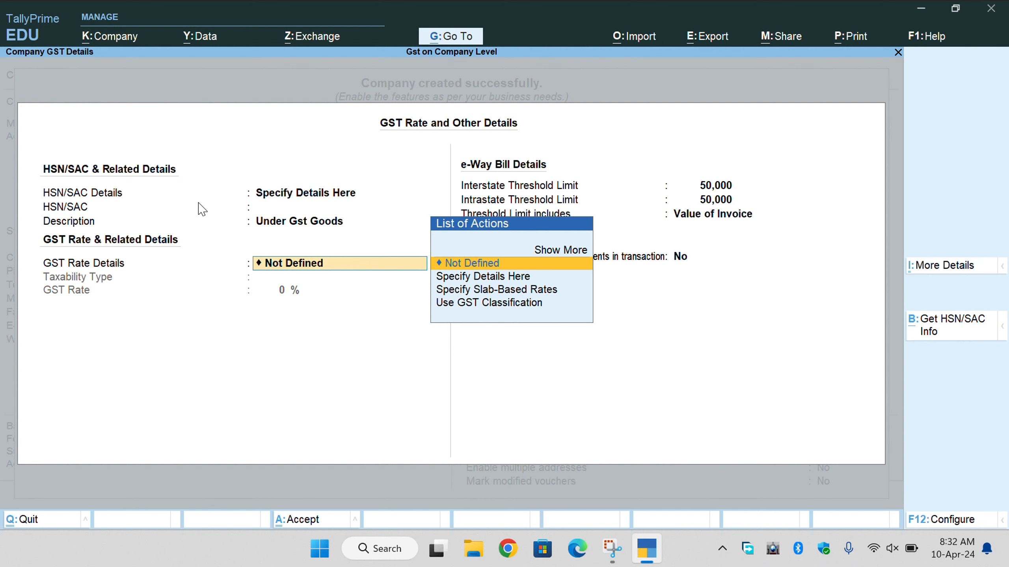
pyautogui.press('Down')
pyautogui.press('Return')
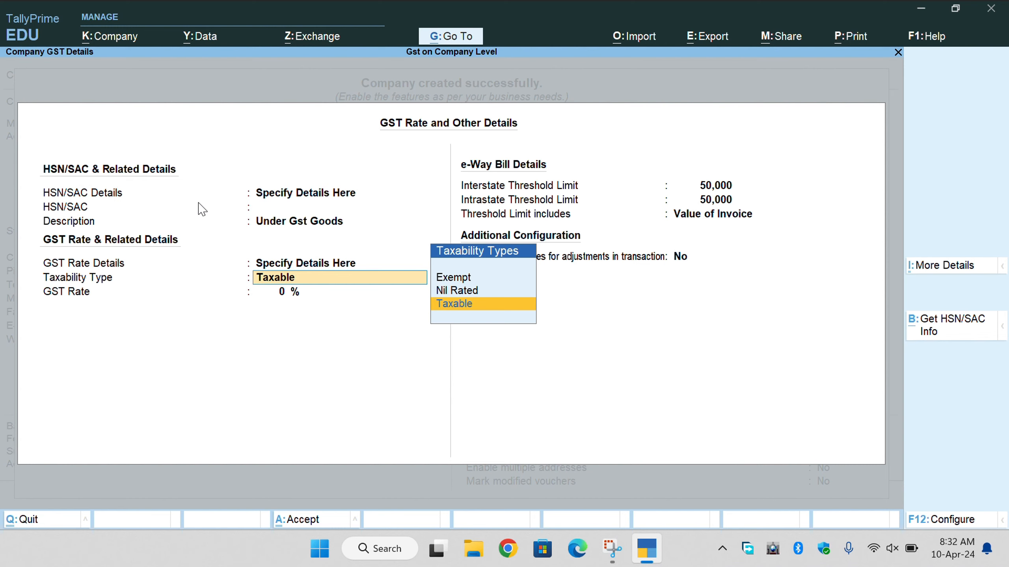
# Set Taxability Type to Taxable with a 5% GST rate.
pyautogui.press('Up')
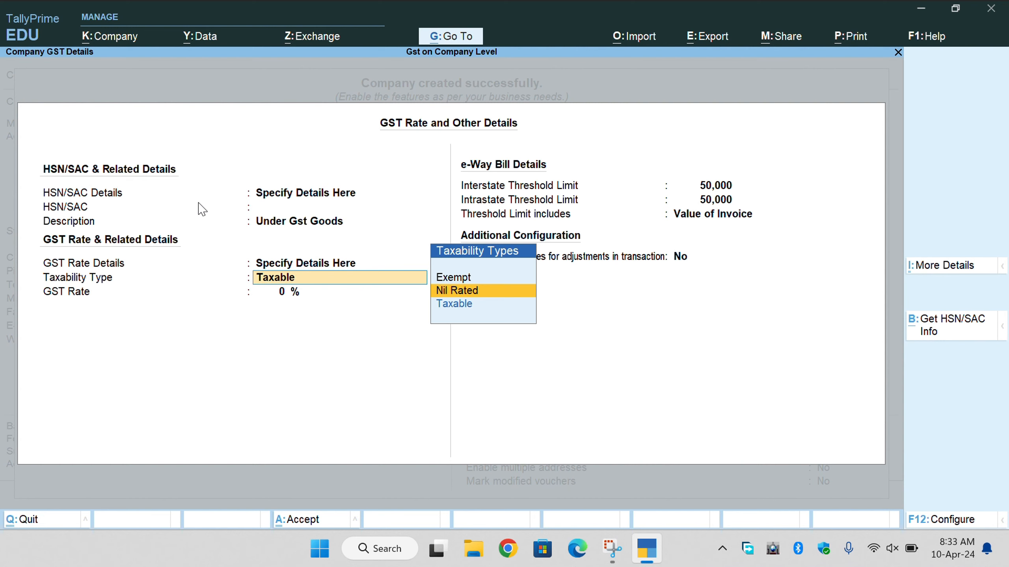
pyautogui.press('Up')
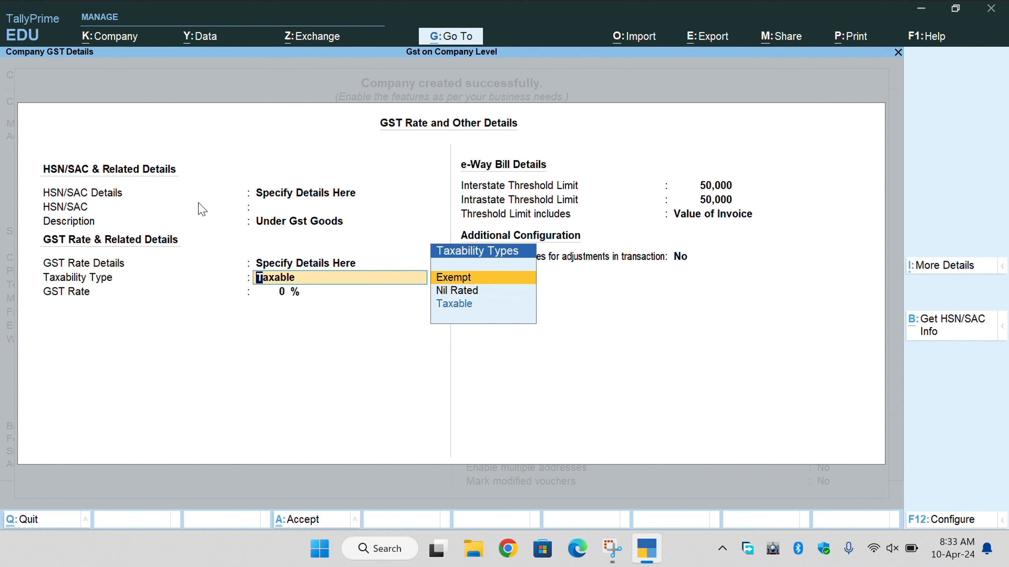
pyautogui.press('Down')
pyautogui.press('Down')
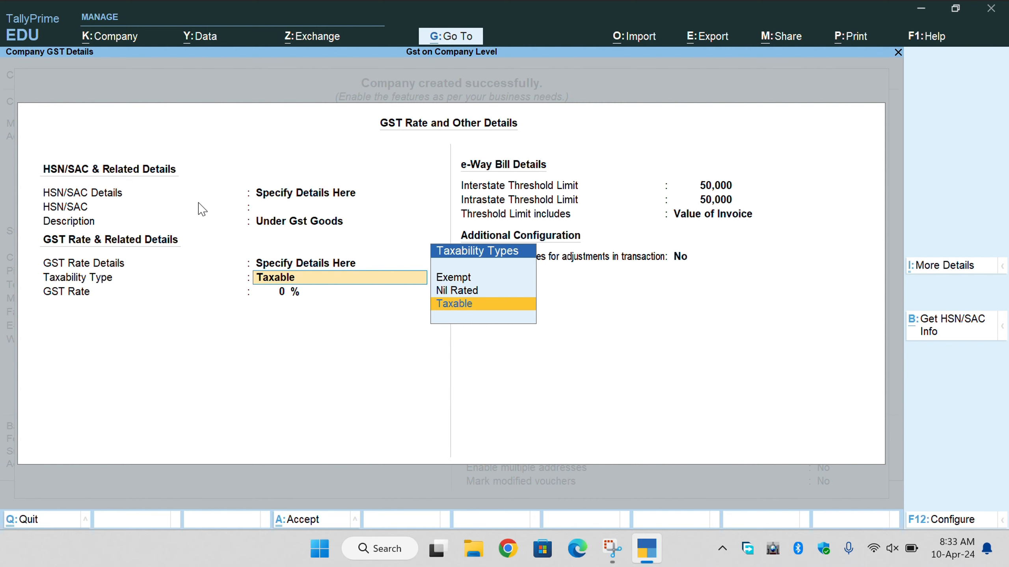
pyautogui.press('Return')
pyautogui.write('5')
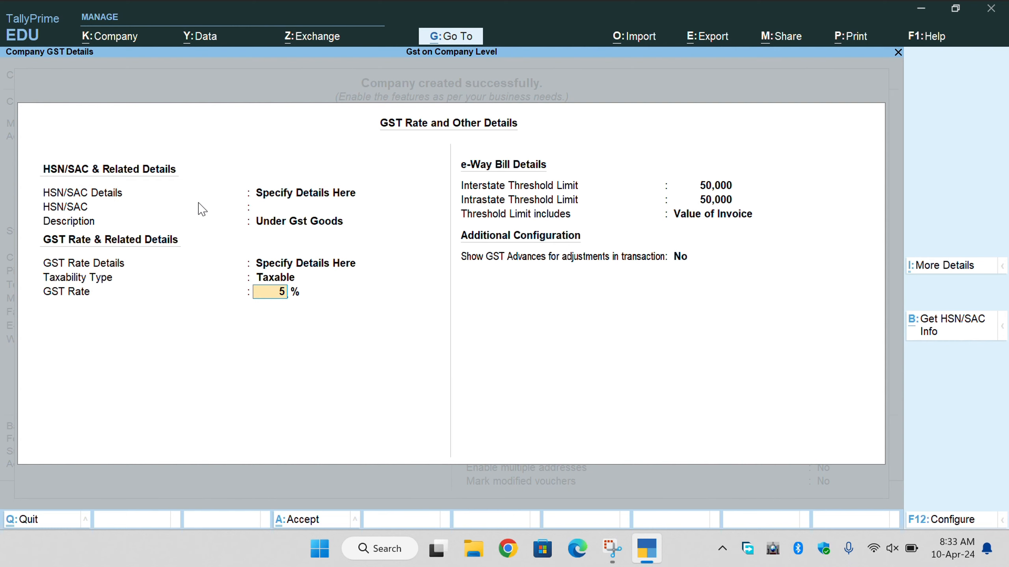
pyautogui.press('Return')
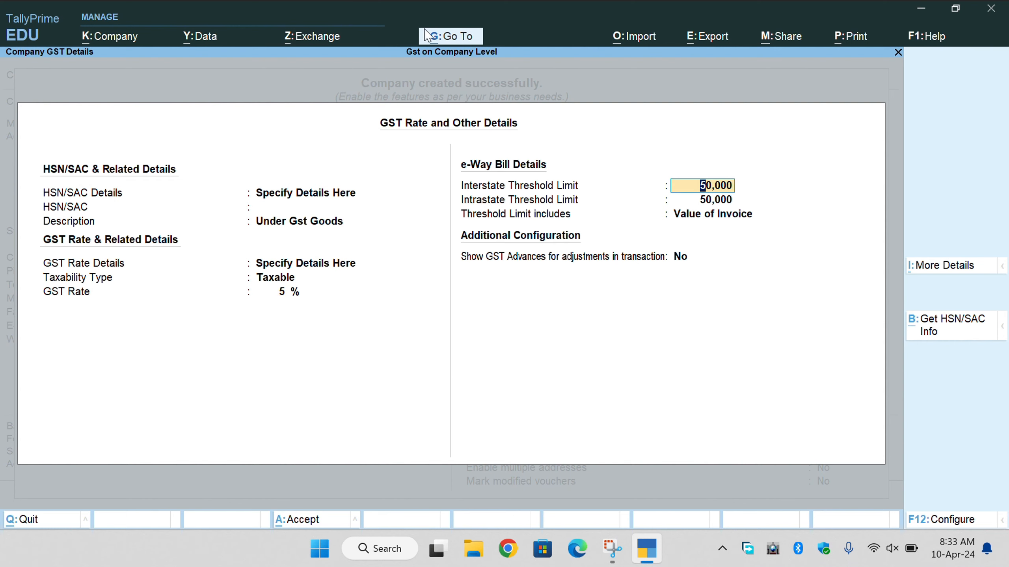
pyautogui.press('BackSpace')
pyautogui.press('BackSpace')
pyautogui.press('Return')
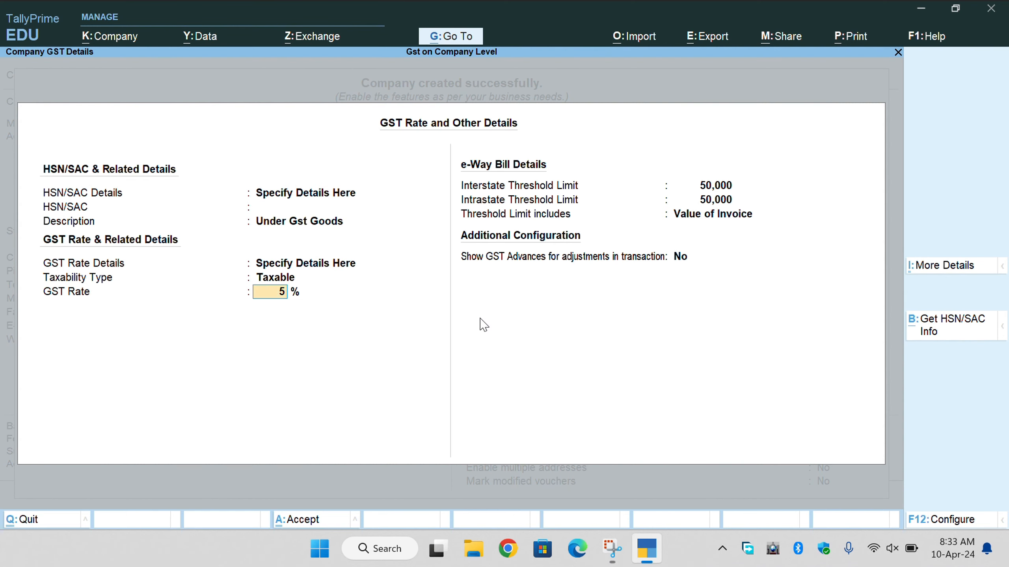
pyautogui.press('Return')
pyautogui.press('BackSpace')
pyautogui.press('BackSpace')
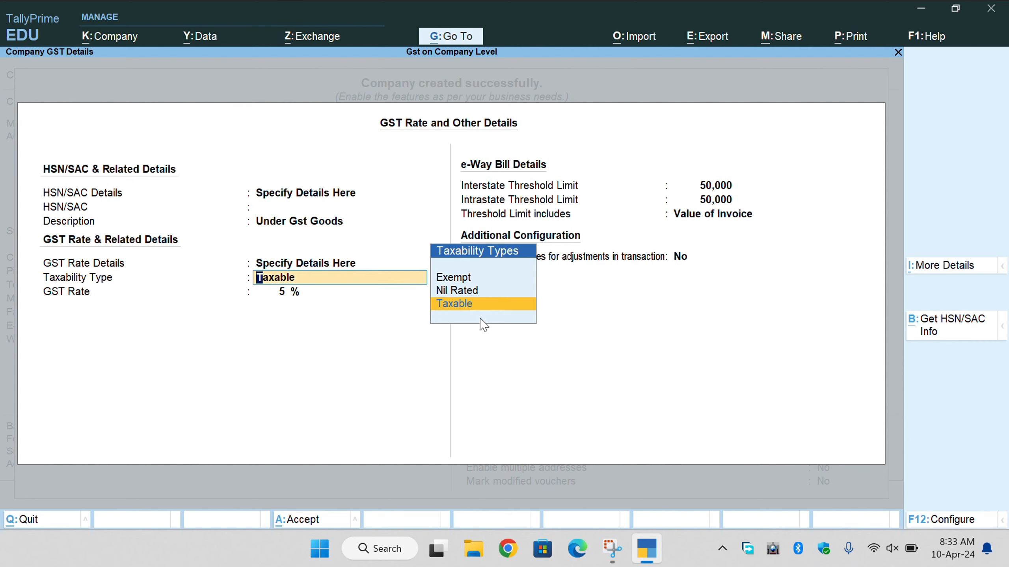
pyautogui.press('Return')
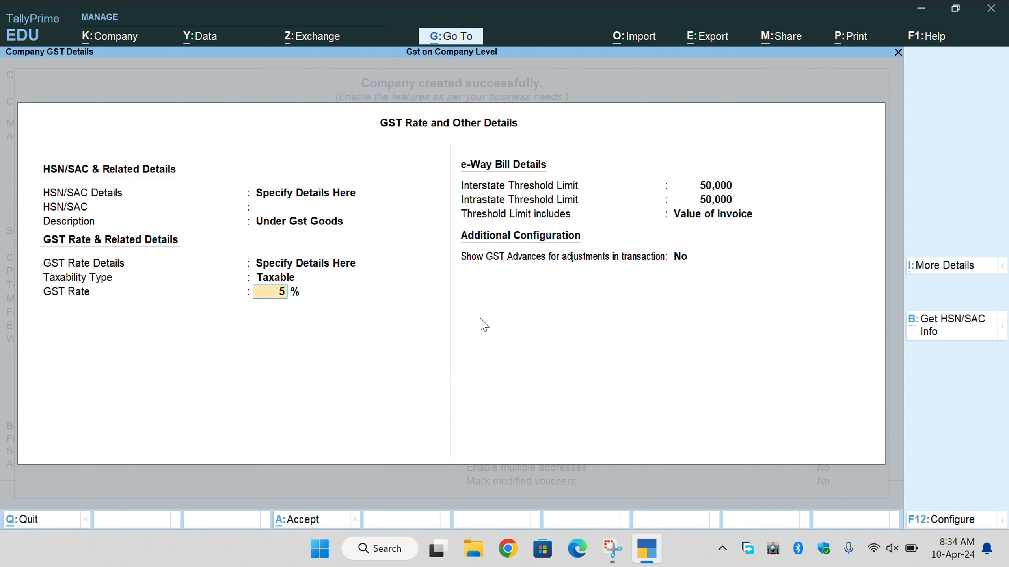
pyautogui.press('Return')
pyautogui.press('Return')
pyautogui.press('Return')
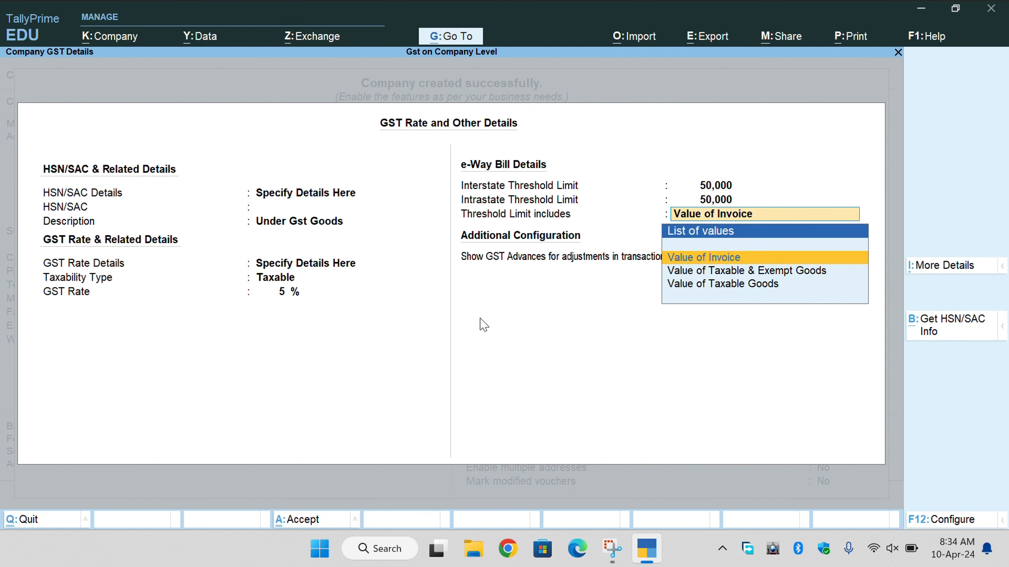
# Save the GST details and accept the company features, leaving TDS, TCS, VAT and Excise disabled.
pyautogui.press('Return')
pyautogui.press('Return')
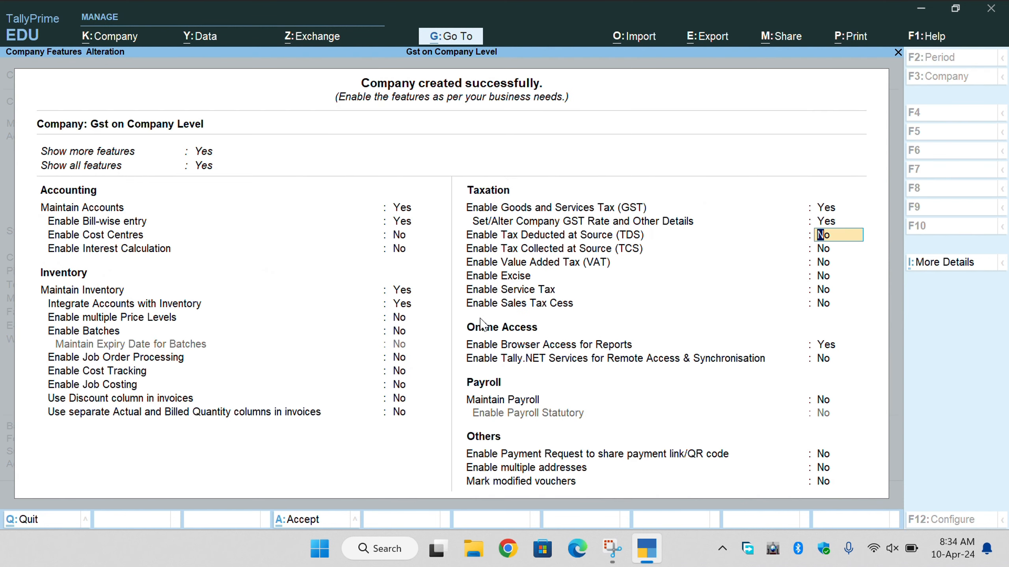
pyautogui.press('Return')
pyautogui.press('Return')
pyautogui.press('Return')
pyautogui.press('Return')
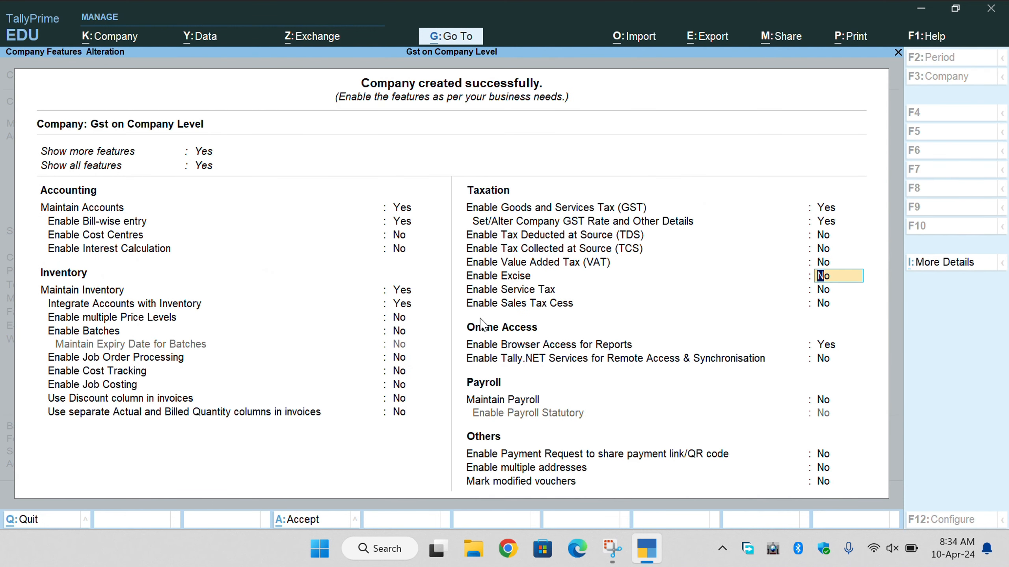
pyautogui.press('Return')
pyautogui.press('Return')
pyautogui.press('Return')
pyautogui.press('Return')
pyautogui.press('Return')
pyautogui.press('Return')
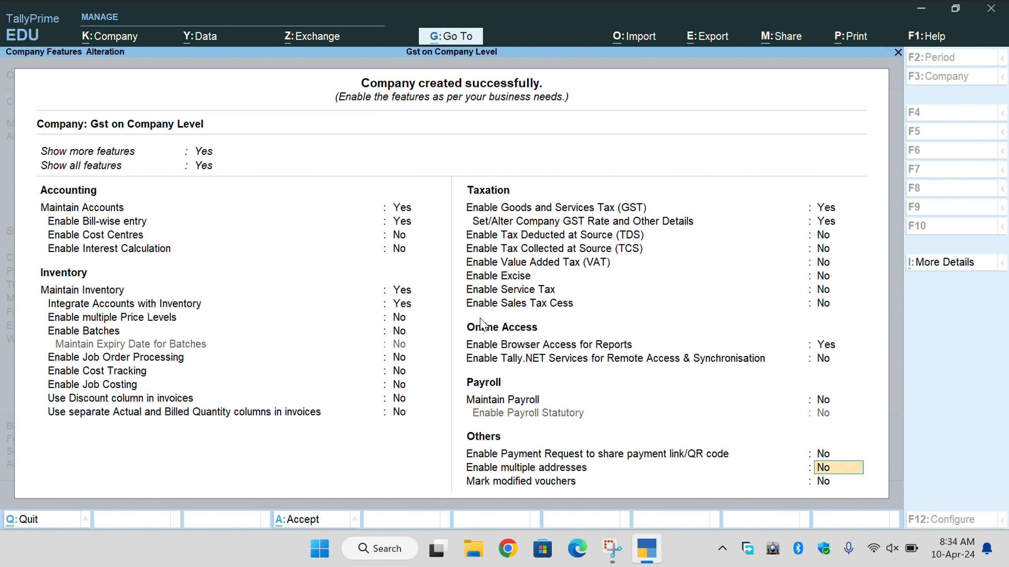
pyautogui.press('Return')
pyautogui.press('Return')
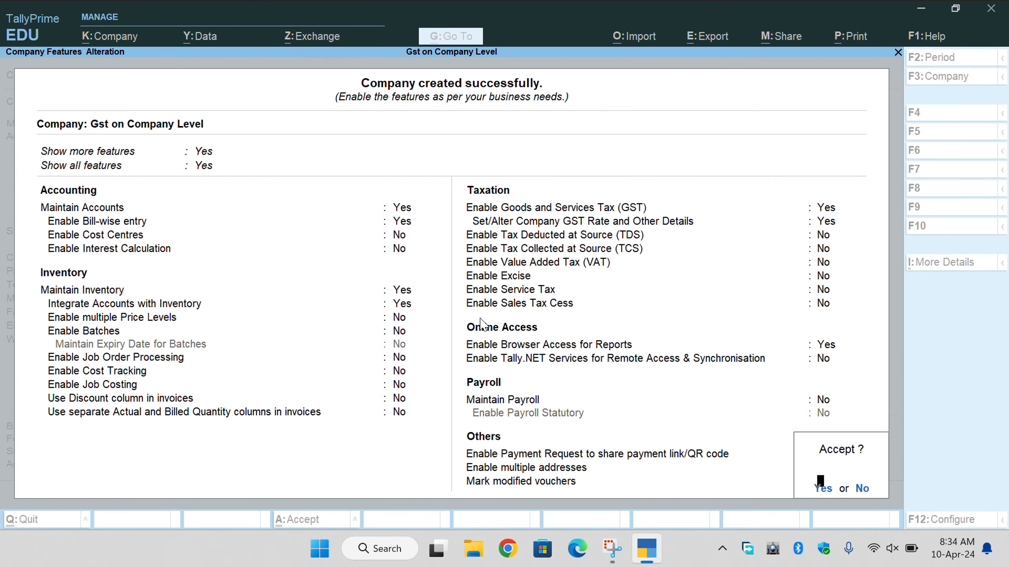
pyautogui.press('Return')
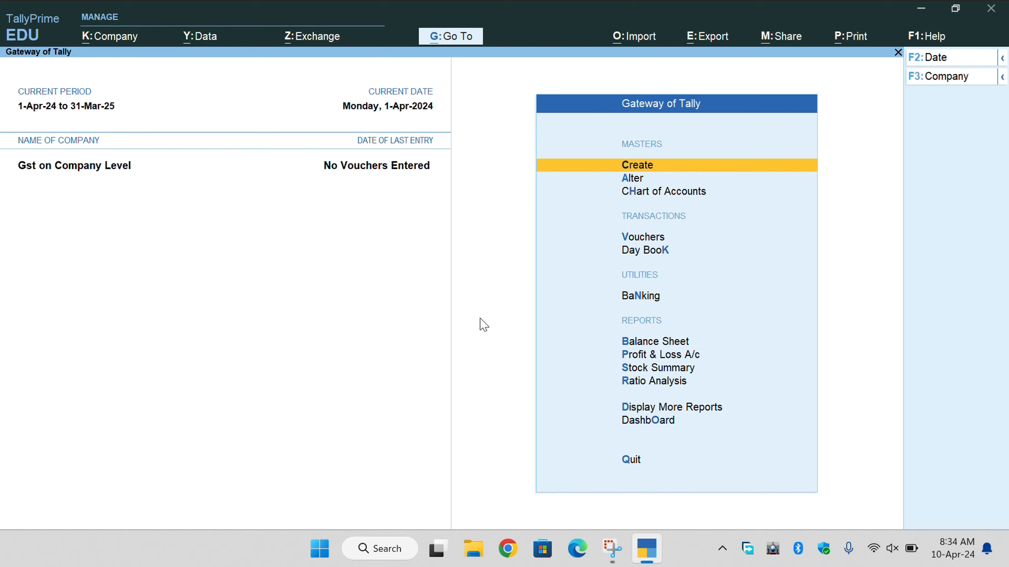
# View the Balance Sheet report and return to the main menu.
pyautogui.press('Down')
pyautogui.press('Down')
pyautogui.press('Down')
pyautogui.press('Down')
pyautogui.press('Down')
pyautogui.press('Down')
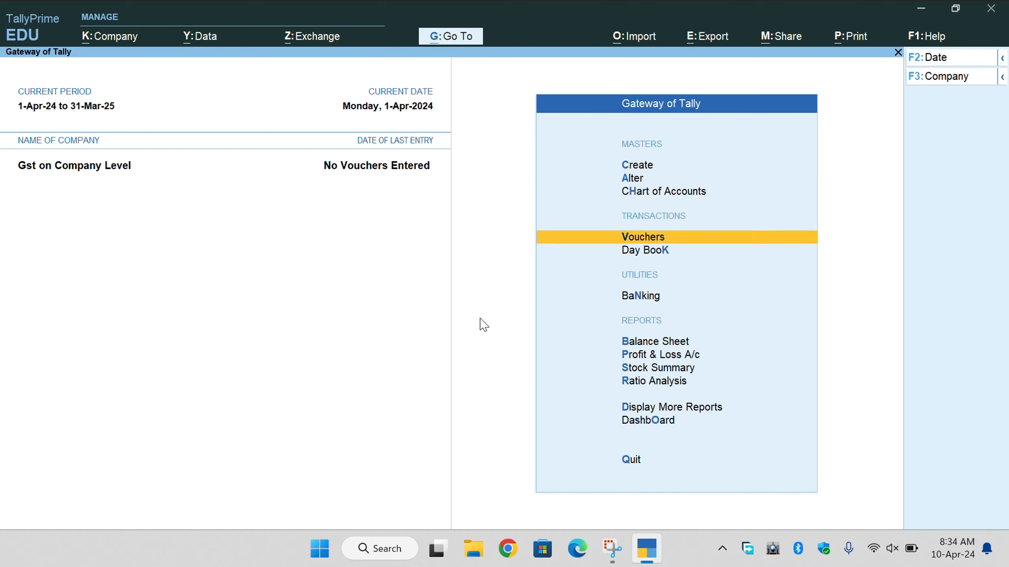
pyautogui.press('Return')
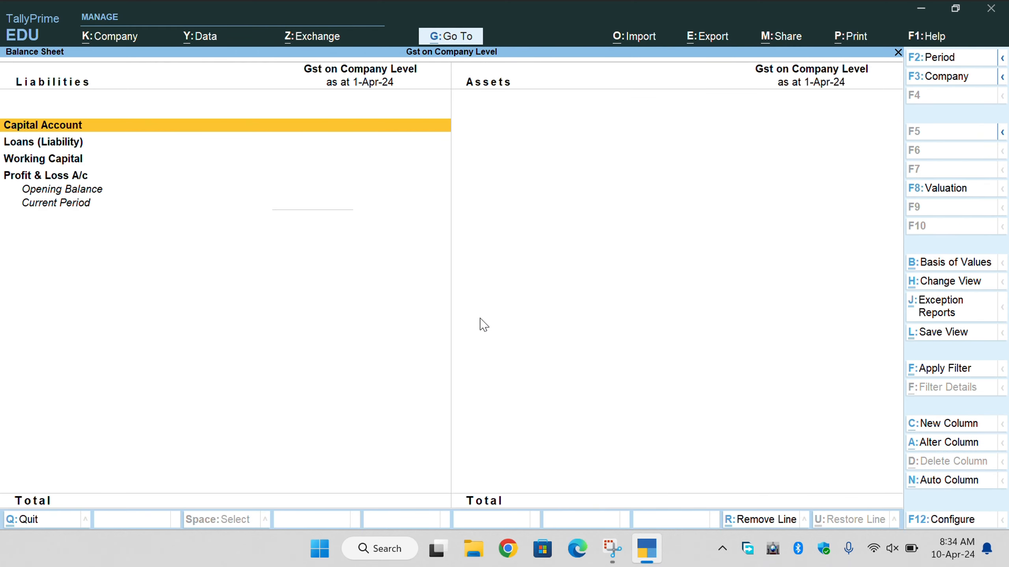
pyautogui.press('Escape')
# Start a Receipt voucher and create ledger Capital under Capital Account with registration type Unknown.
pyautogui.press('Up')
pyautogui.press('Up')
pyautogui.press('Return')
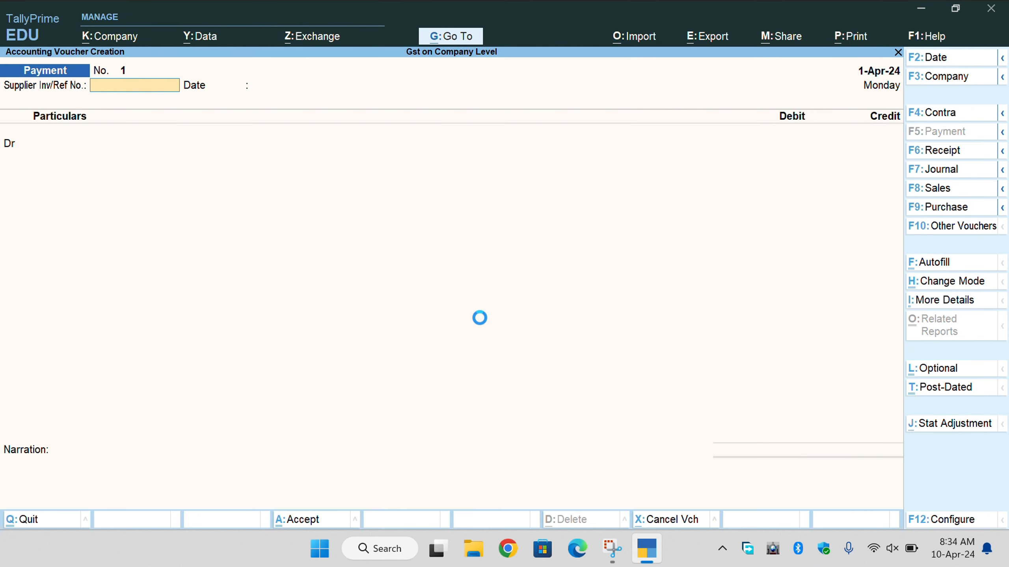
pyautogui.press('F6')
pyautogui.press('Return')
pyautogui.press('Return')
pyautogui.press('Return')
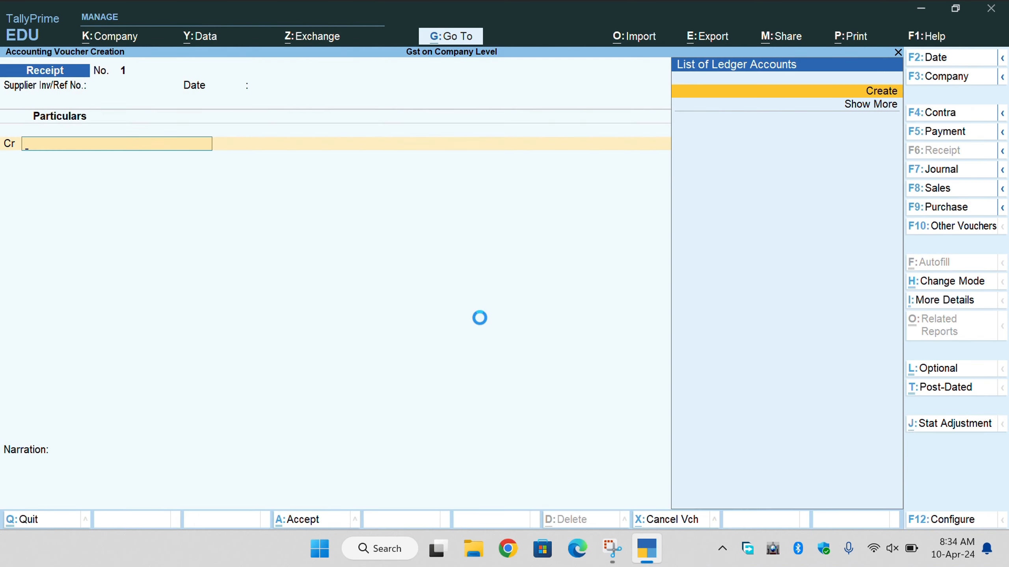
pyautogui.write('Ca')
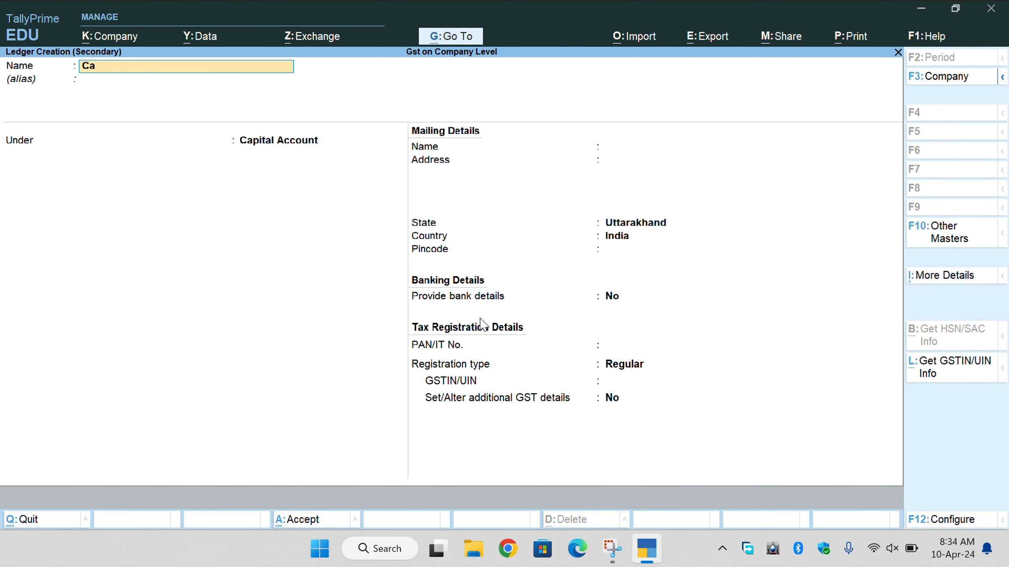
pyautogui.write('pital')
pyautogui.press('Return')
pyautogui.press('Return')
pyautogui.press('Return')
pyautogui.press('Return')
pyautogui.press('Return')
pyautogui.press('Return')
pyautogui.press('Return')
pyautogui.press('Return')
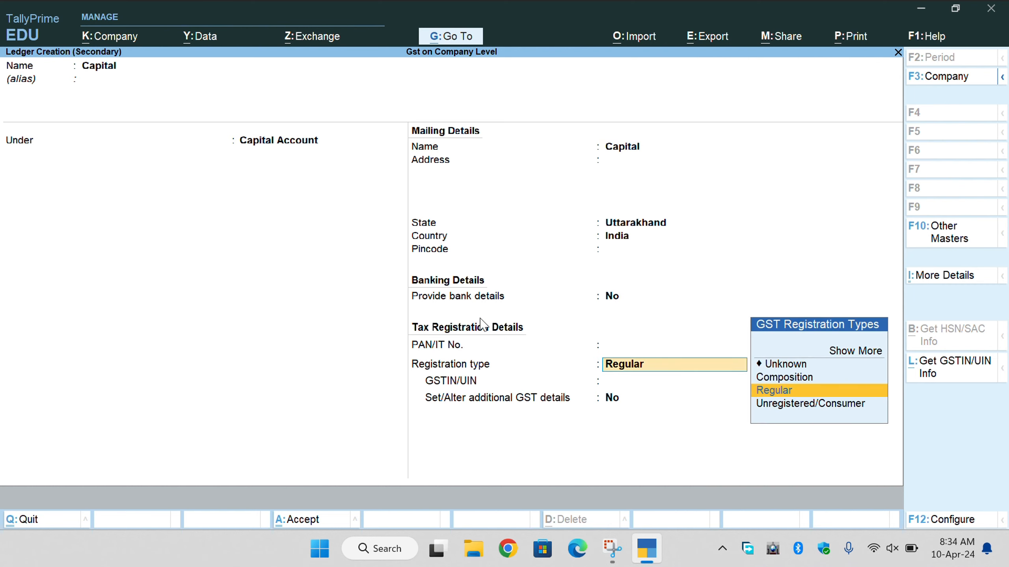
pyautogui.press('Up')
pyautogui.press('Up')
pyautogui.press('Return')
pyautogui.press('Return')
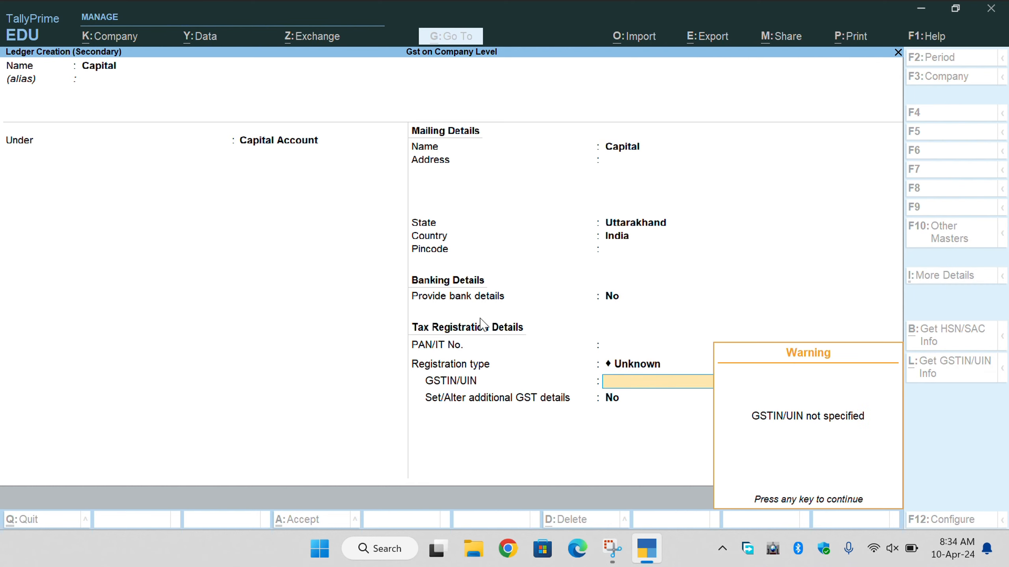
pyautogui.press('Return')
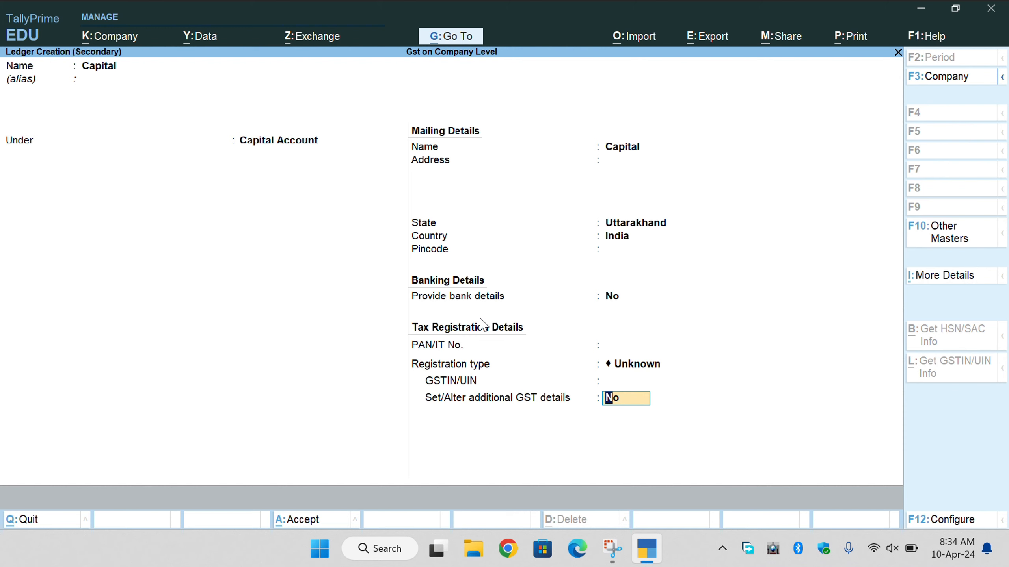
pyautogui.press('Return')
pyautogui.press('Return')
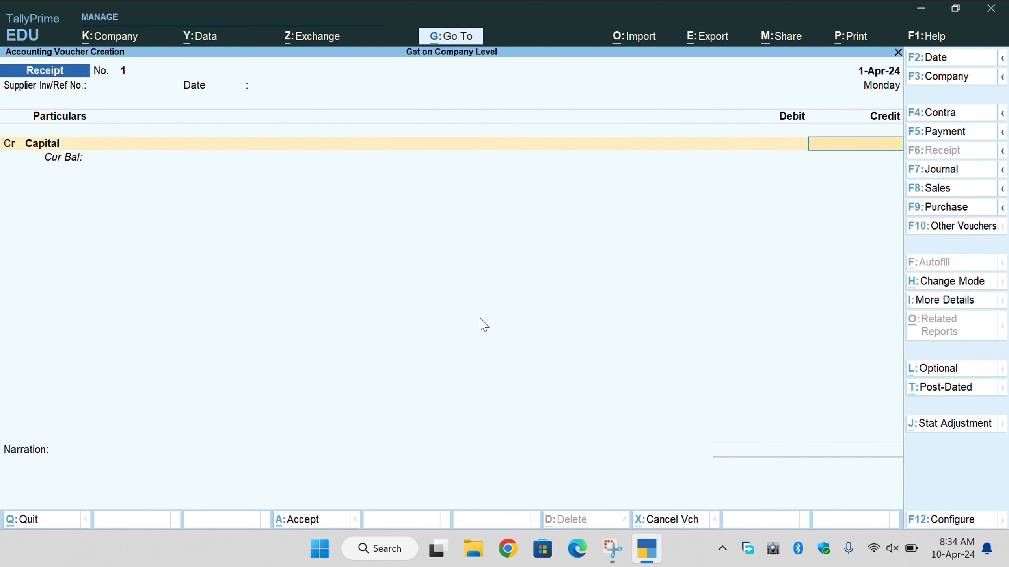
# Credit Capital 4,00,000, debit Cash the same amount, and save the receipt.
pyautogui.write('400000')
pyautogui.press('Return')
pyautogui.press('Return')
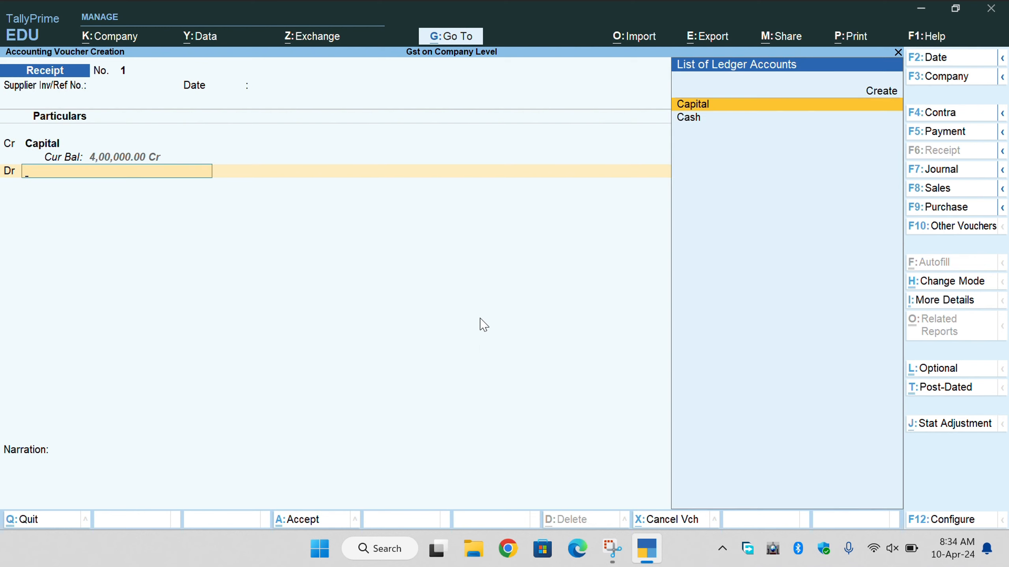
pyautogui.press('Down')
pyautogui.press('Return')
pyautogui.press('Return')
pyautogui.press('Return')
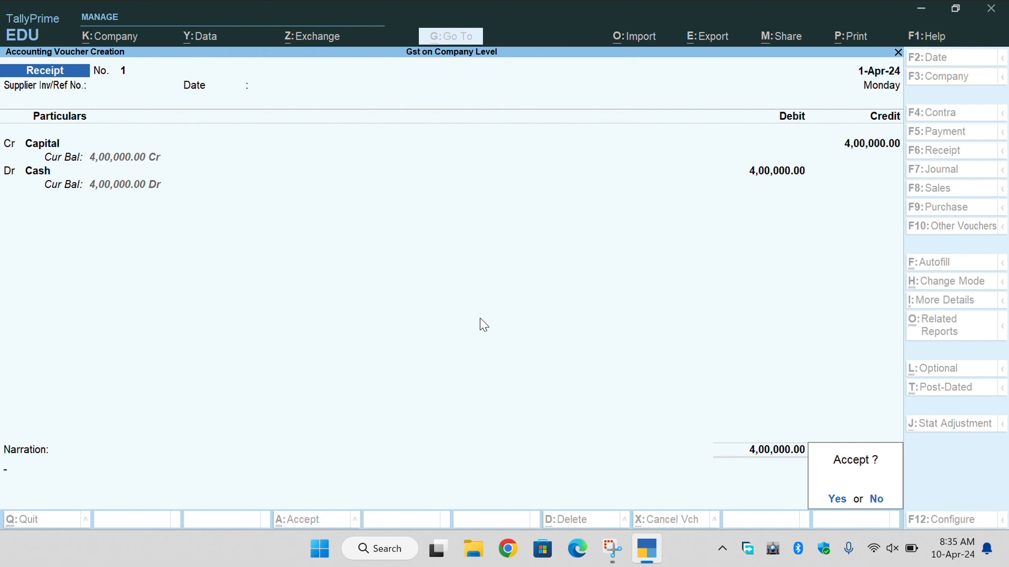
pyautogui.press('Return')
pyautogui.press('Escape')
# Review the assets side of the Balance Sheet, then close it.
pyautogui.press('Return')
pyautogui.press('Down')
pyautogui.press('Down')
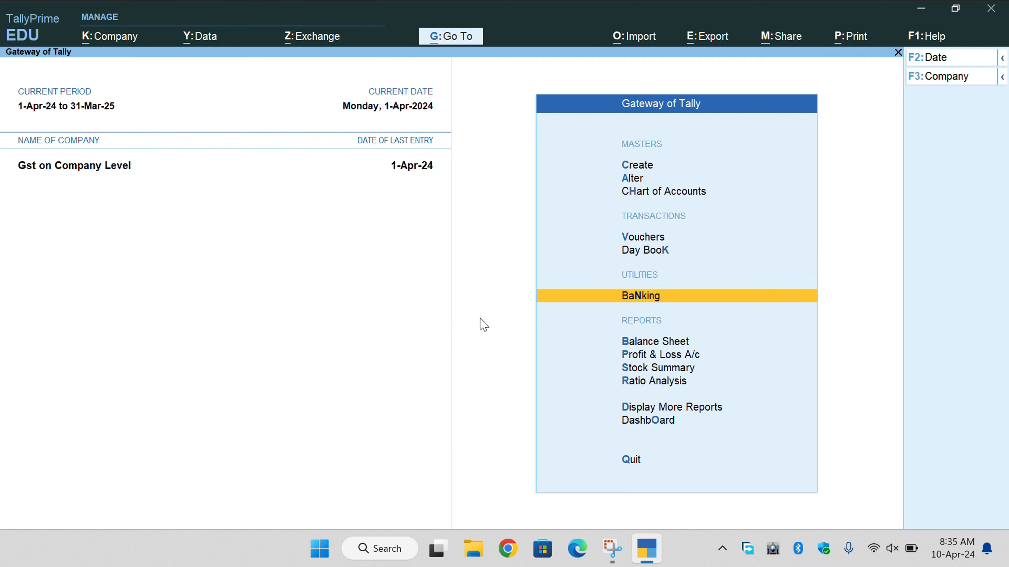
pyautogui.press('Return')
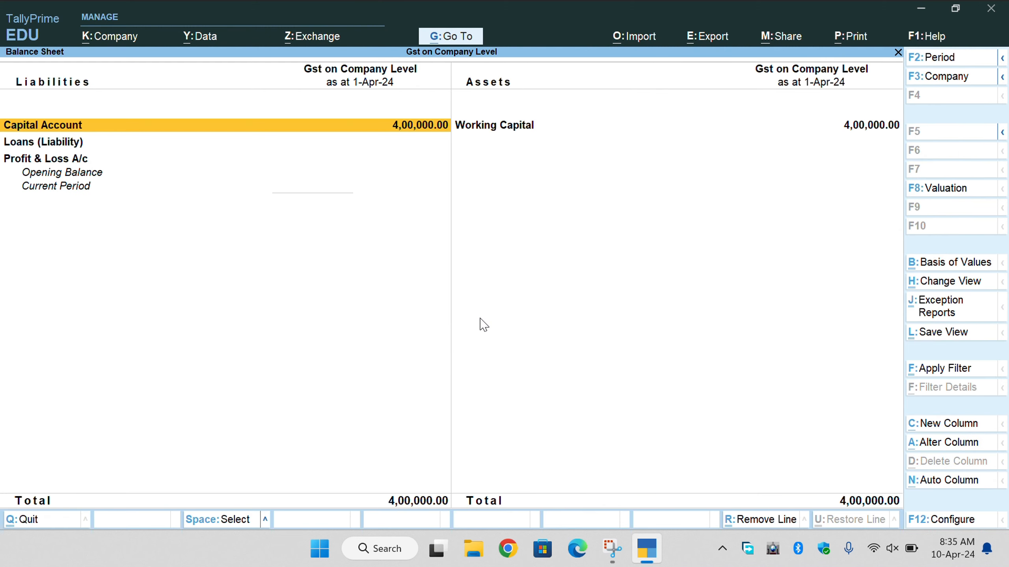
pyautogui.press('Right')
pyautogui.press('Escape')
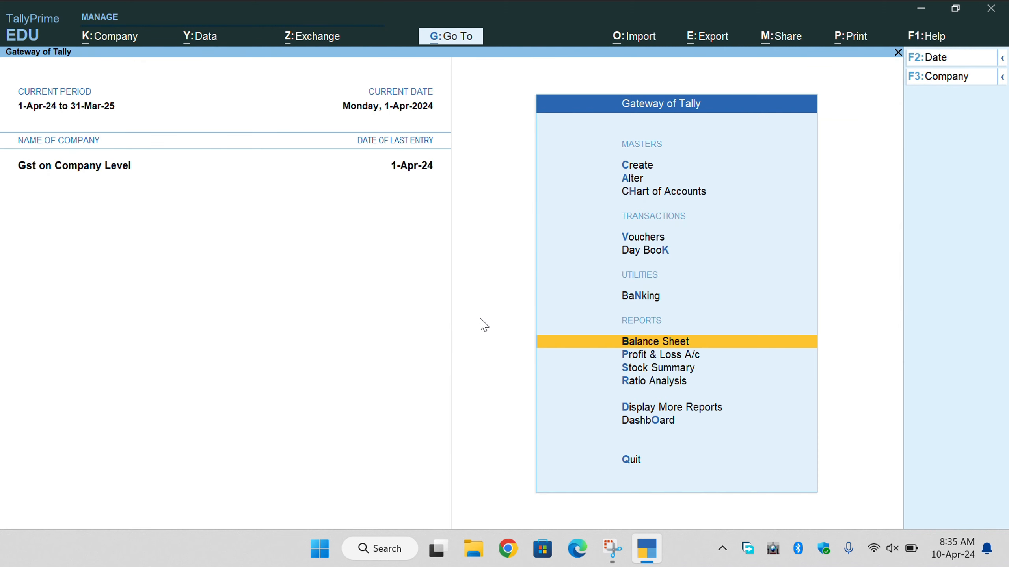
# Open voucher entry and change the voucher date to 2-4-2024.
pyautogui.press('Up')
pyautogui.press('Up')
pyautogui.press('Up')
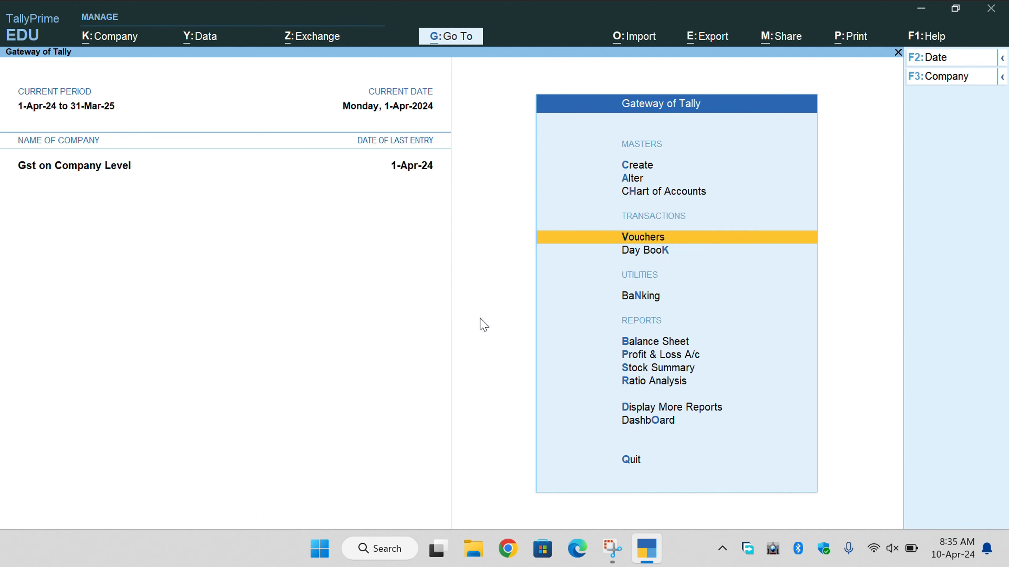
pyautogui.press('Return')
pyautogui.press('F2')
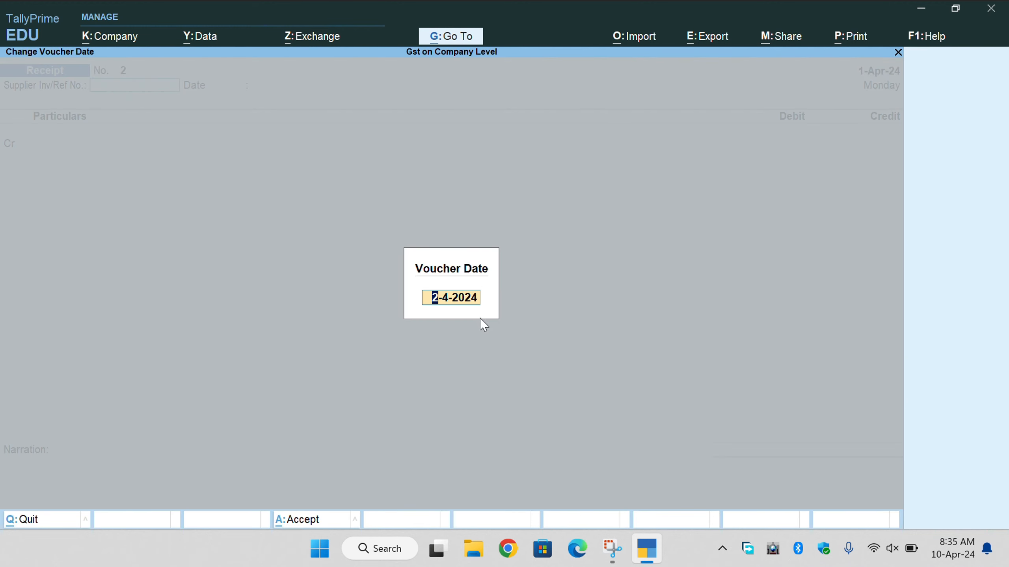
# Begin a Purchase voucher dated 2-Apr-24 with supplier invoice number ABC/345.
pyautogui.press('Return')
pyautogui.press('F9')
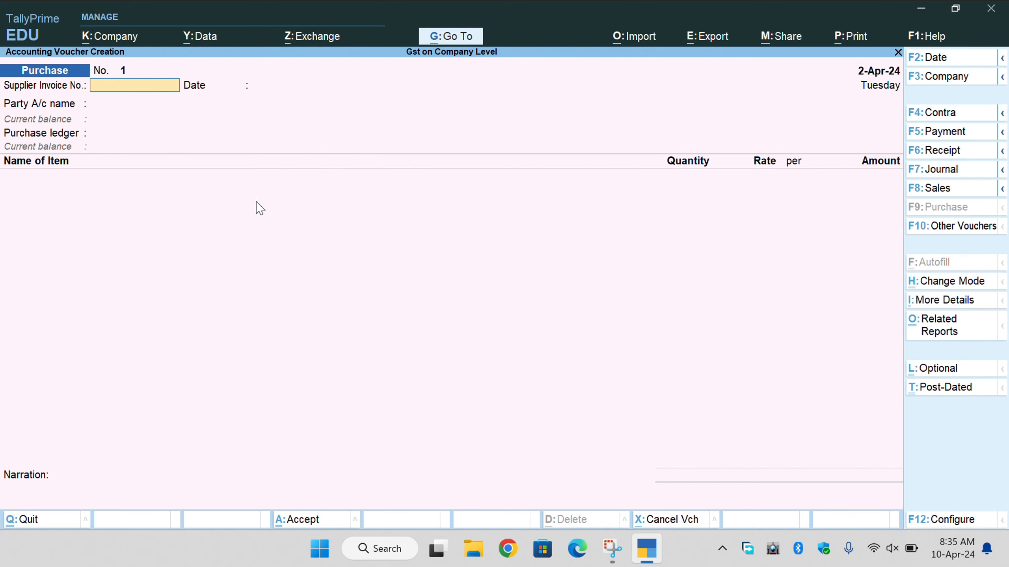
pyautogui.write('ABC/345')
pyautogui.press('Return')
pyautogui.press('Return')
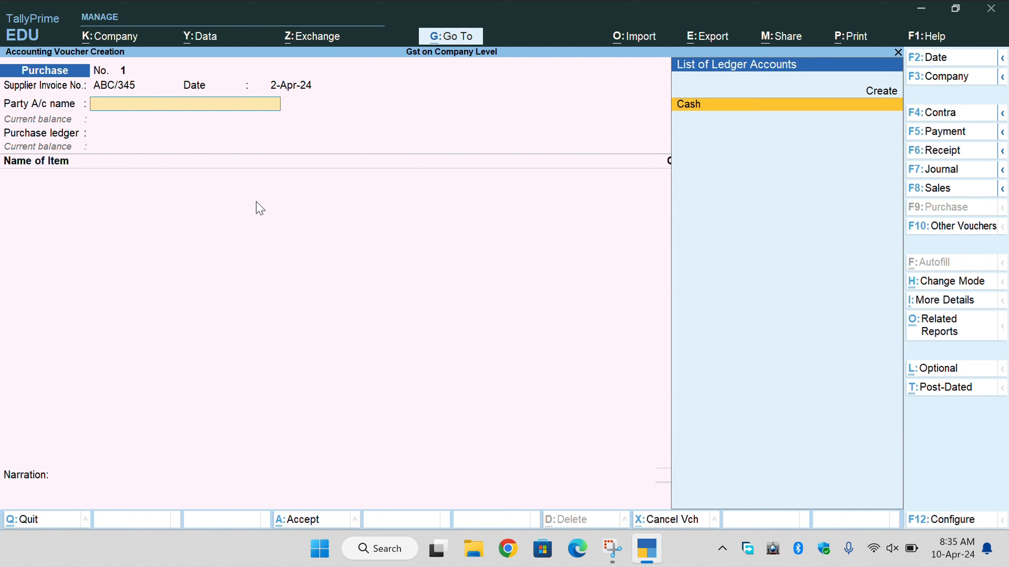
pyautogui.press('Up')
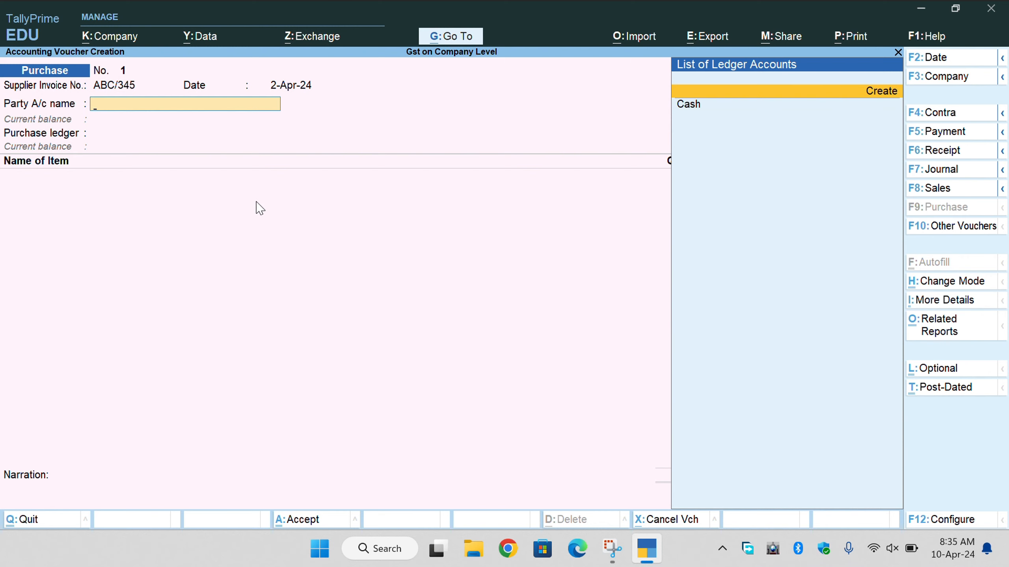
# Create ledger 'MR MAHESH & SONS' under Sundry Creditors with bill-by-bill balances enabled.
pyautogui.press('Return')
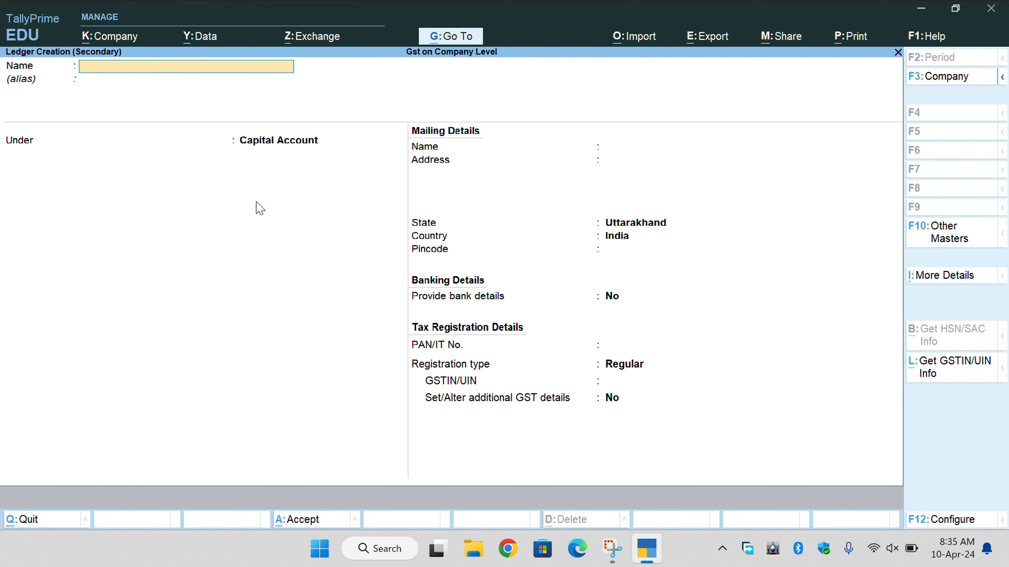
pyautogui.write('MR MAHESH A')
pyautogui.press('BackSpace')
pyautogui.write('& SONS')
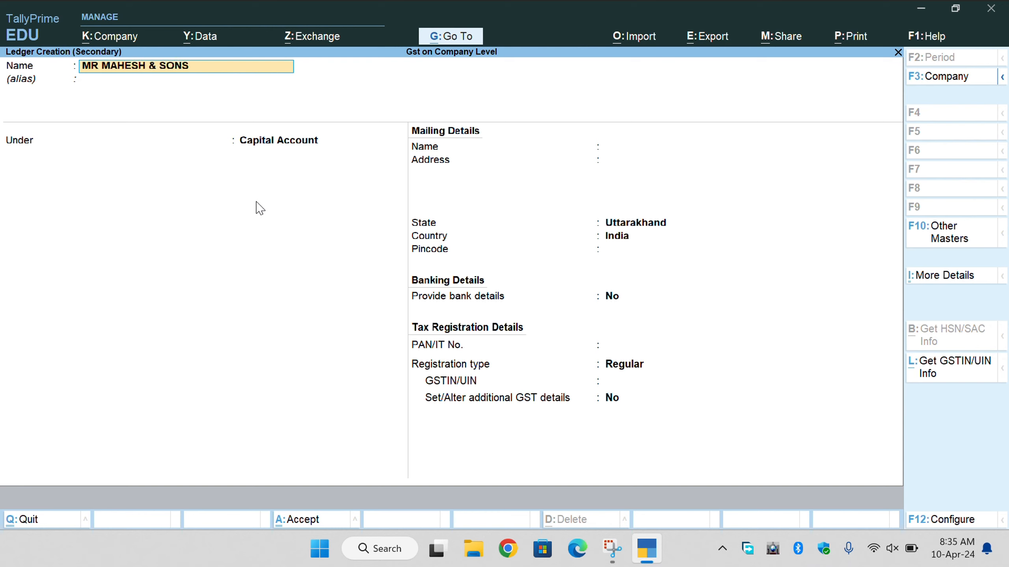
pyautogui.press('Return')
pyautogui.press('Return')
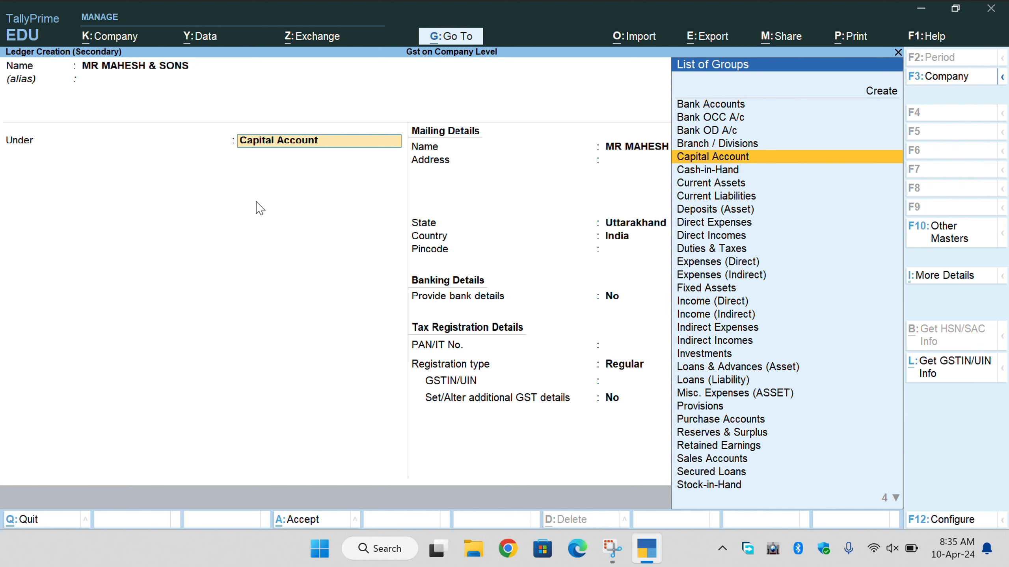
pyautogui.write('SUN')
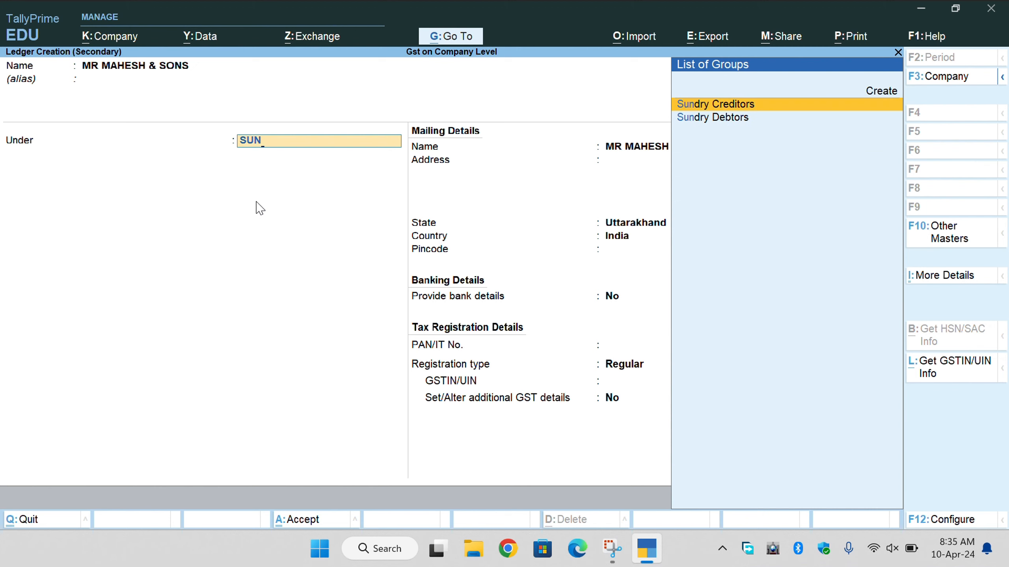
pyautogui.press('Return')
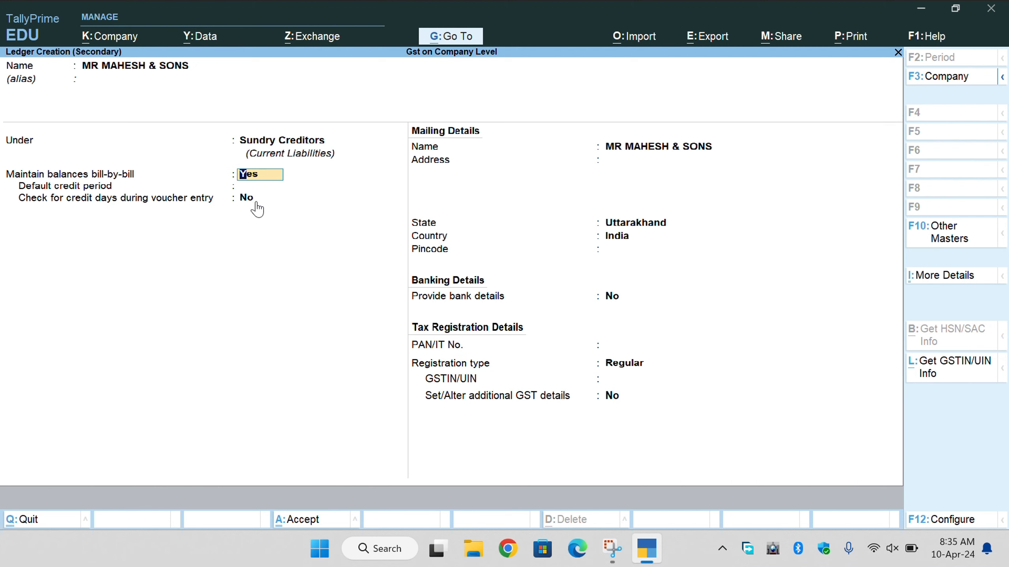
pyautogui.click(256, 200)
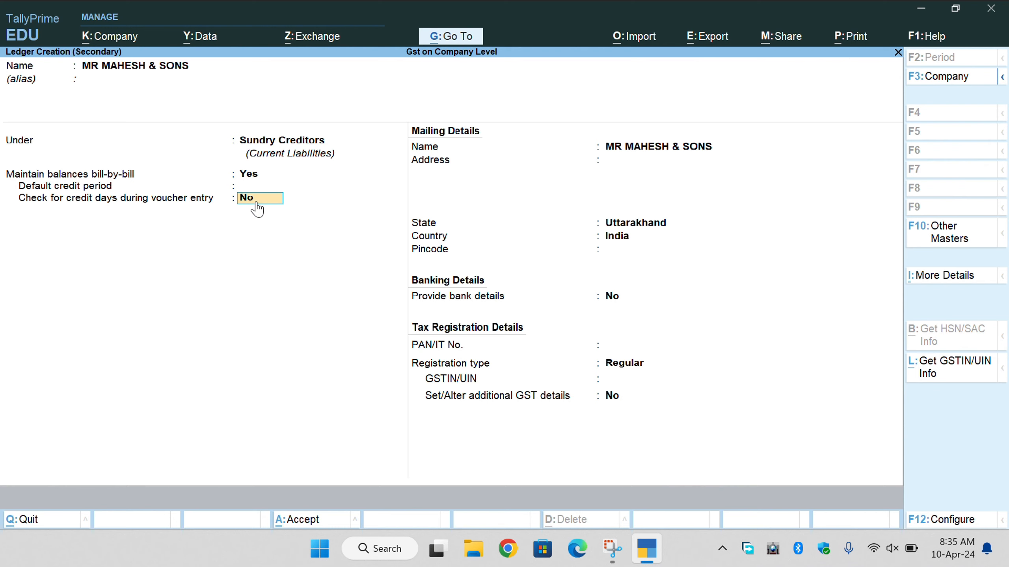
pyautogui.press('Up')
pyautogui.press('Up')
pyautogui.press('Return')
pyautogui.press('Return')
pyautogui.press('Return')
pyautogui.press('Return')
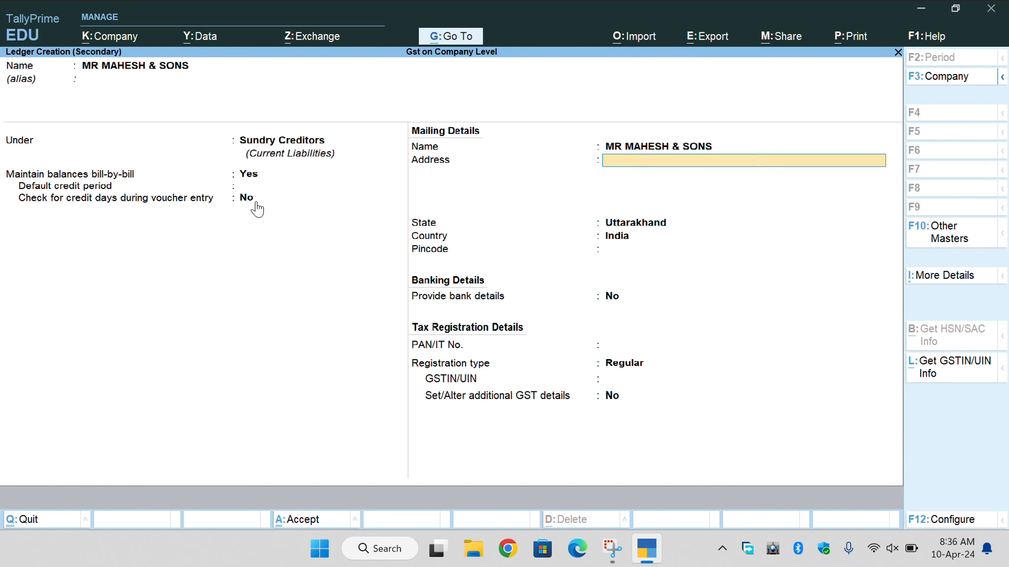
# Enter the address 'NEAR PREMNAGAR', 'DEHRADUN' and select state Uttarakhand.
pyautogui.write('NEAR PREMNAGAR')
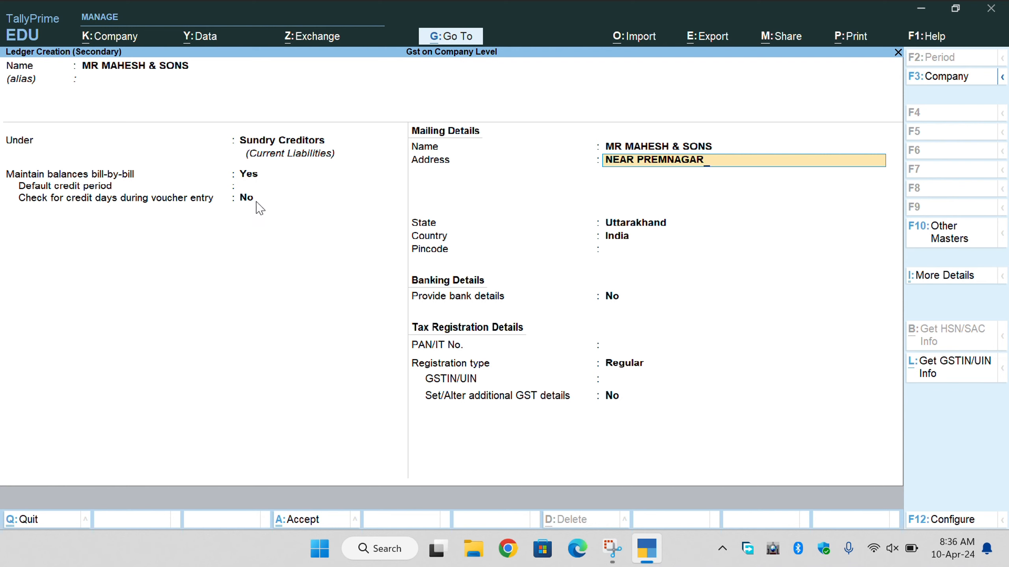
pyautogui.press('Return')
pyautogui.write('DE')
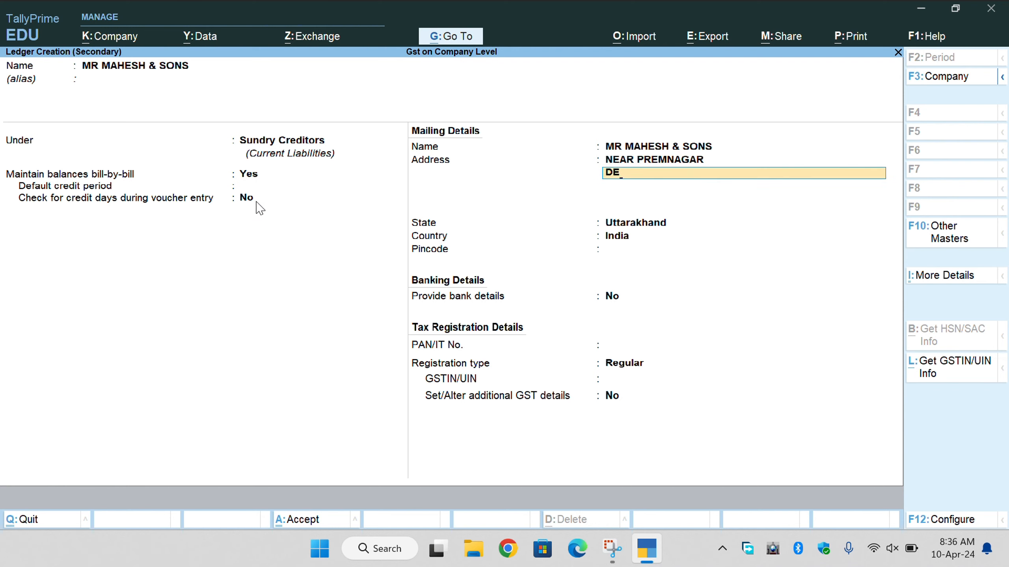
pyautogui.write('HRADUN')
pyautogui.press('Return')
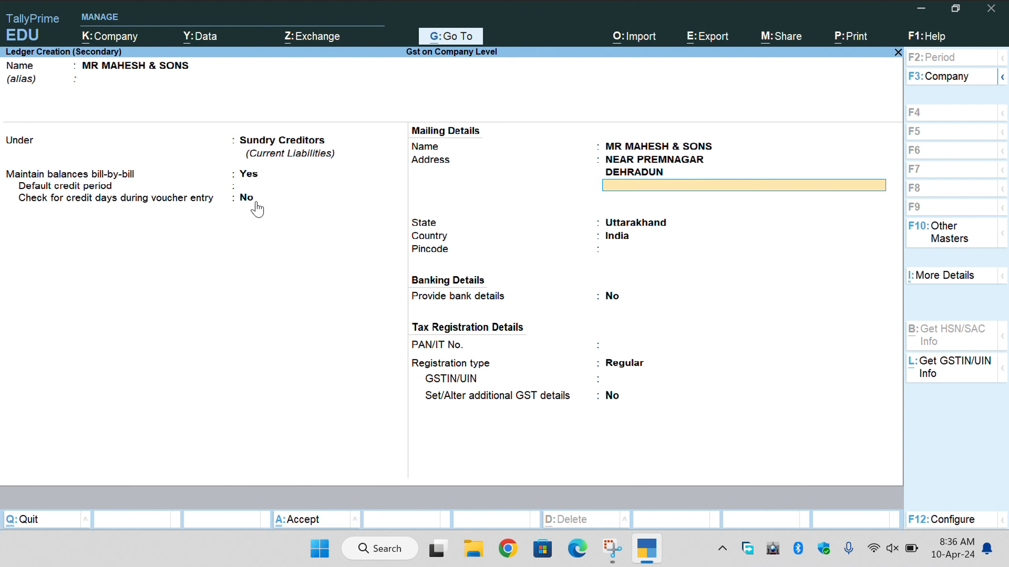
pyautogui.press('Return')
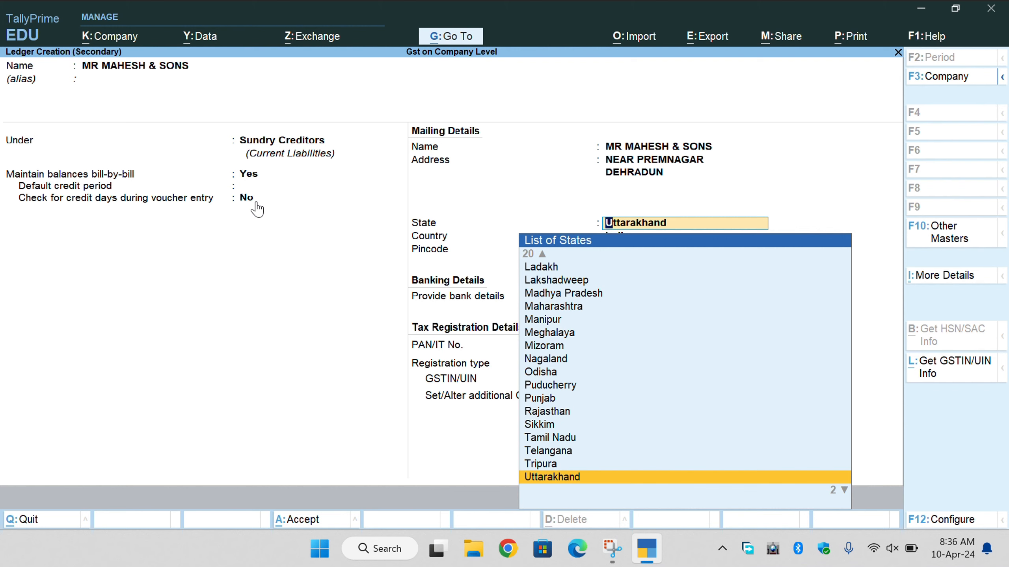
pyautogui.press('Return')
pyautogui.press('BackSpace')
pyautogui.press('BackSpace')
pyautogui.press('BackSpace')
pyautogui.press('BackSpace')
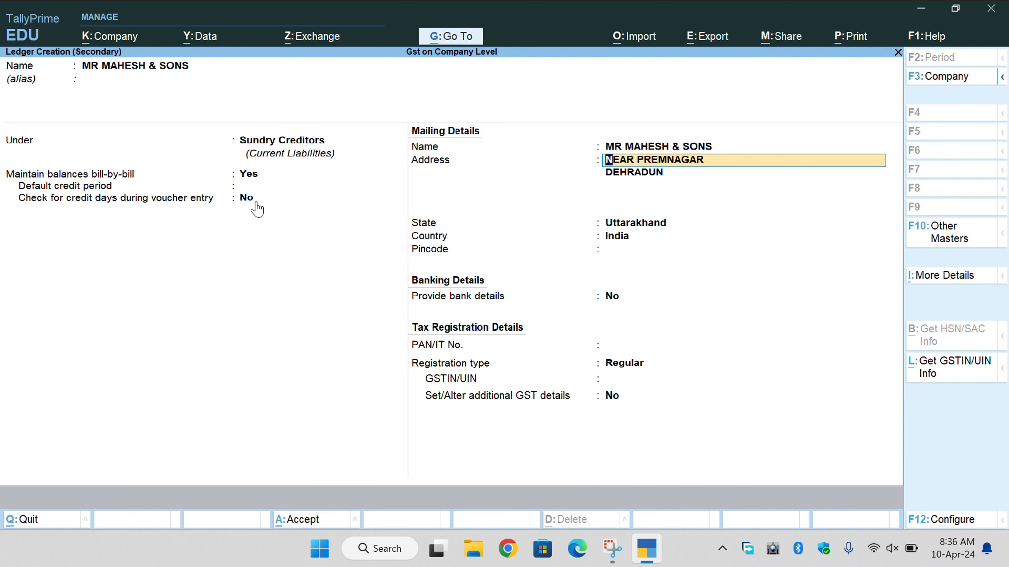
pyautogui.press('Return')
pyautogui.press('Return')
pyautogui.press('Return')
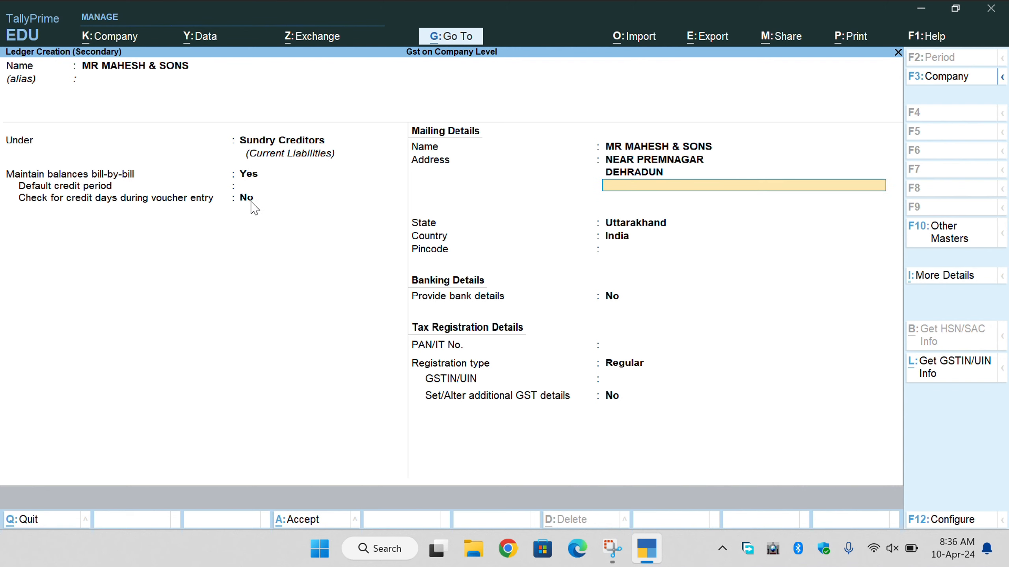
pyautogui.press('Return')
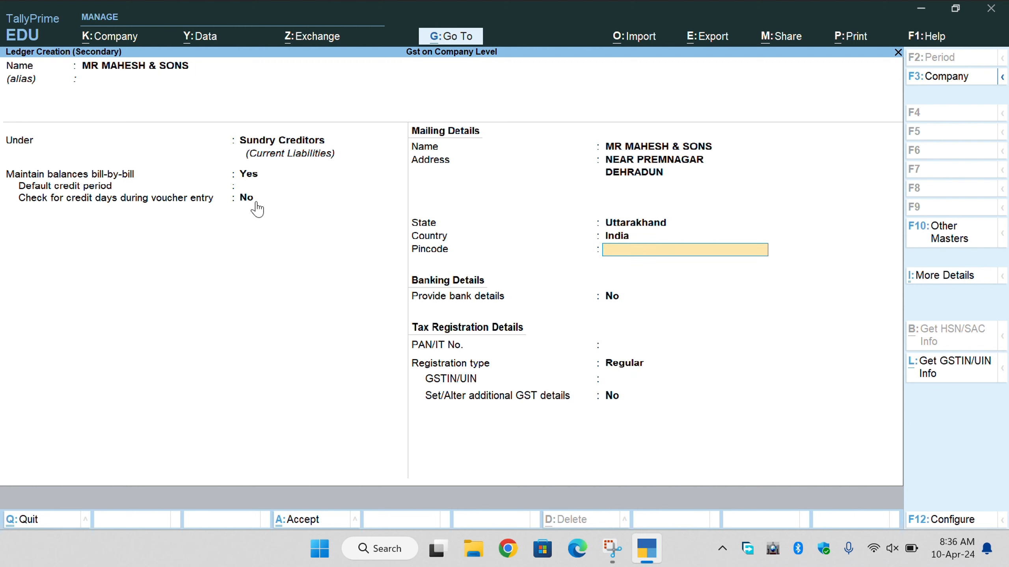
# Enter the supplier's PAN number in the ledger.
pyautogui.press('Return')
pyautogui.press('Return')
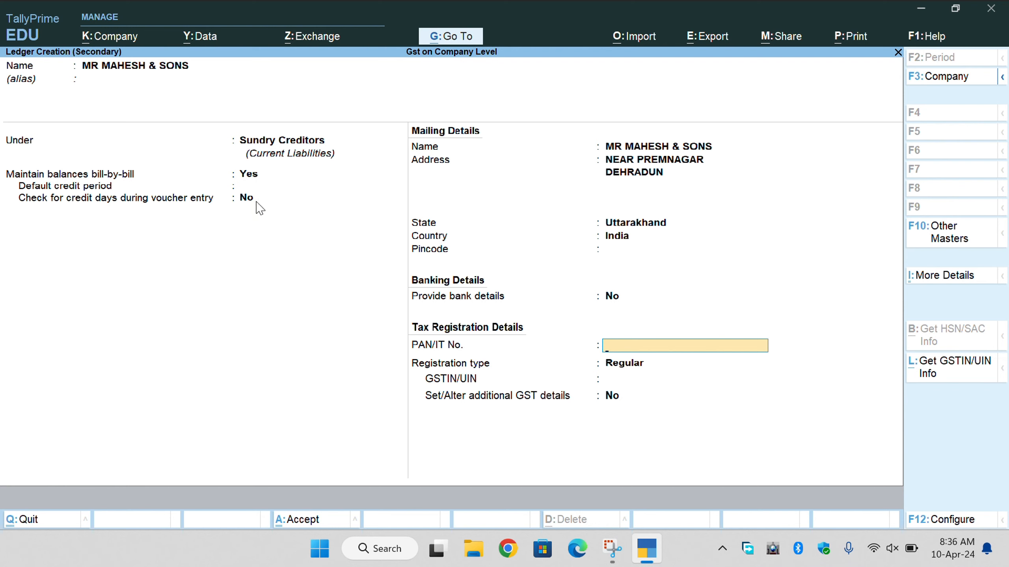
pyautogui.write('ASDFG1234A')
pyautogui.press('Return')
pyautogui.press('BackSpace')
pyautogui.press('ctrl')
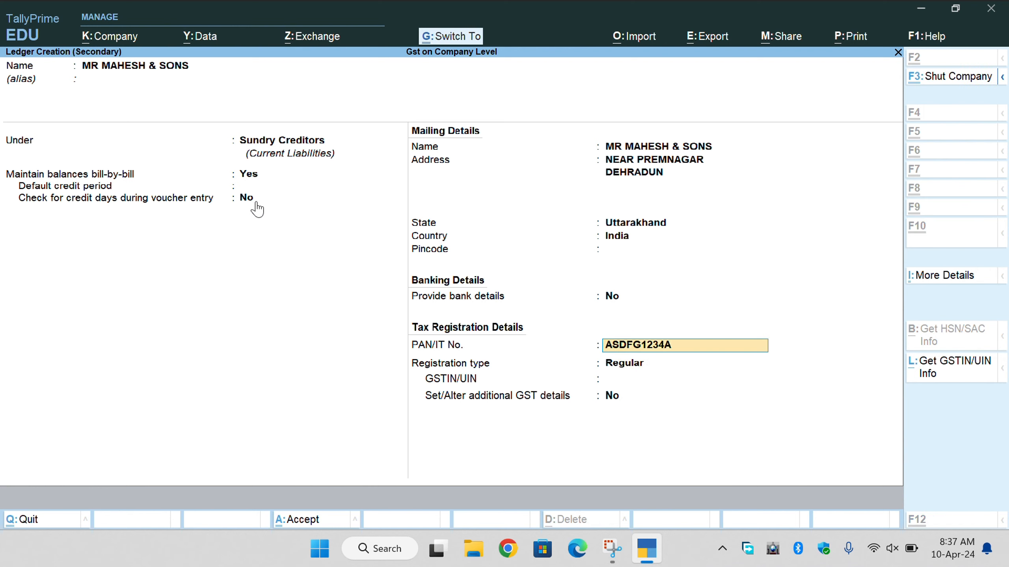
pyautogui.press('Return')
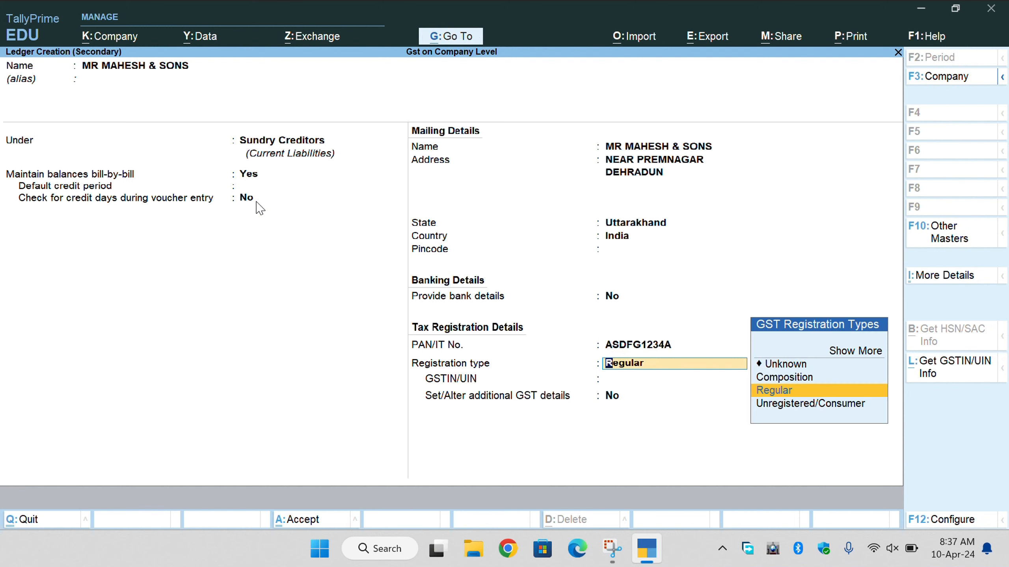
# Keep Regular registration, enter the GSTIN as state code 05 plus the PAN, and save the ledger.
pyautogui.press('Return')
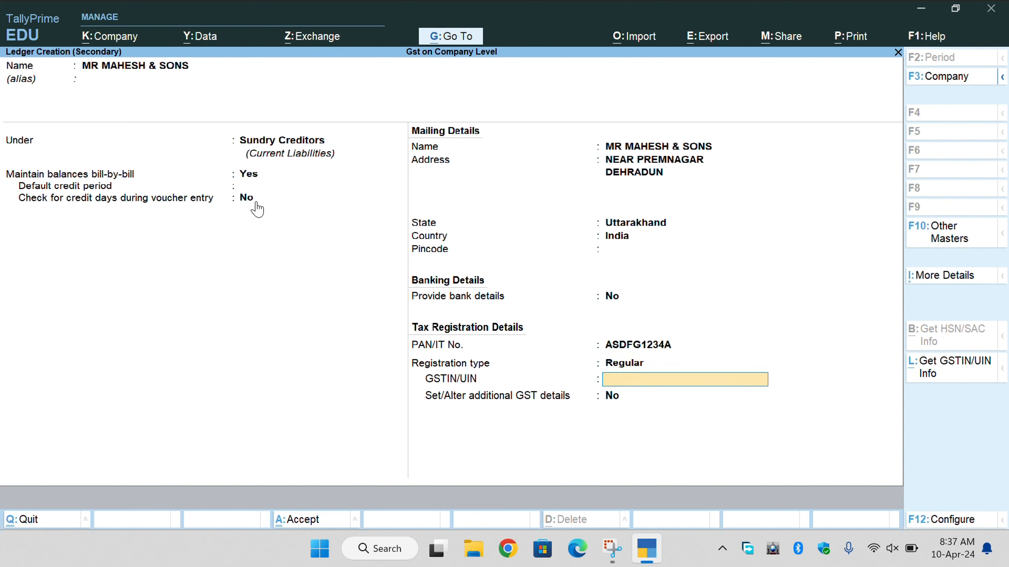
pyautogui.press('ctrl')
pyautogui.write('05')
pyautogui.write('ASDFG1234A')
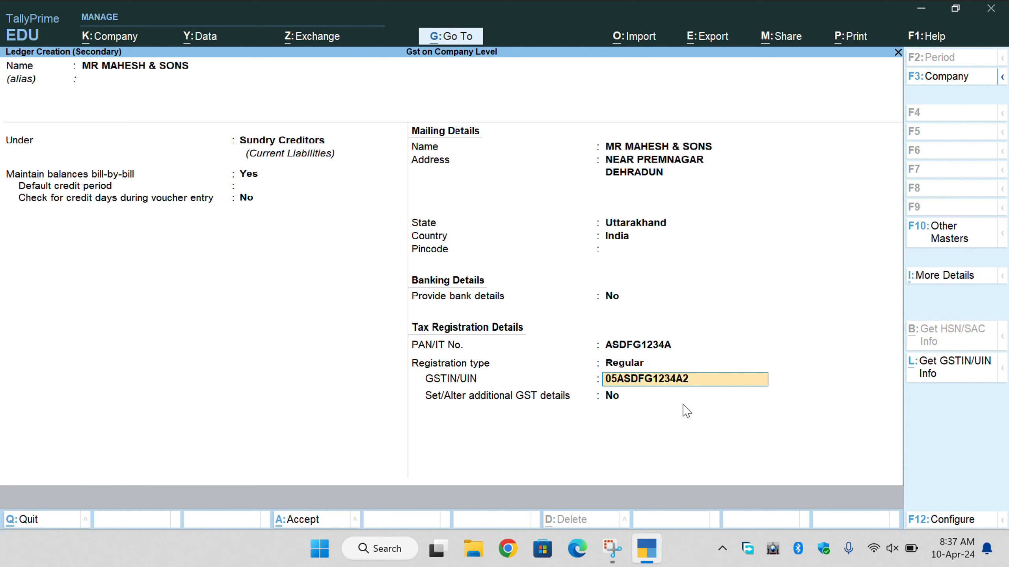
pyautogui.press('Return')
pyautogui.press('Return')
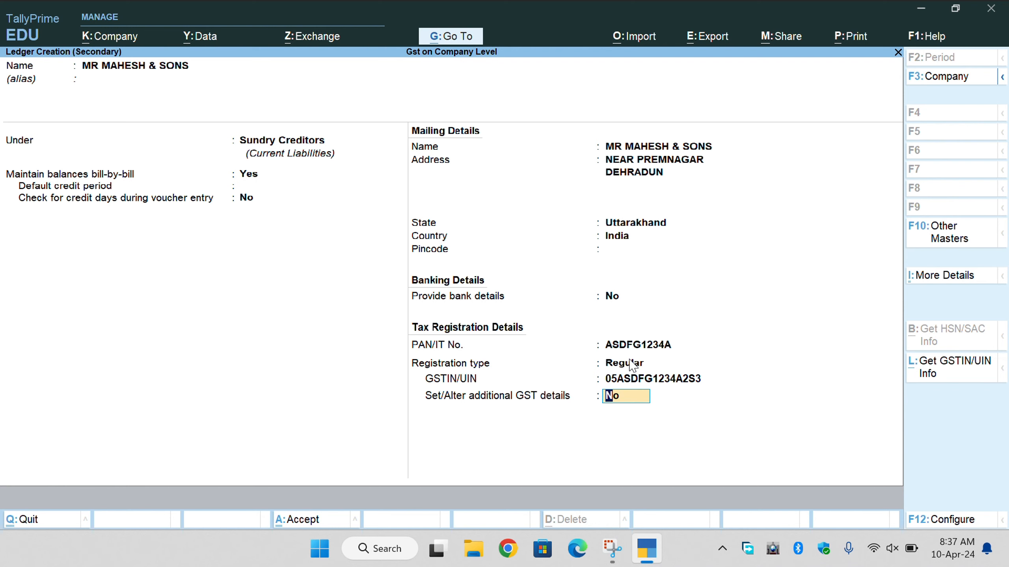
pyautogui.press('Return')
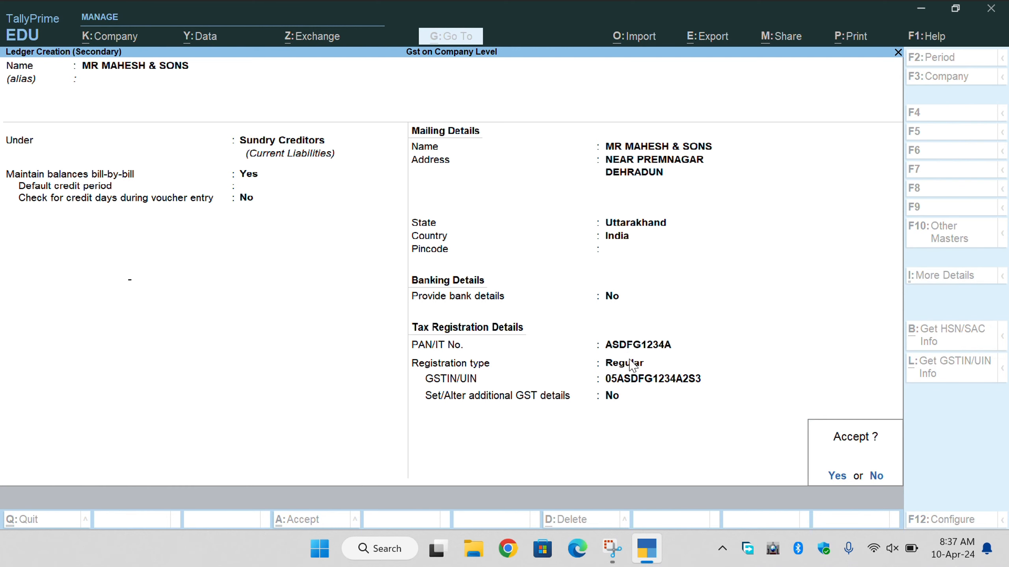
pyautogui.press('Return')
pyautogui.press('Return')
pyautogui.press('Return')
pyautogui.press('Return')
pyautogui.press('Return')
pyautogui.press('Return')
pyautogui.press('Return')
pyautogui.press('Return')
pyautogui.press('Return')
pyautogui.press('Return')
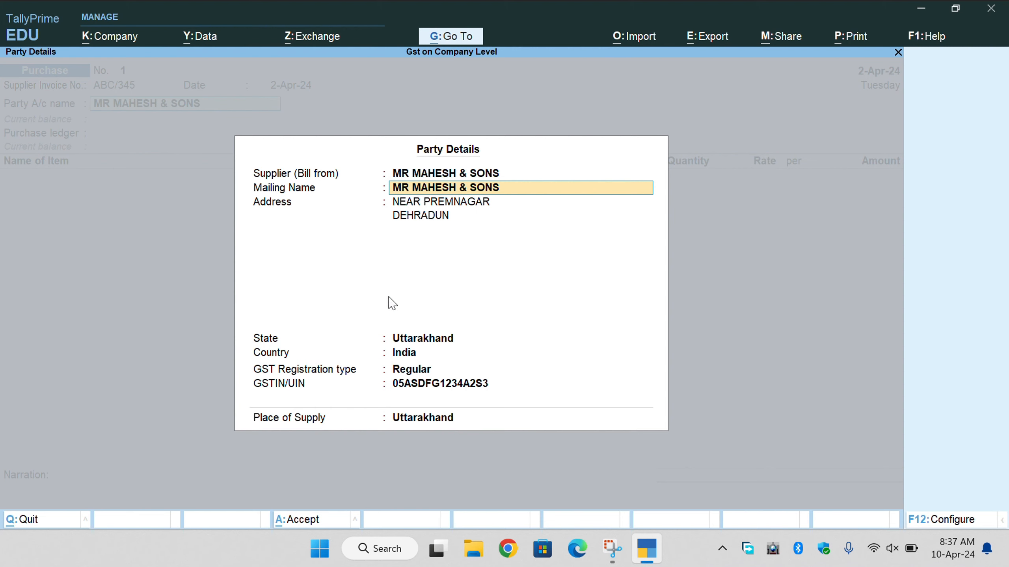
# Accept the supplier's party details through GSTIN and Place of Supply.
pyautogui.press('Return')
pyautogui.press('Return')
pyautogui.press('Return')
pyautogui.press('Return')
pyautogui.press('Return')
pyautogui.press('Return')
pyautogui.press('Return')
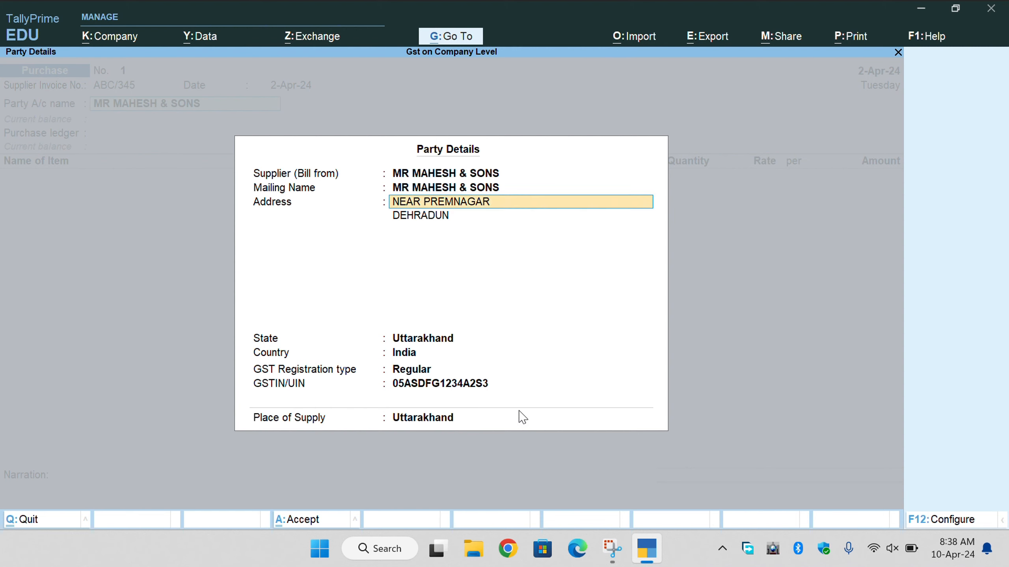
pyautogui.press('Return')
pyautogui.press('Return')
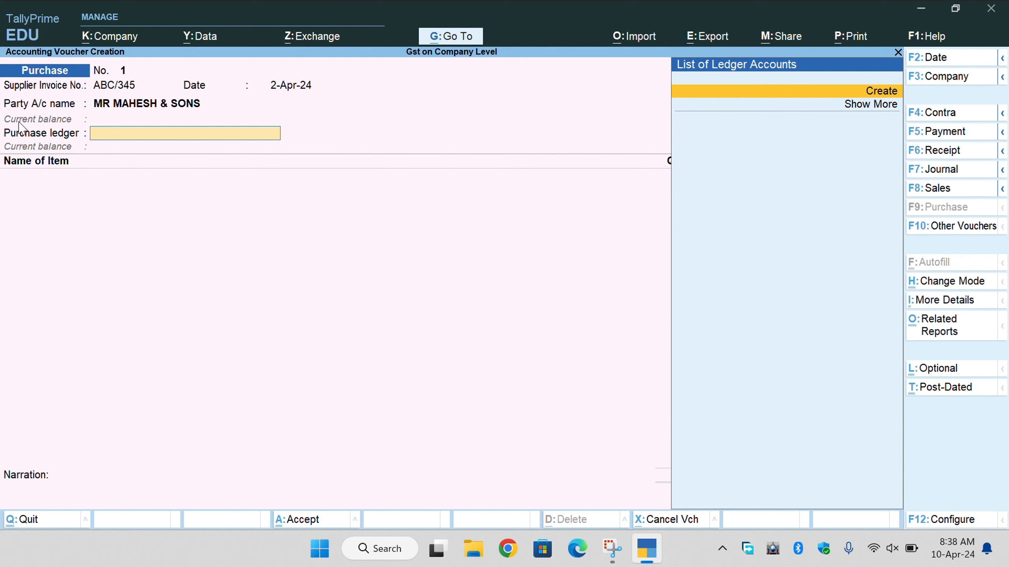
# Start a new ledger named PURCHASE under Purchase Accounts.
pyautogui.click(820, 98)
pyautogui.write('PURCHASES')
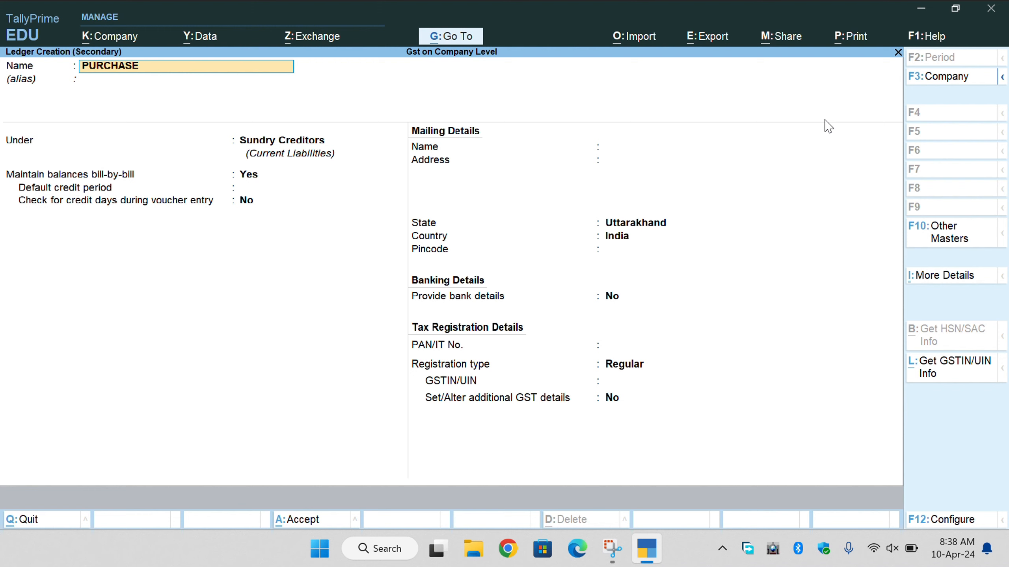
pyautogui.press('Return')
pyautogui.press('Return')
pyautogui.write('PUR')
pyautogui.press('Return')
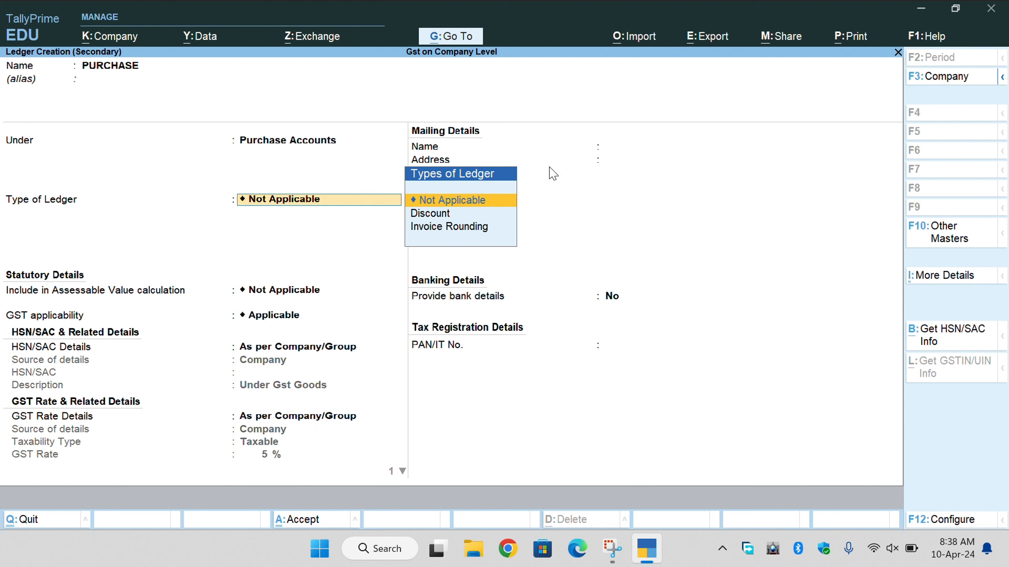
# Keep Type of Ledger and Include in Assessable Value as Not Applicable, reverting a brief GST choice.
pyautogui.press('Return')
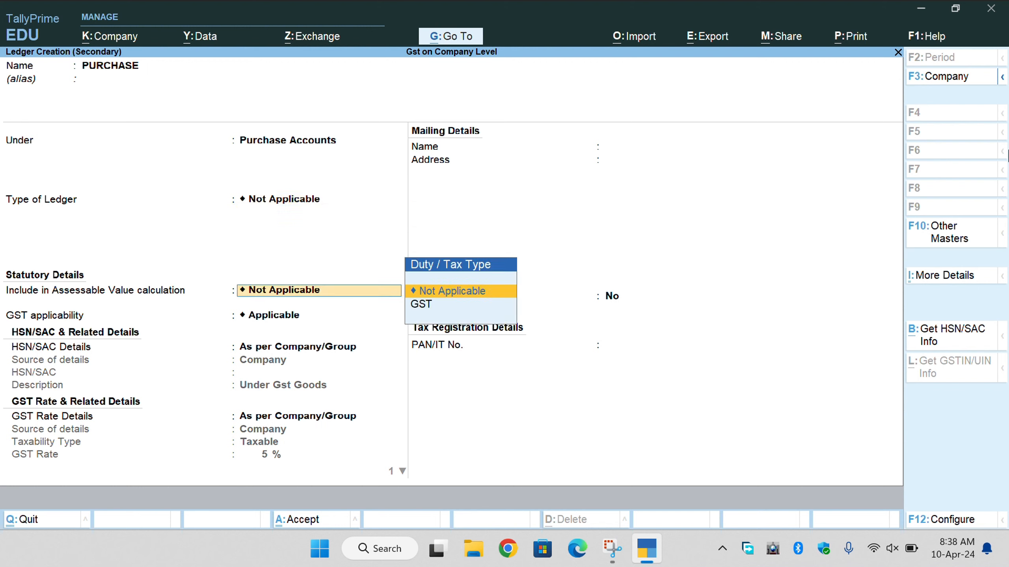
pyautogui.press('Return')
pyautogui.press('BackSpace')
pyautogui.press('Down')
pyautogui.press('Return')
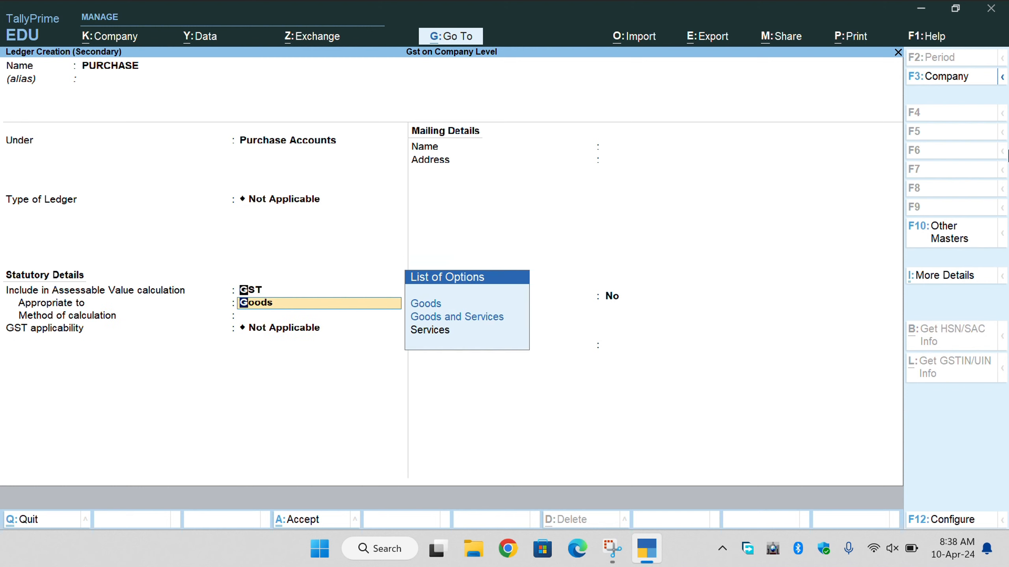
pyautogui.press('BackSpace')
pyautogui.press('Up')
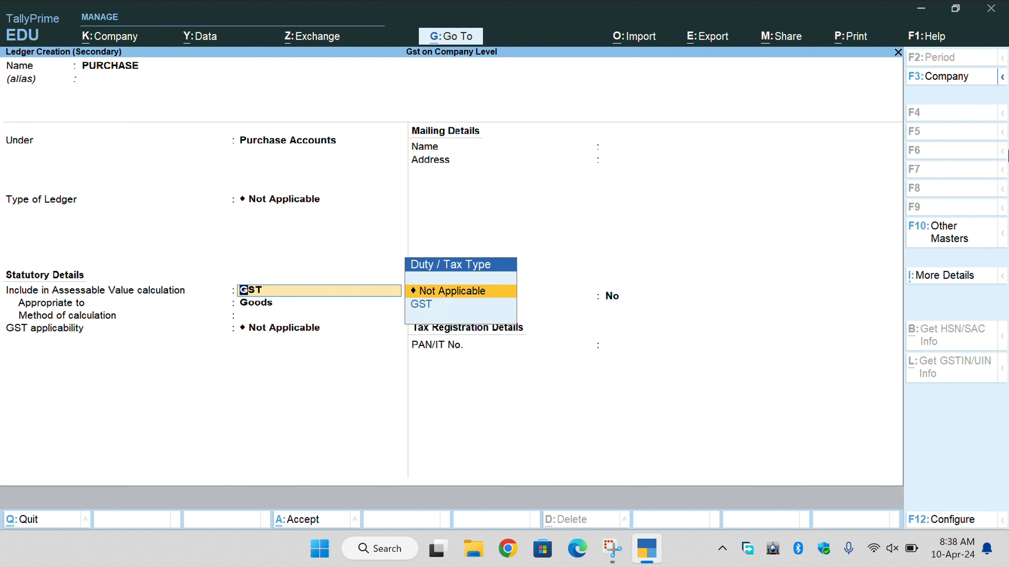
pyautogui.press('Return')
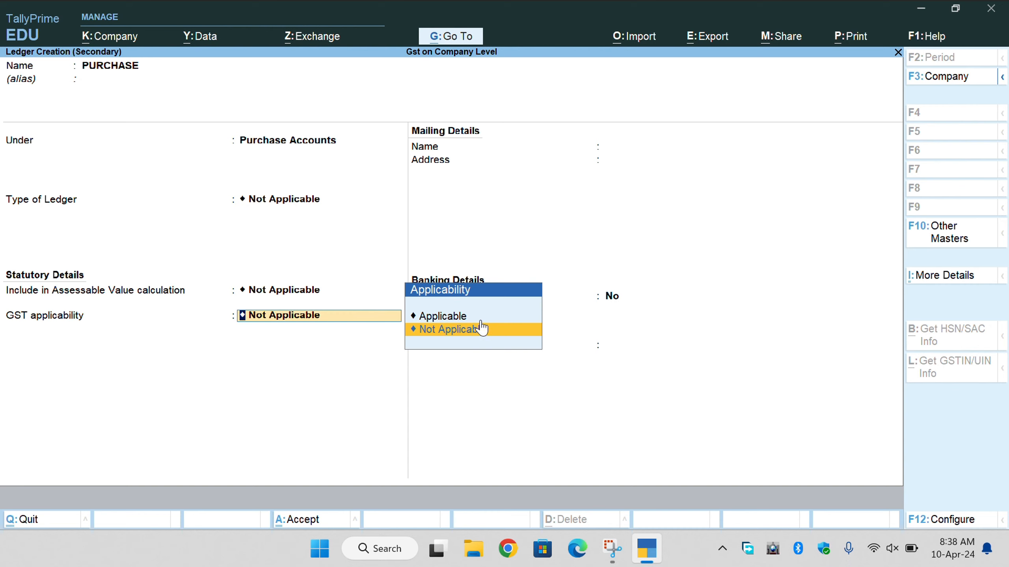
pyautogui.press('Up')
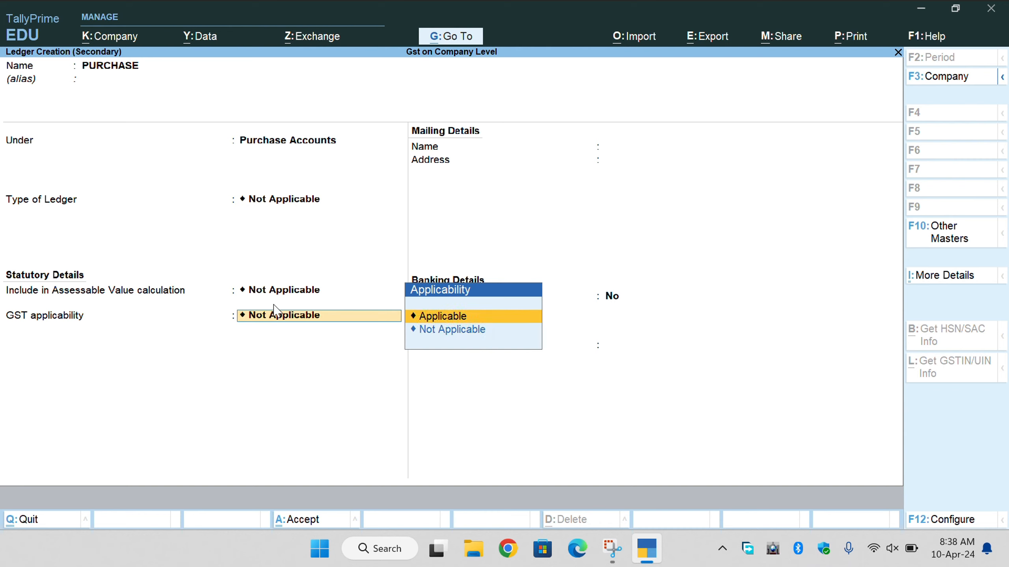
# Make PURCHASE GST applicable with HSN and rate as per Company/Group, supply type Goods, and save it.
pyautogui.moveTo(437, 551)
pyautogui.press('Return')
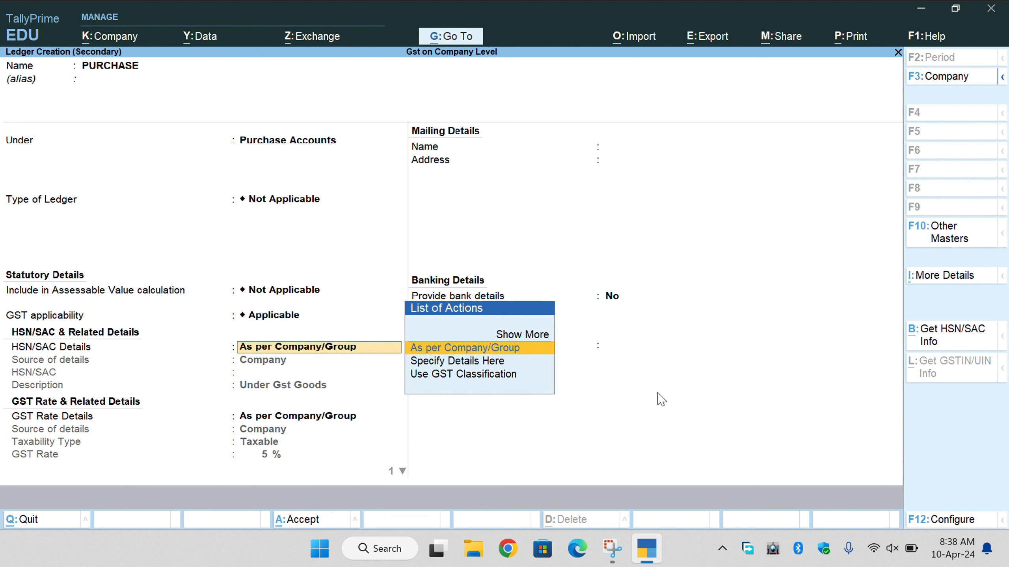
pyautogui.press('Down')
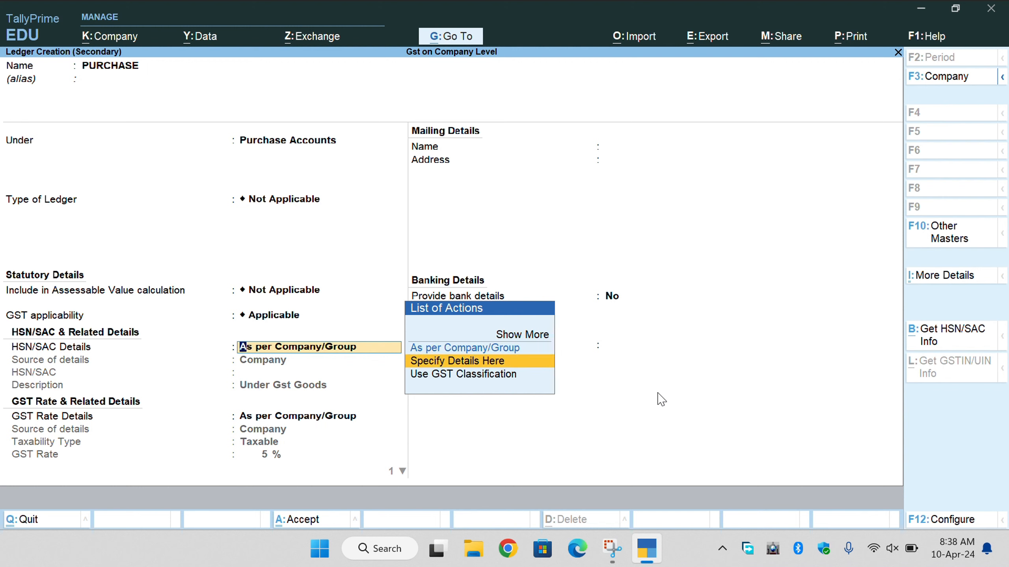
pyautogui.press('Down')
pyautogui.press('Up')
pyautogui.press('Up')
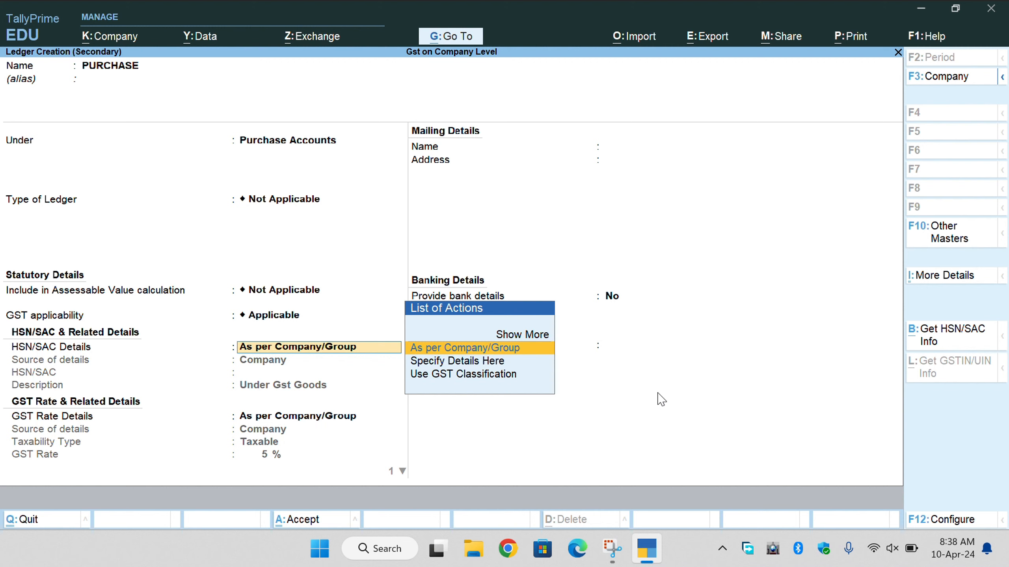
pyautogui.press('Down')
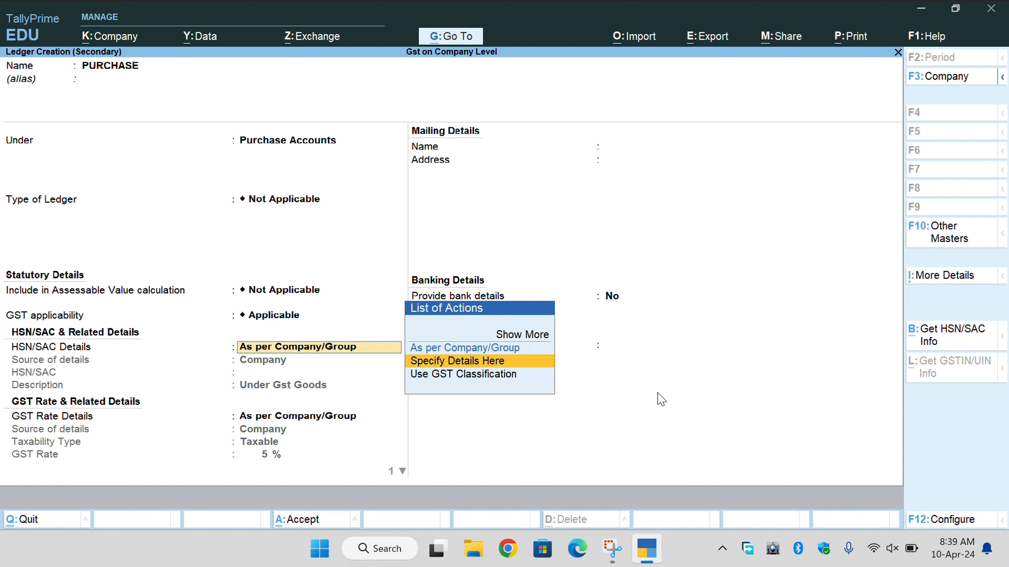
pyautogui.press('Up')
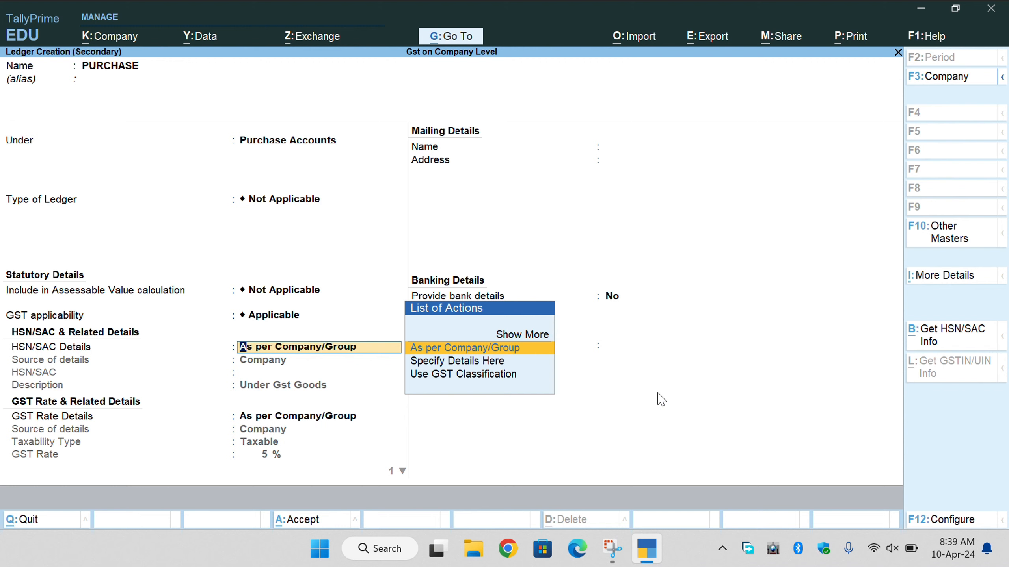
pyautogui.press('Return')
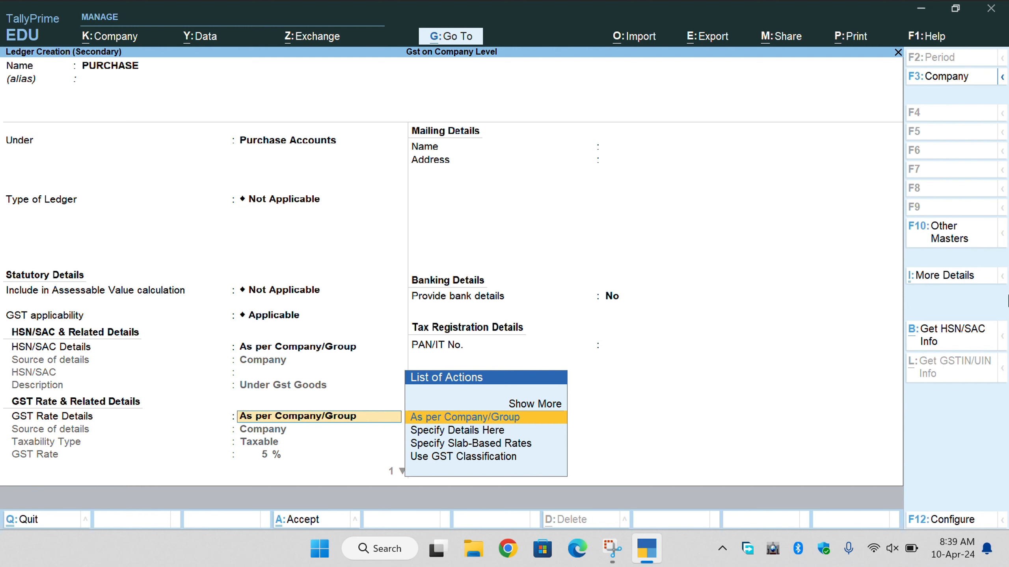
pyautogui.press('Return')
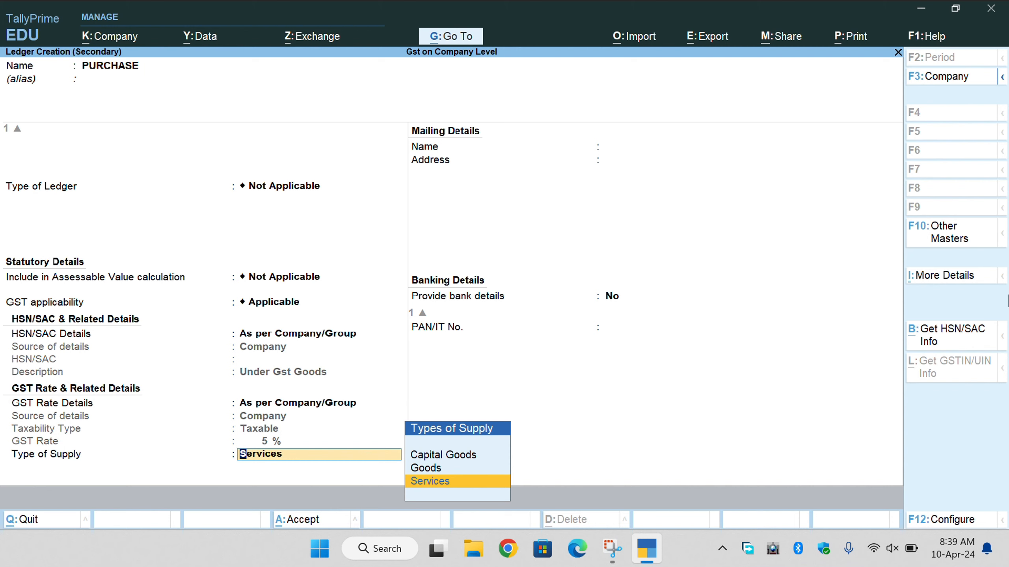
pyautogui.press('Up')
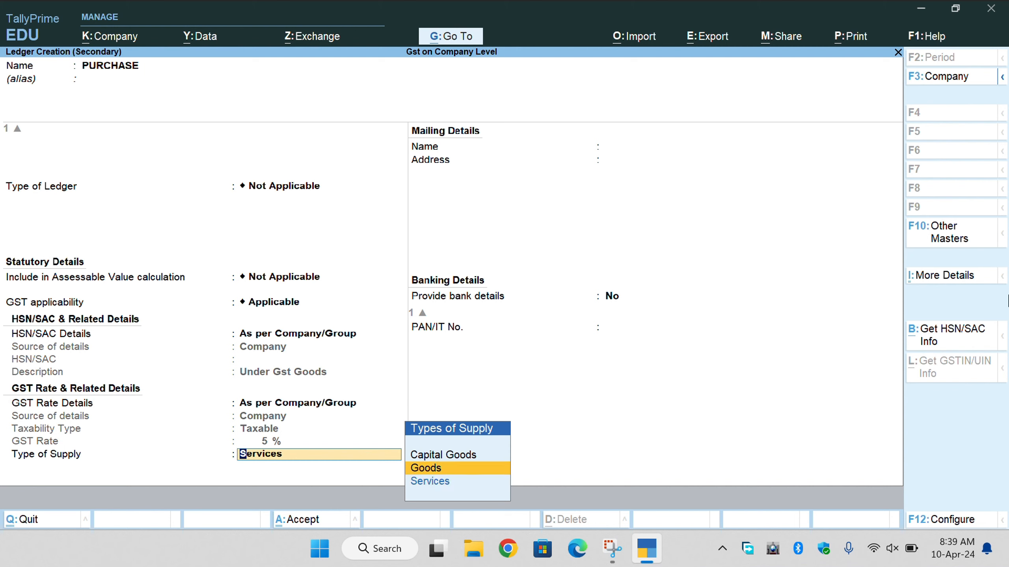
pyautogui.press('Return')
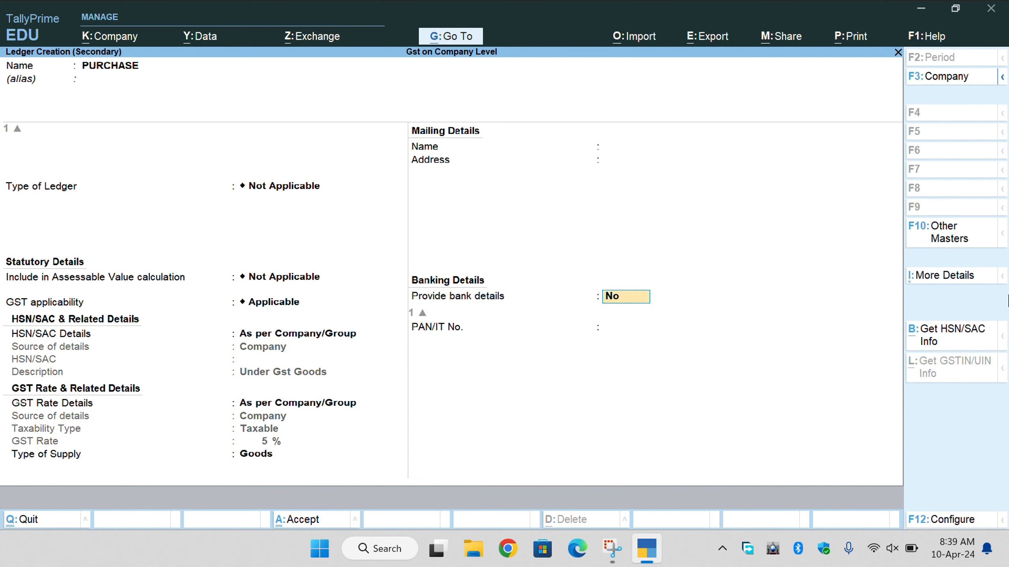
pyautogui.press('Return')
pyautogui.press('Return')
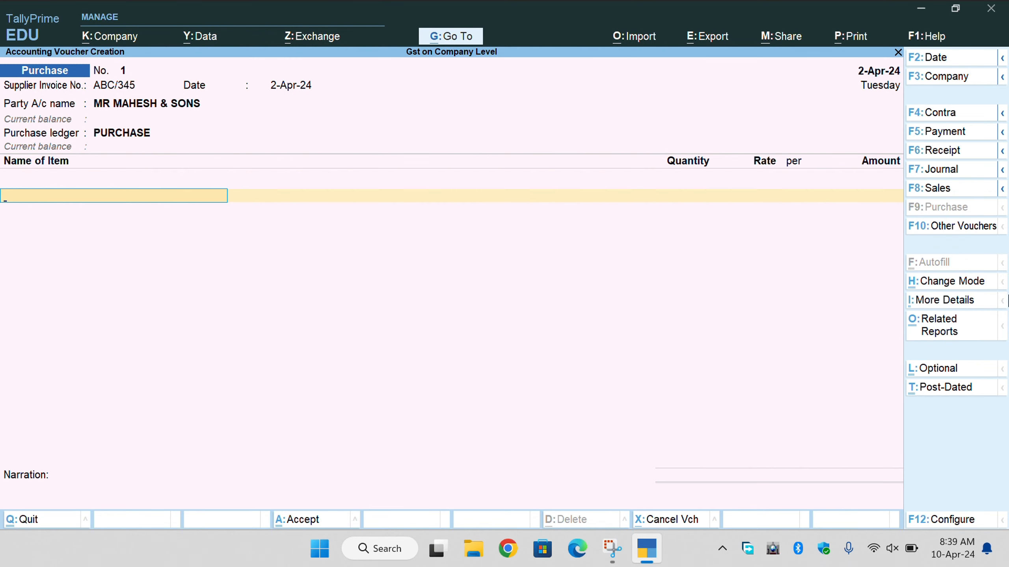
# Start a new stock item named T-SHIRTS from the voucher's item list.
pyautogui.press('space')
pyautogui.press('Up')
pyautogui.press('Down')
pyautogui.press('Up')
pyautogui.press('Return')
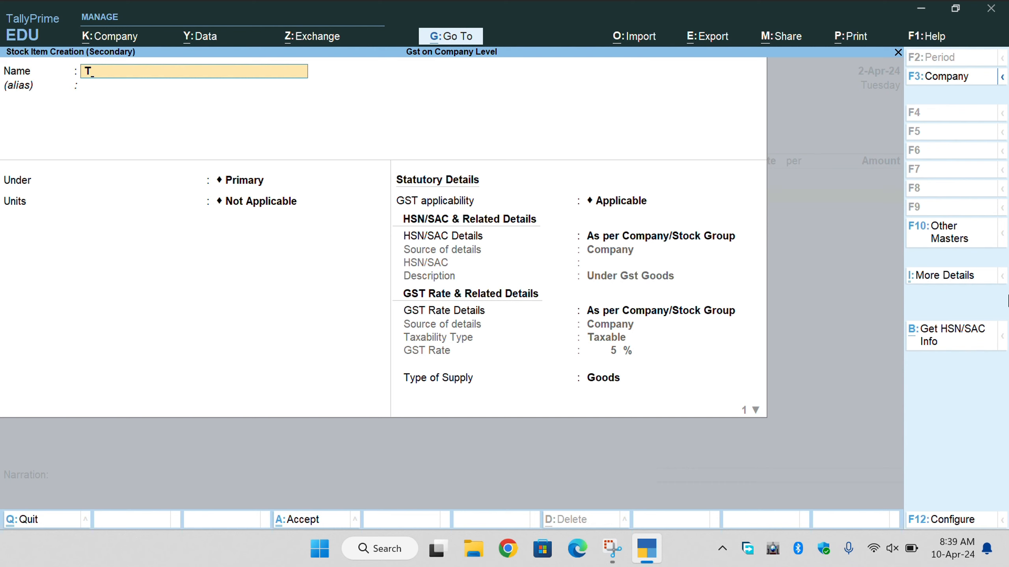
pyautogui.write('T-H')
pyautogui.press('BackSpace')
pyautogui.write('SH')
pyautogui.press('Return')
pyautogui.press('Return')
# Keep the item under Primary and create the unit PCS (PIECES) for it.
pyautogui.press('Return')
pyautogui.press('Up')
pyautogui.press('Return')
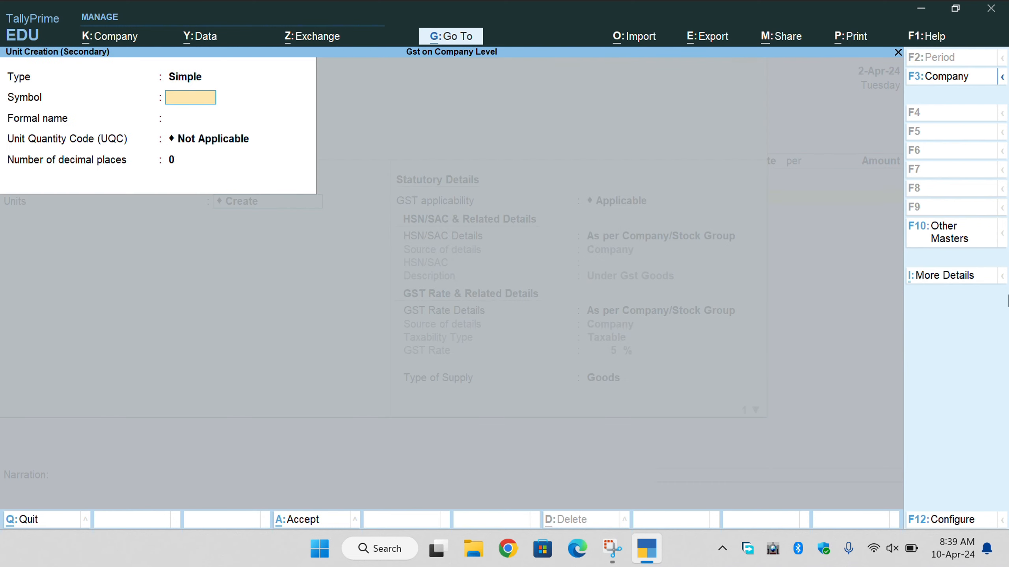
pyautogui.write('PCS')
pyautogui.press('Return')
pyautogui.write('P')
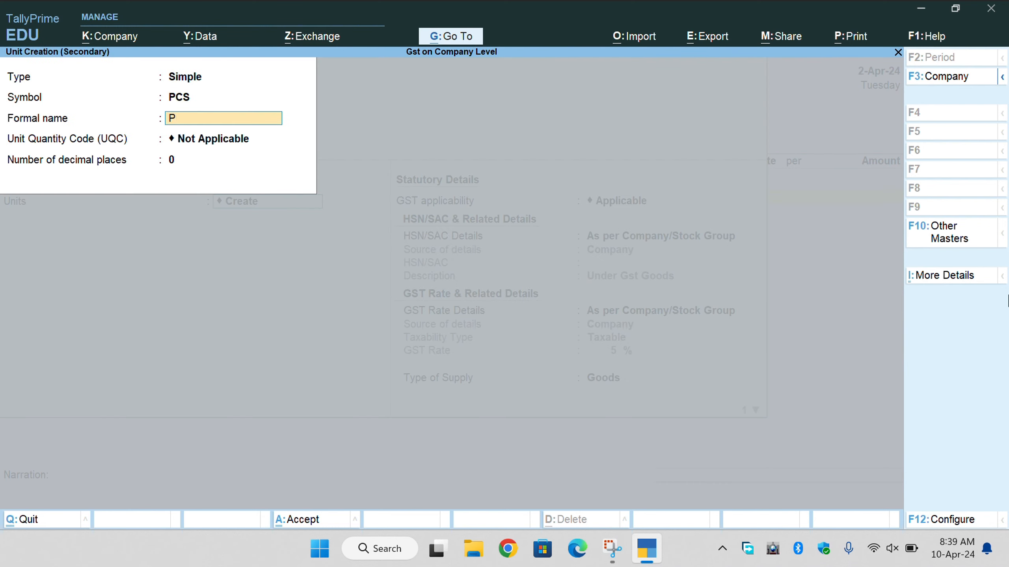
pyautogui.write('IECES')
pyautogui.press('Return')
pyautogui.press('Return')
pyautogui.press('Return')
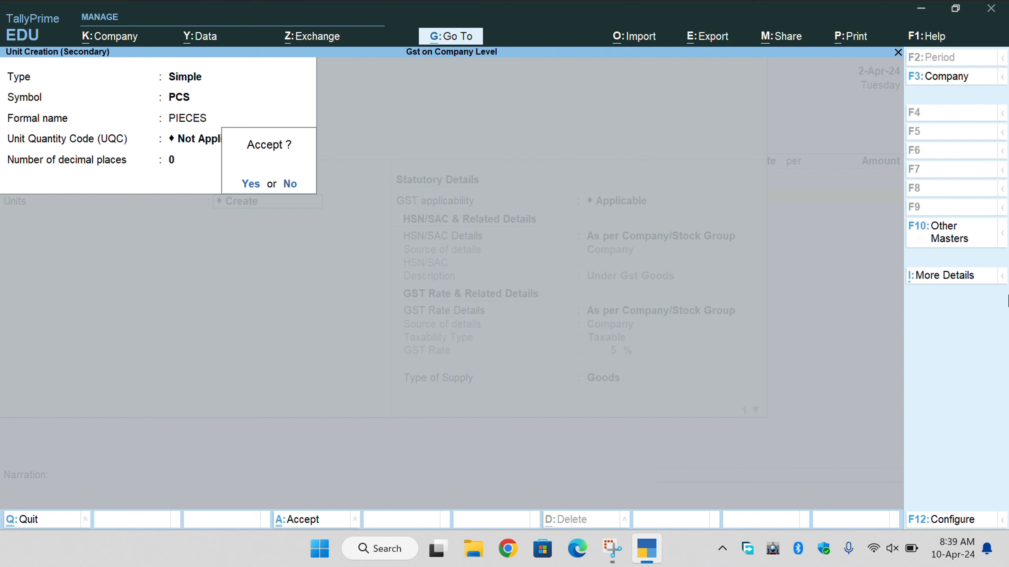
pyautogui.press('Return')
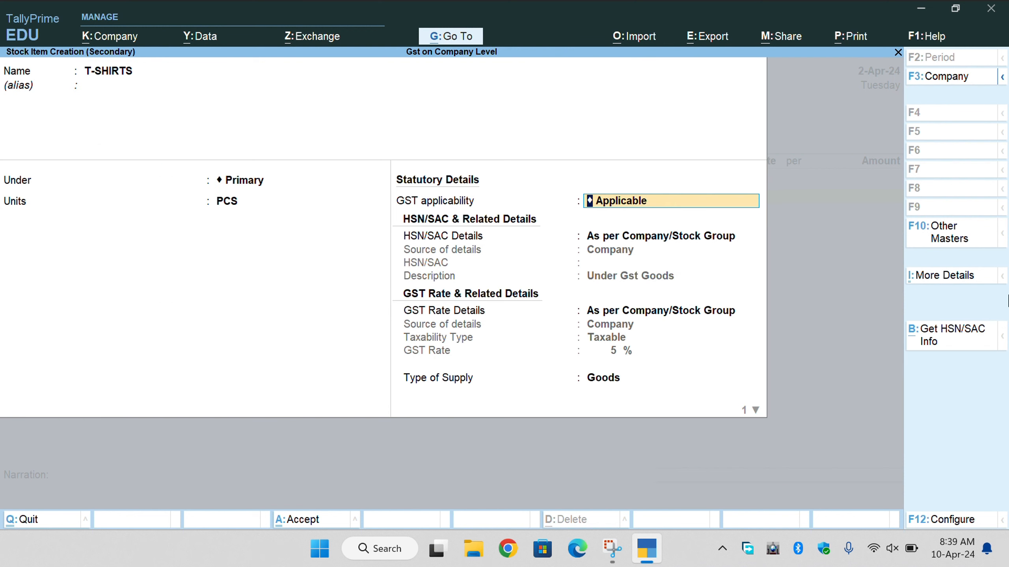
# Set HSN and rate as per Company/Stock Group, Goods supply at 5% GST, and save the item.
pyautogui.press('Return')
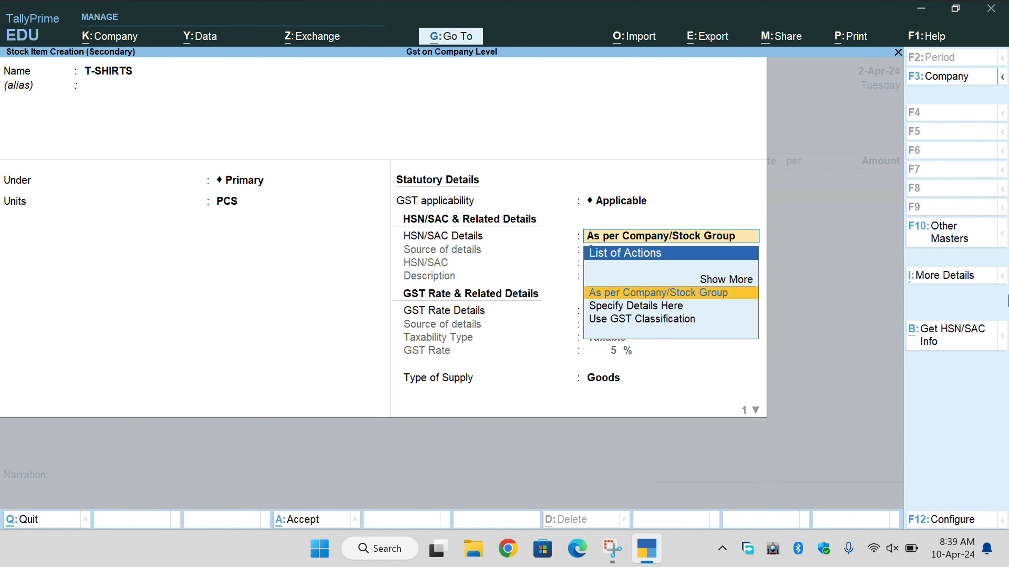
pyautogui.press('Return')
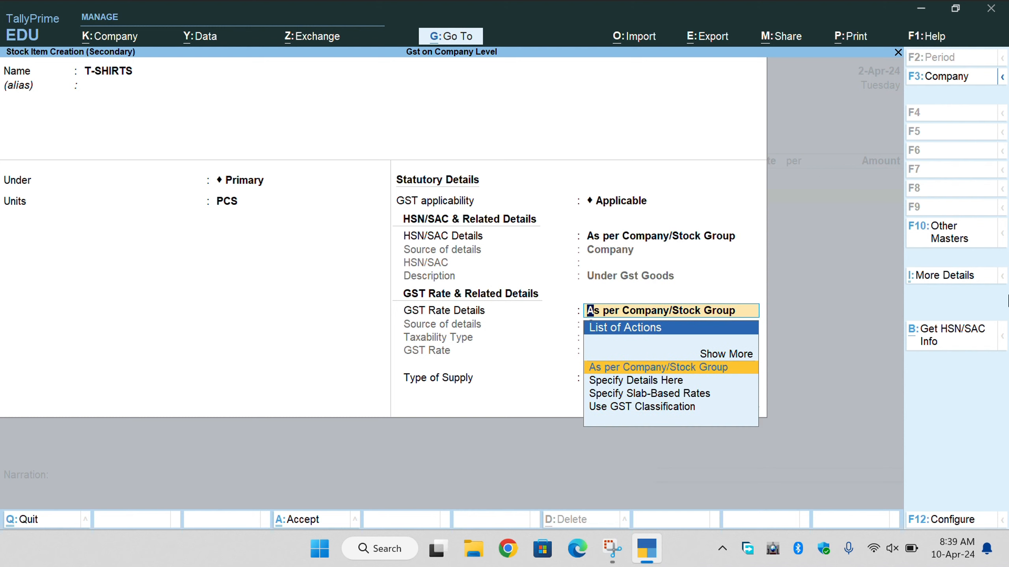
pyautogui.press('Return')
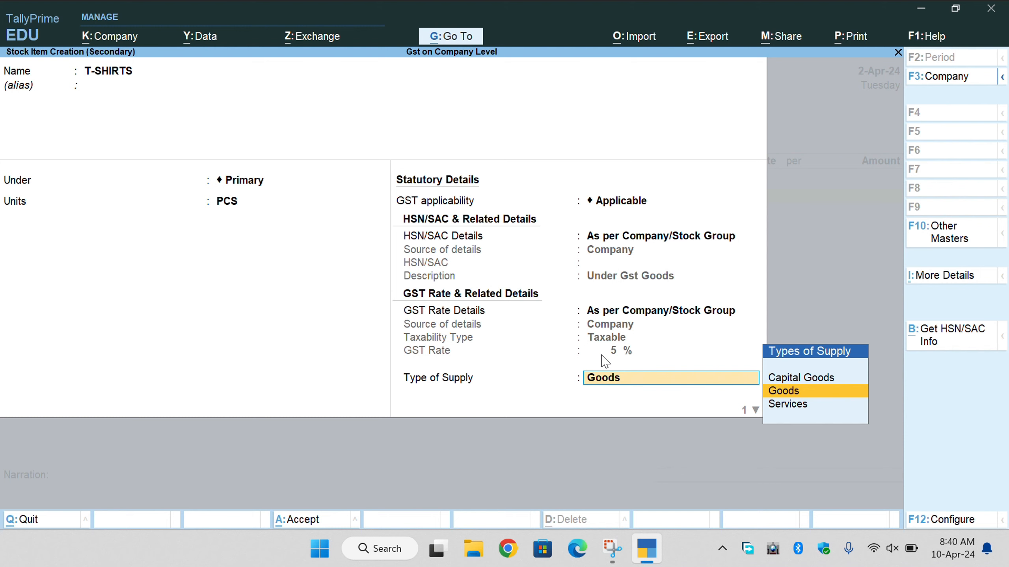
pyautogui.press('Return')
pyautogui.write('5')
pyautogui.press('Return')
pyautogui.press('Return')
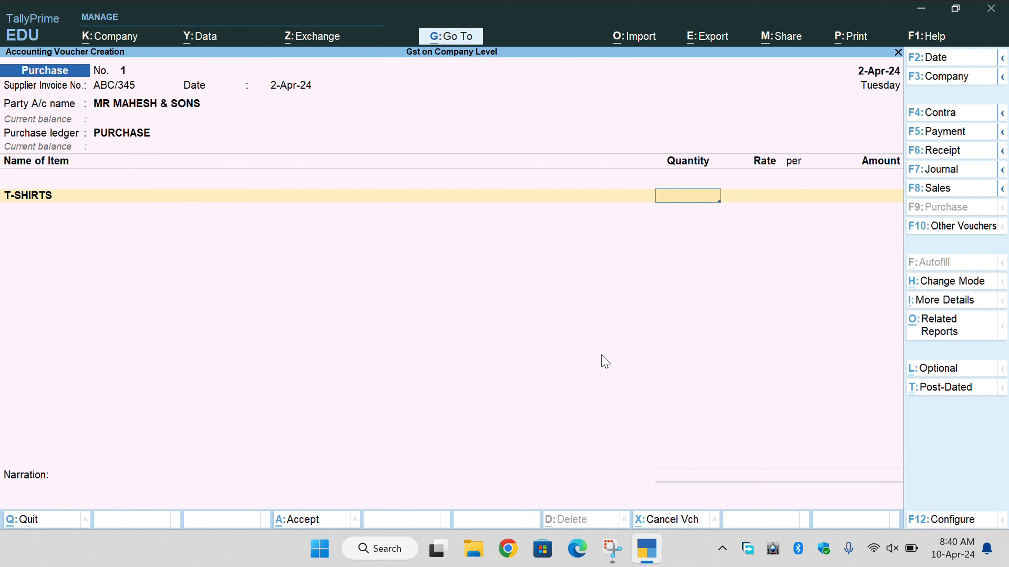
# Enter 50 T-SHIRTS at a rate of 500 on the first line.
pyautogui.write('50')
pyautogui.press('Return')
pyautogui.write('500')
pyautogui.press('Return')
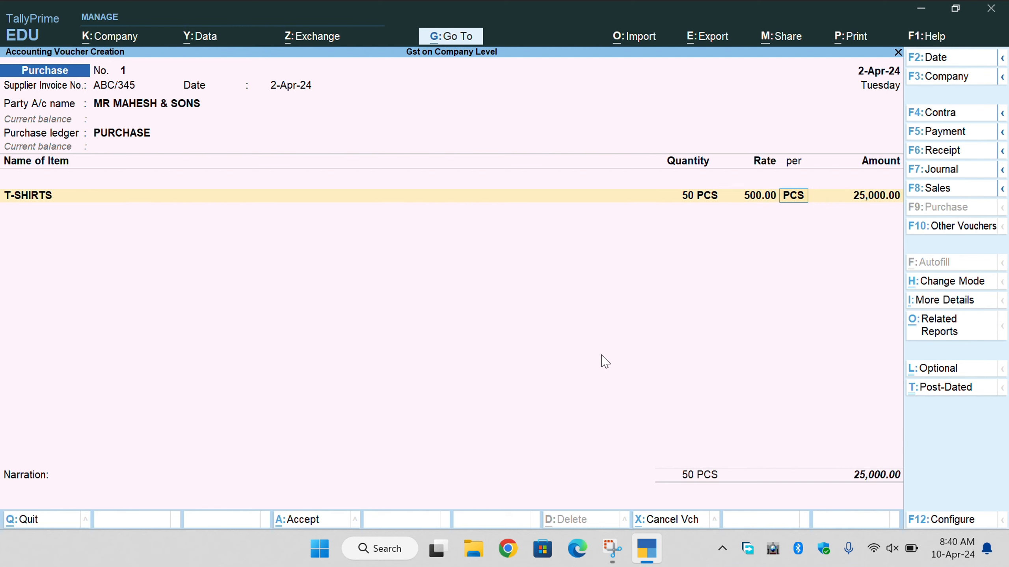
pyautogui.press('Return')
pyautogui.press('Return')
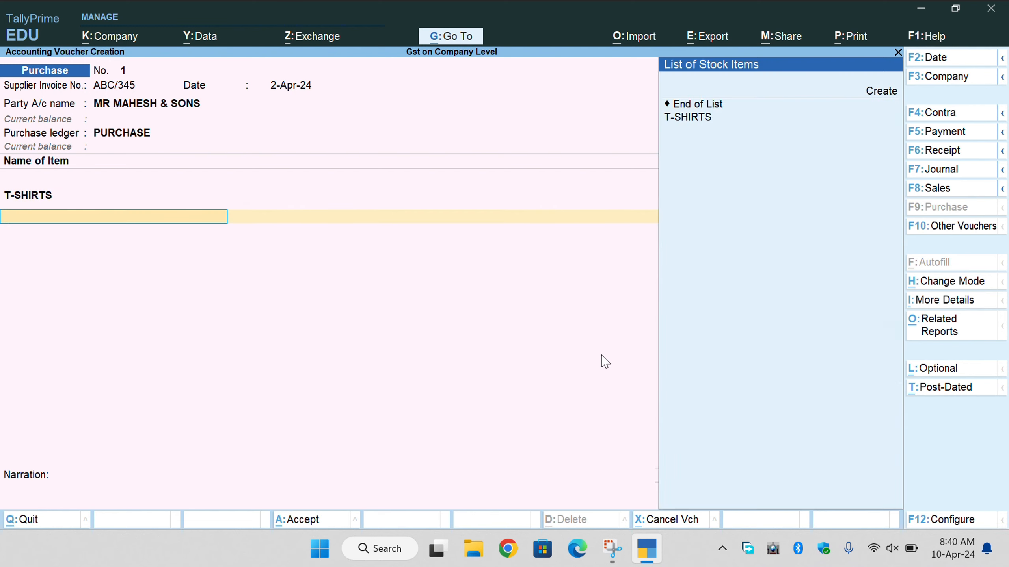
# Create stock item JEANS under Primary in PCS with default GST details.
pyautogui.press('Up')
pyautogui.press('Up')
pyautogui.press('Return')
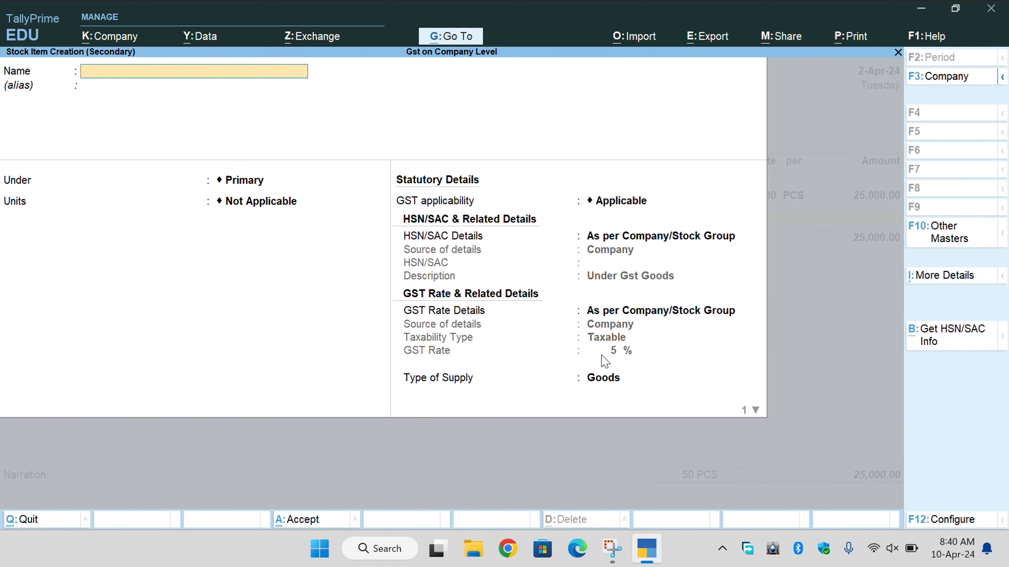
pyautogui.write('JEANS')
pyautogui.press('Return')
pyautogui.press('Return')
pyautogui.press('Down')
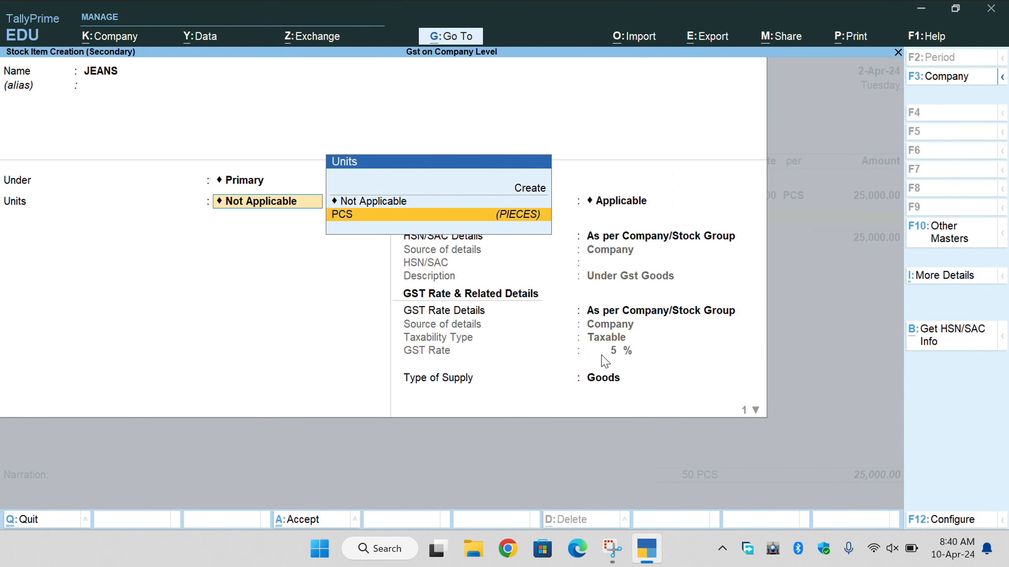
pyautogui.press('Return')
pyautogui.press('Return')
pyautogui.press('Return')
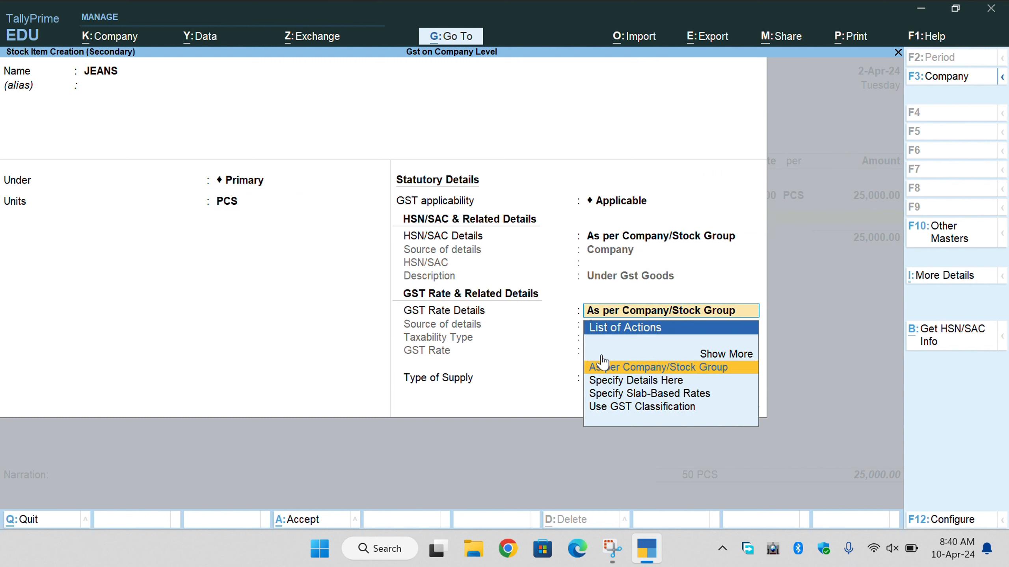
pyautogui.press('Return')
pyautogui.press('Return')
pyautogui.press('Return')
# Enter 50 JEANS at a rate of 700 per PCS.
pyautogui.press('Return')
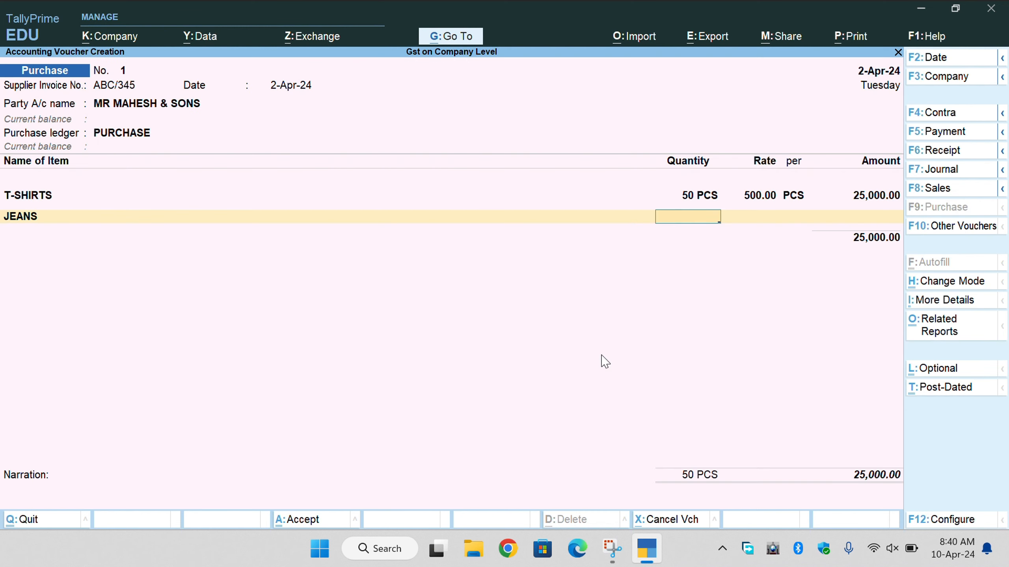
pyautogui.write('50')
pyautogui.press('Return')
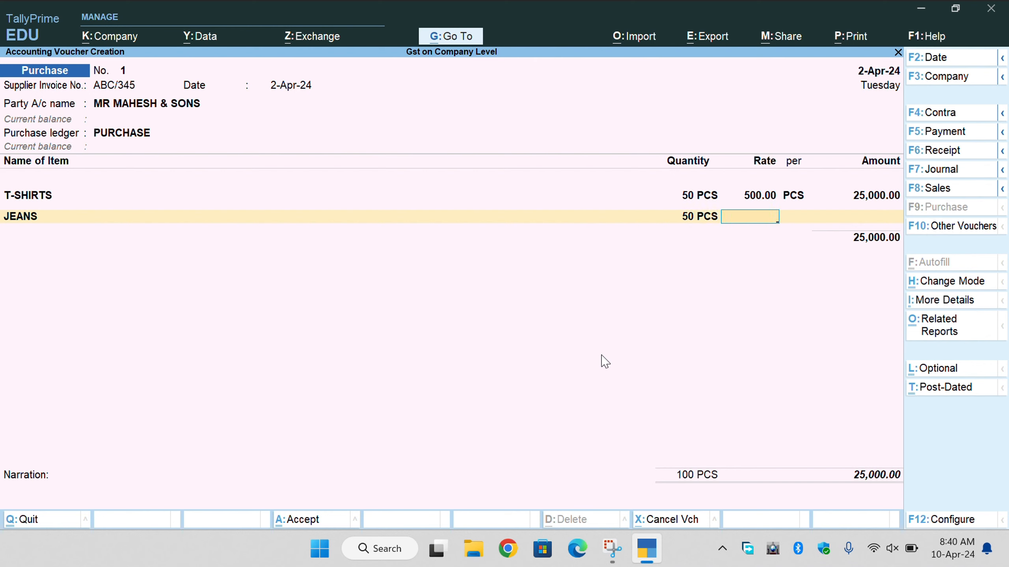
pyautogui.write('700')
pyautogui.press('Return')
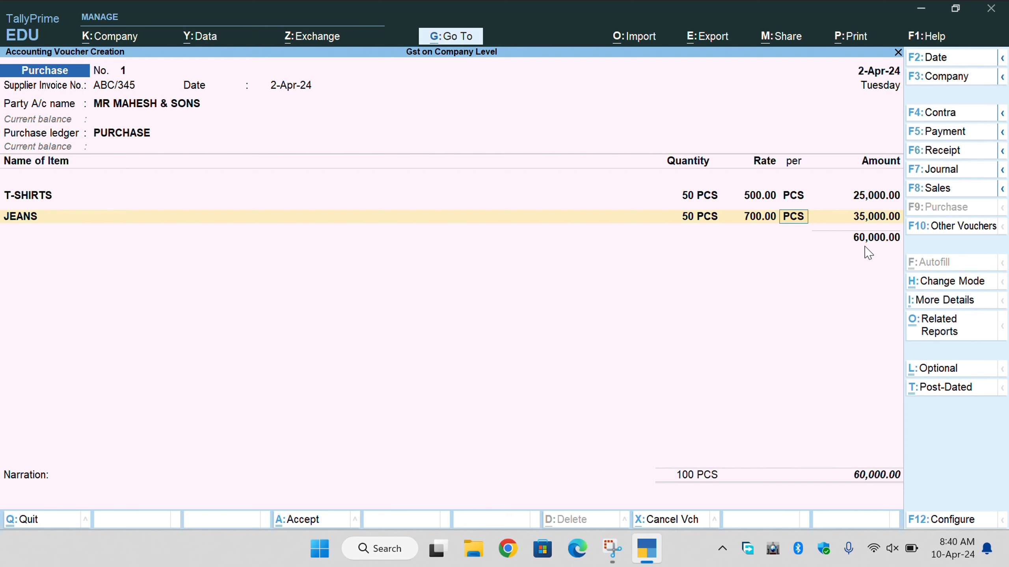
pyautogui.press('Return')
pyautogui.press('Return')
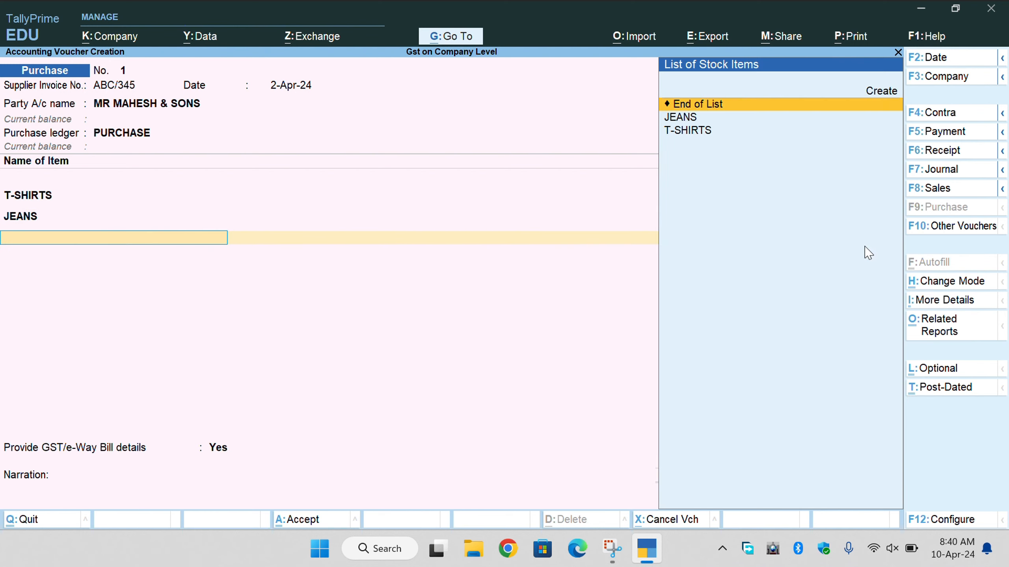
# End the stock item lines after JEANS and move to the ledger rows of the purchase voucher.
pyautogui.press('Down')
pyautogui.press('Down')
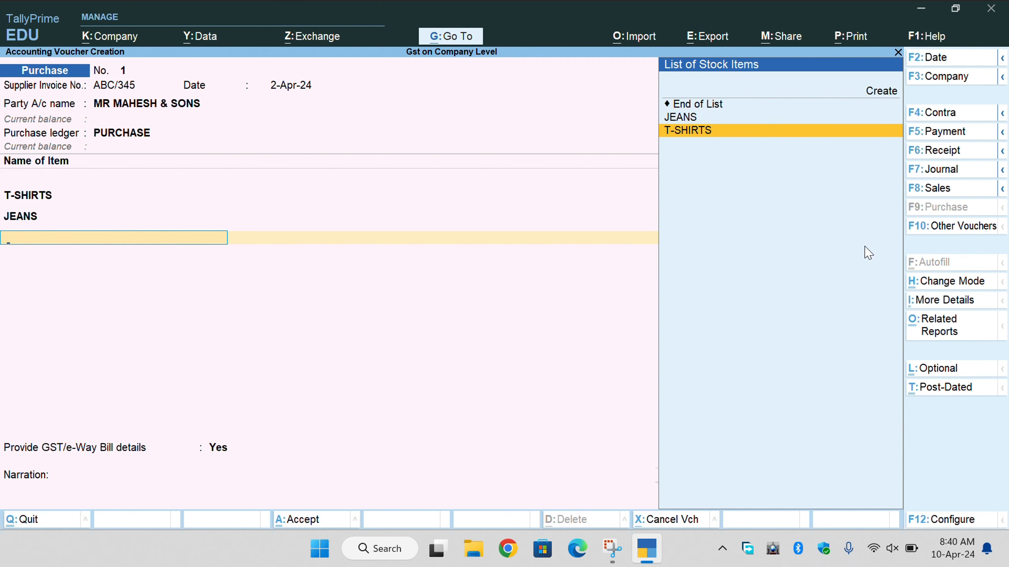
pyautogui.press('Up')
pyautogui.press('Up')
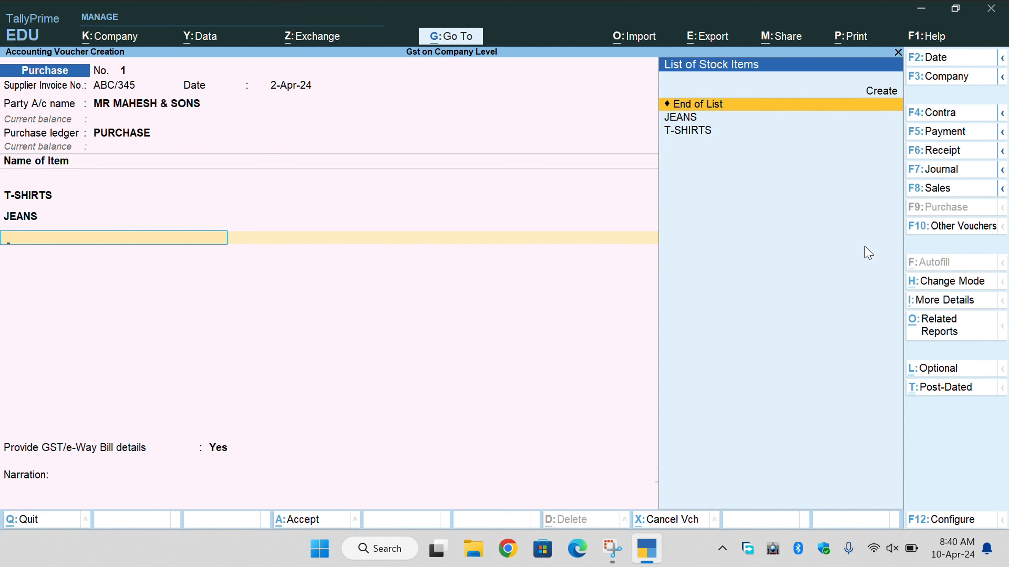
pyautogui.press('Return')
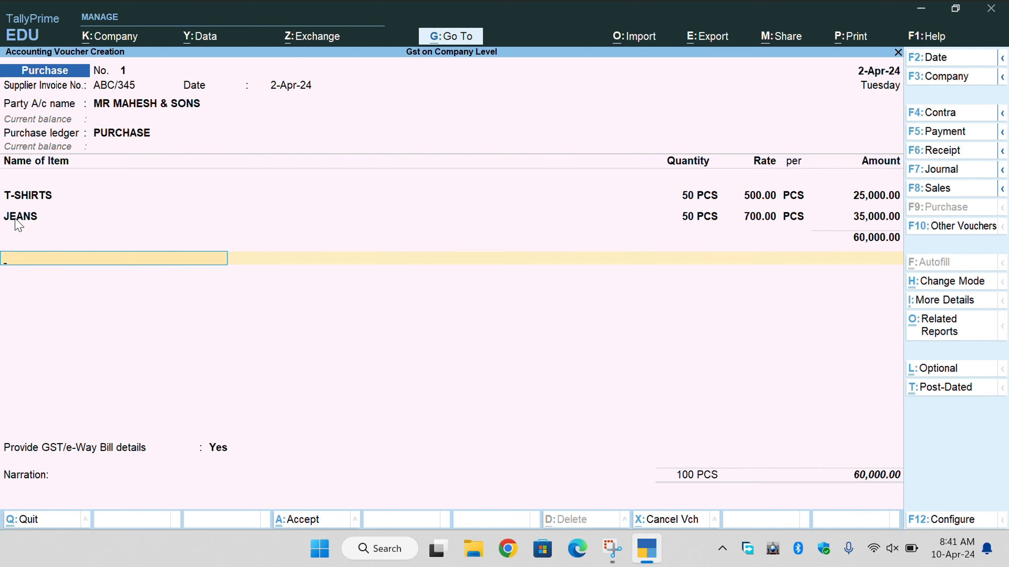
pyautogui.press('BackSpace')
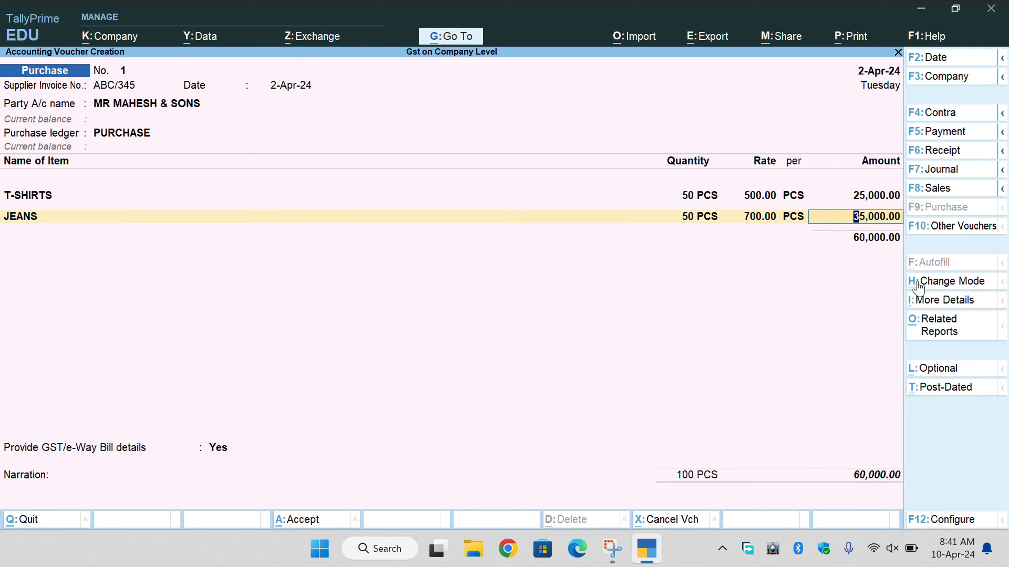
pyautogui.press('Return')
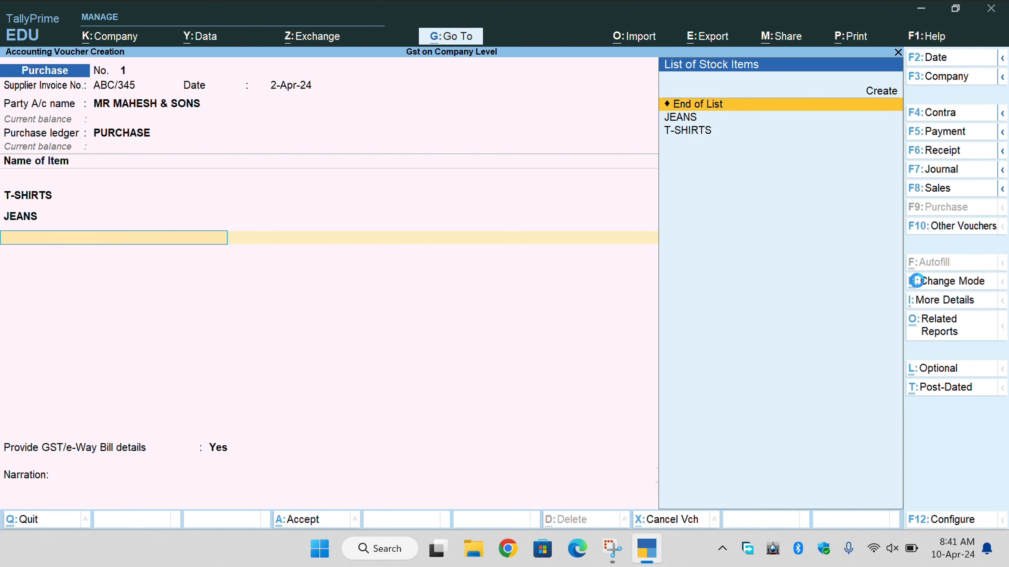
pyautogui.press('Return')
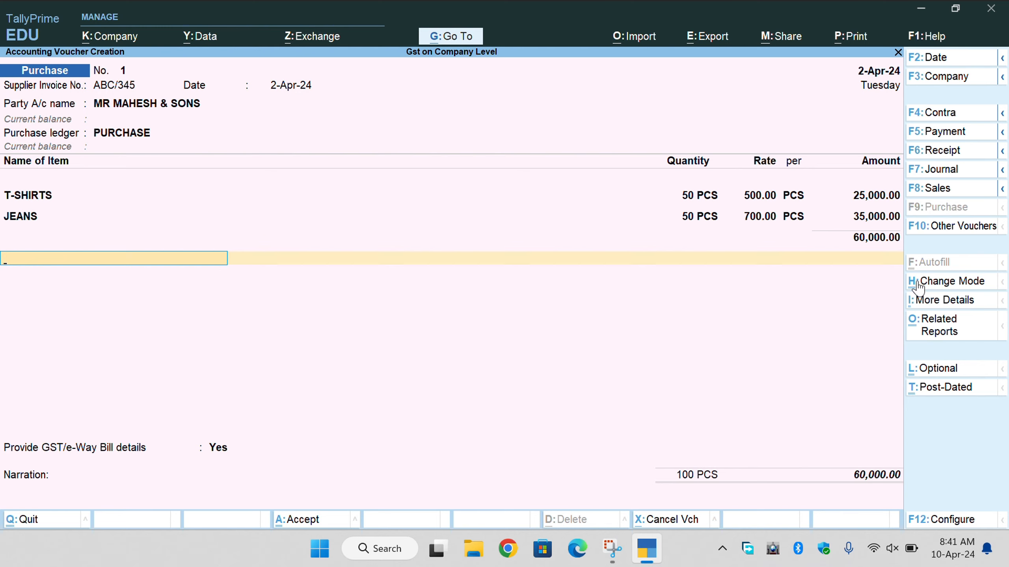
# Choose Create in the List of Ledger Accounts to start a new tax ledger.
pyautogui.press('space')
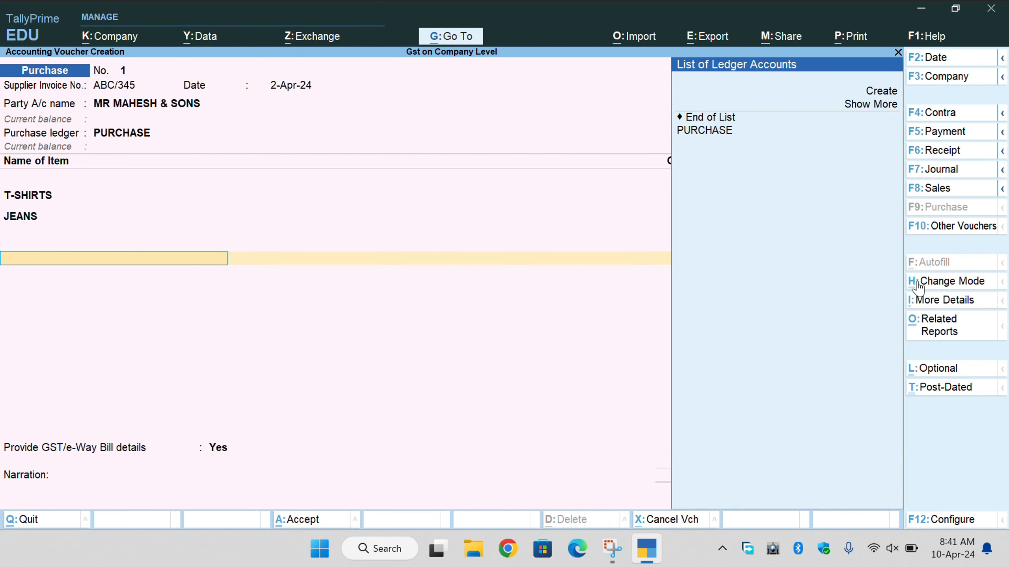
pyautogui.press('Down')
pyautogui.press('Down')
pyautogui.press('Down')
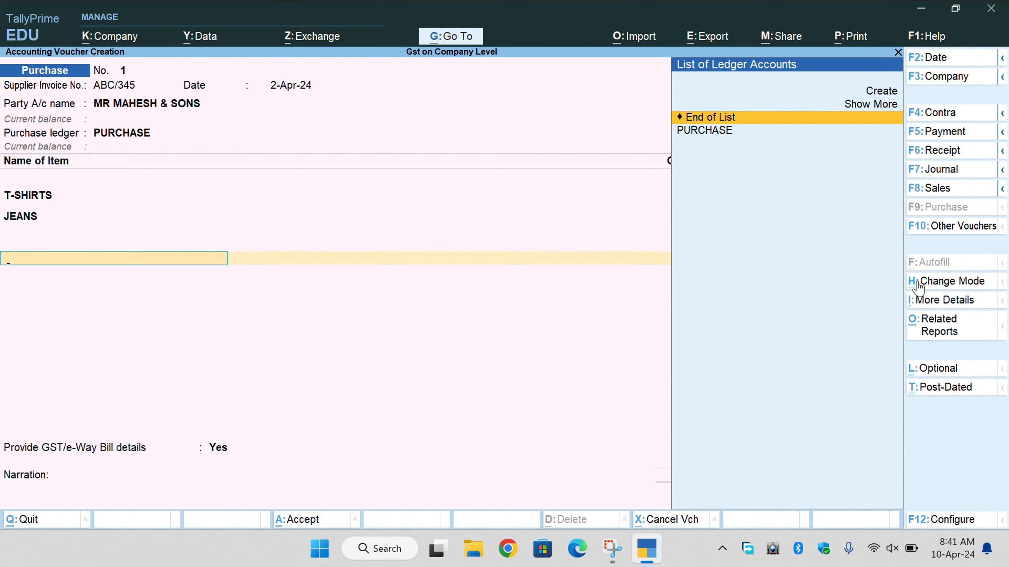
pyautogui.press('Up')
pyautogui.press('Up')
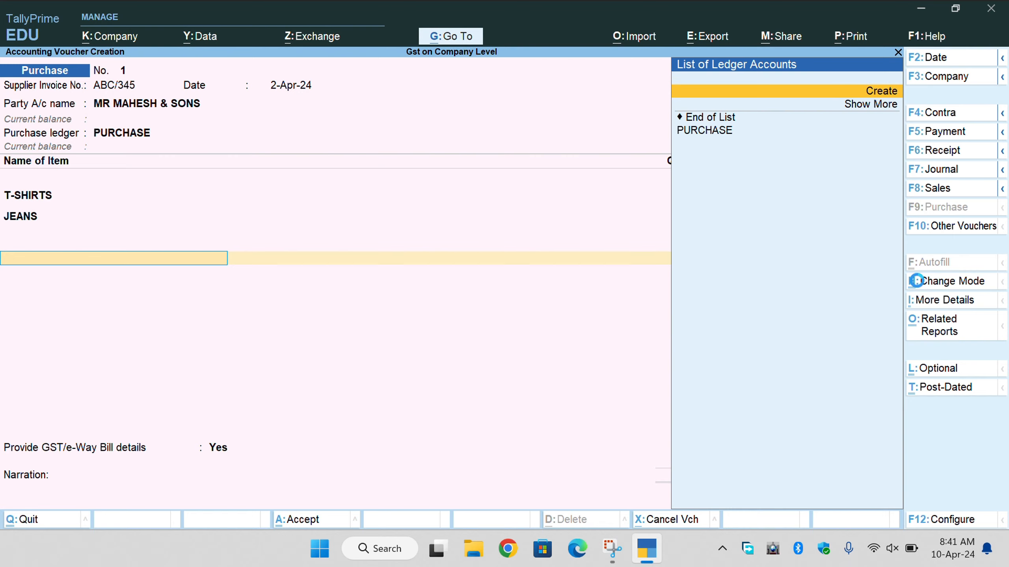
pyautogui.press('Return')
# Create the IGST ledger under Duties & Taxes with GST duty type and IGST tax type.
pyautogui.write('I')
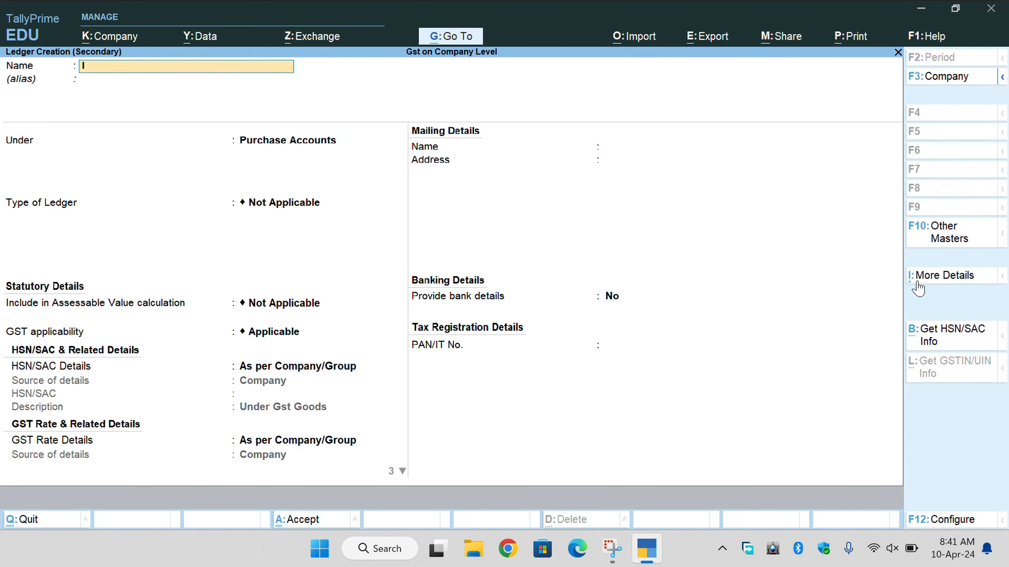
pyautogui.write('GST')
pyautogui.press('Return')
pyautogui.write('D')
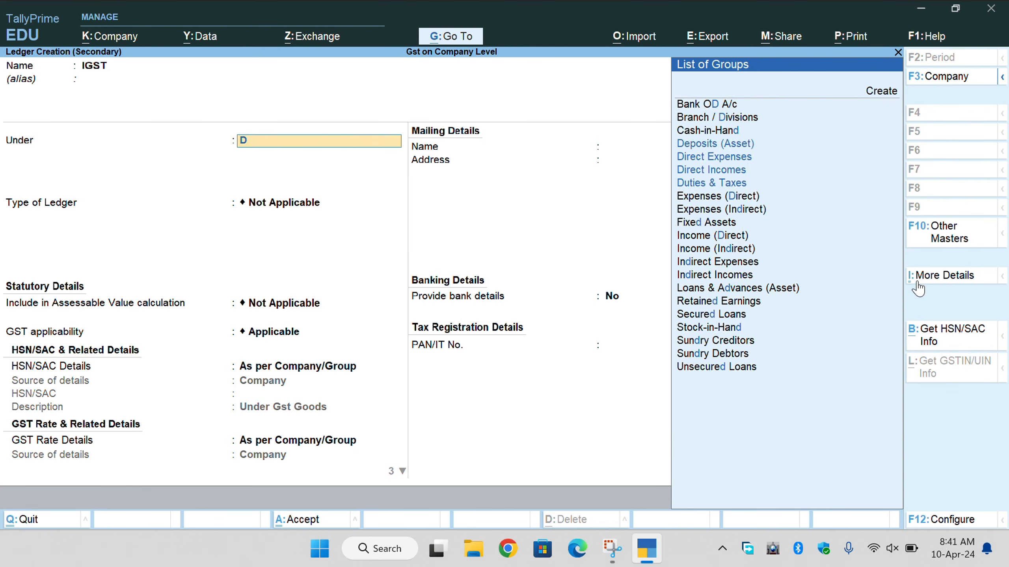
pyautogui.write('U')
pyautogui.press('Return')
pyautogui.press('Up')
pyautogui.press('Return')
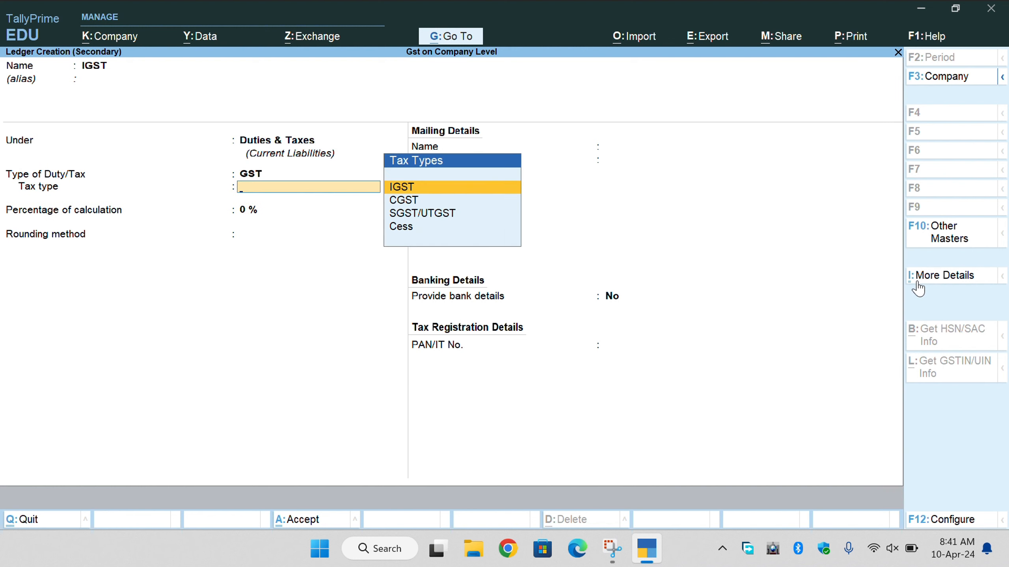
pyautogui.press('Return')
pyautogui.press('Return')
pyautogui.press('Return')
pyautogui.press('Return')
pyautogui.press('Return')
pyautogui.press('BackSpace')
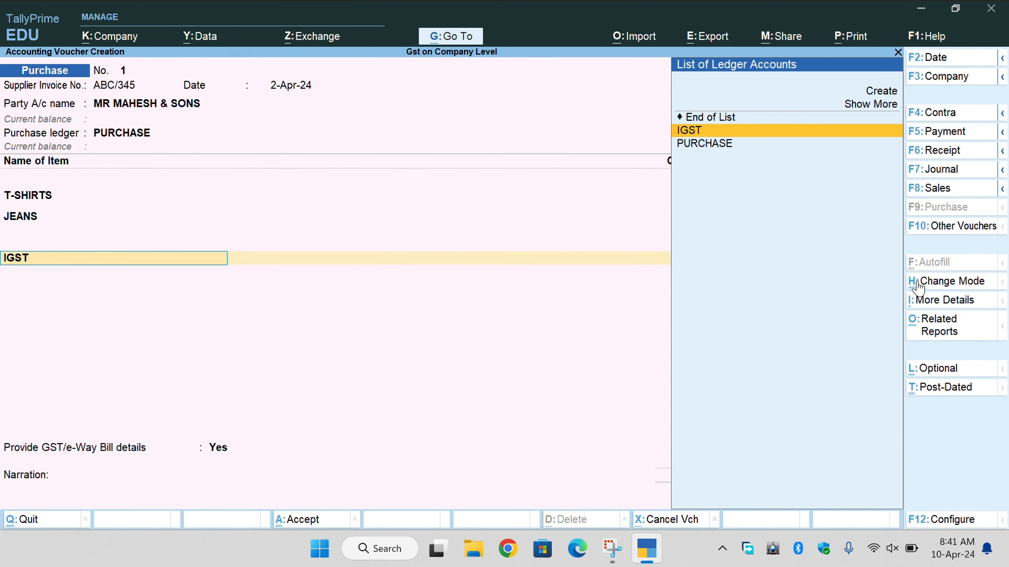
pyautogui.press('Return')
pyautogui.press('BackSpace')
# Create the CGST ledger under Duties & Taxes with GST duty type and CGST tax type.
pyautogui.press('Up')
pyautogui.press('Up')
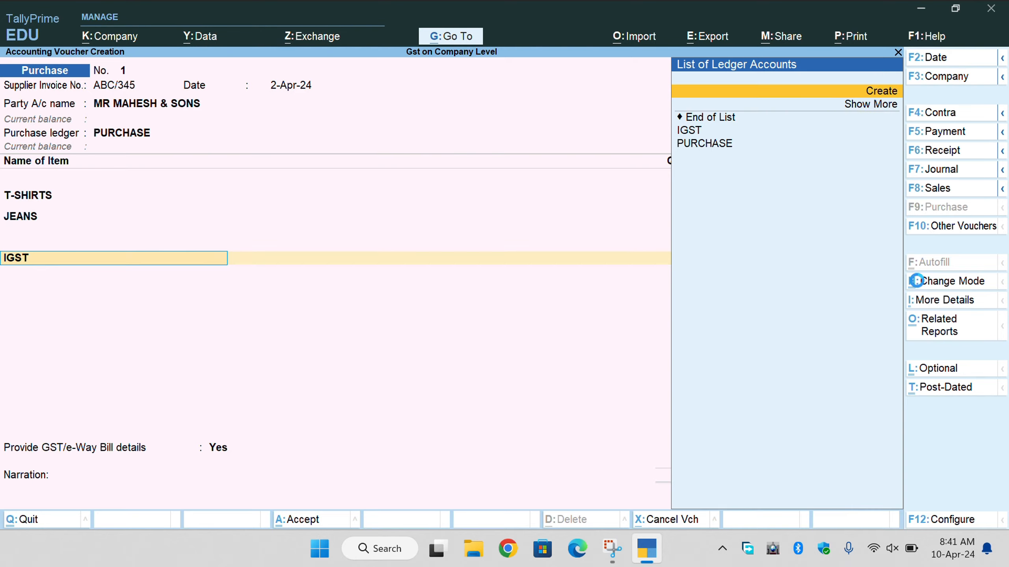
pyautogui.press('Return')
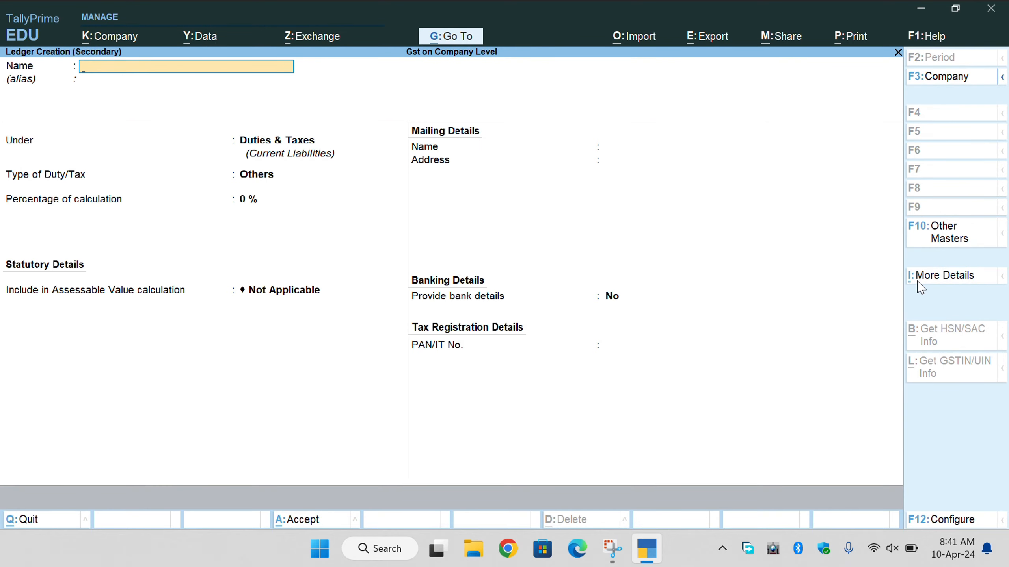
pyautogui.write('CGST')
pyautogui.press('Return')
pyautogui.press('Return')
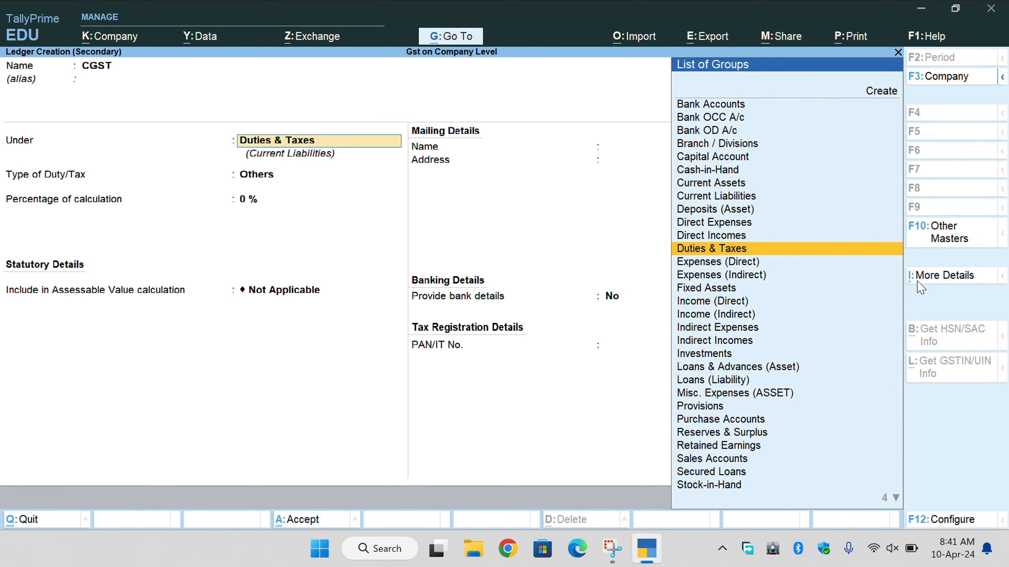
pyautogui.press('Return')
pyautogui.press('Up')
pyautogui.press('Return')
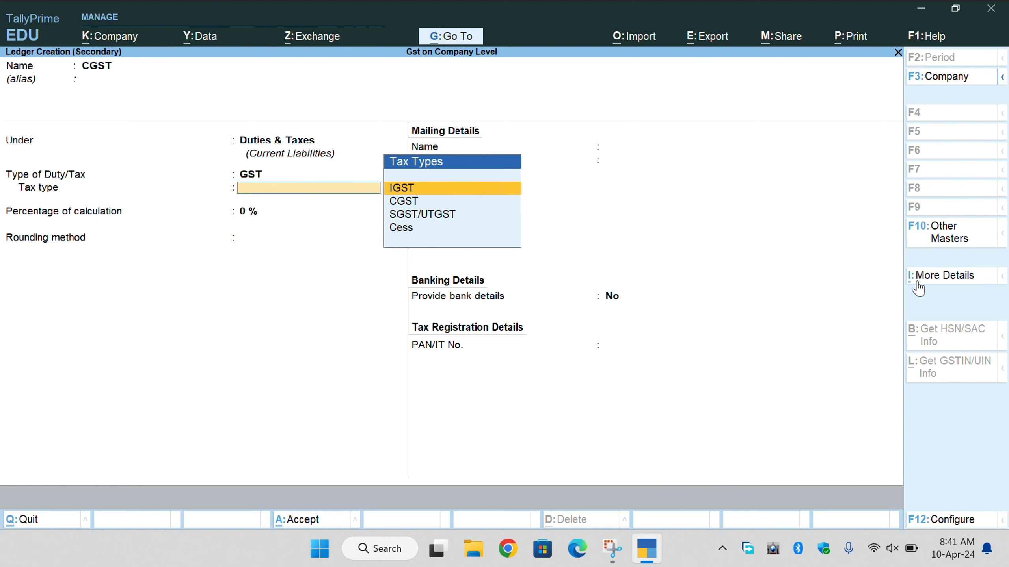
pyautogui.press('Down')
pyautogui.press('Return')
pyautogui.press('Return')
pyautogui.press('Return')
pyautogui.press('Return')
pyautogui.press('Return')
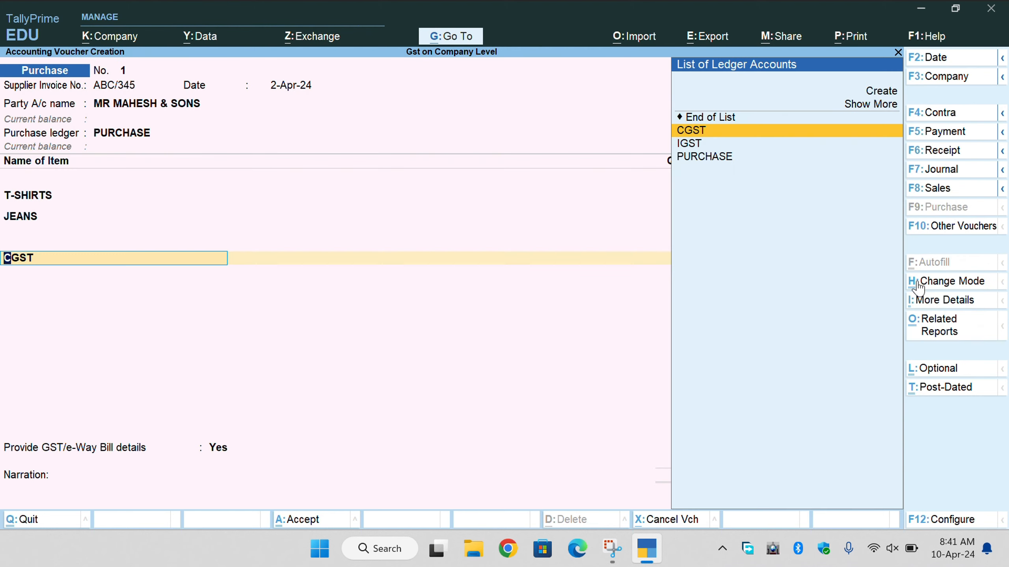
pyautogui.press('Up')
pyautogui.press('Up')
pyautogui.press('Up')
# Create the SGST ledger under Duties & Taxes with GST duty type and SGST/UTGST tax type.
pyautogui.press('Return')
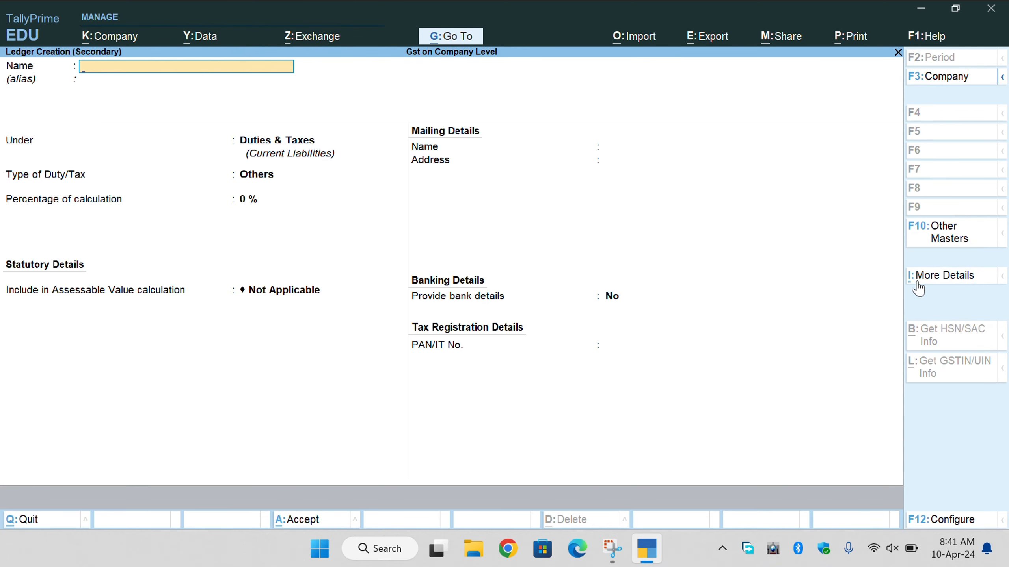
pyautogui.write('SGST')
pyautogui.press('Return')
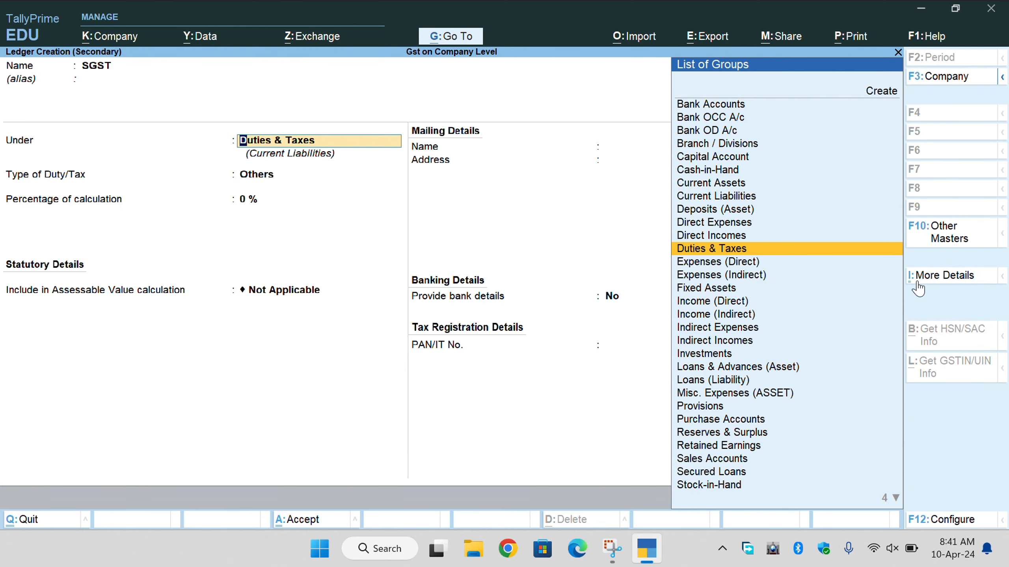
pyautogui.press('Return')
pyautogui.press('Up')
pyautogui.press('Return')
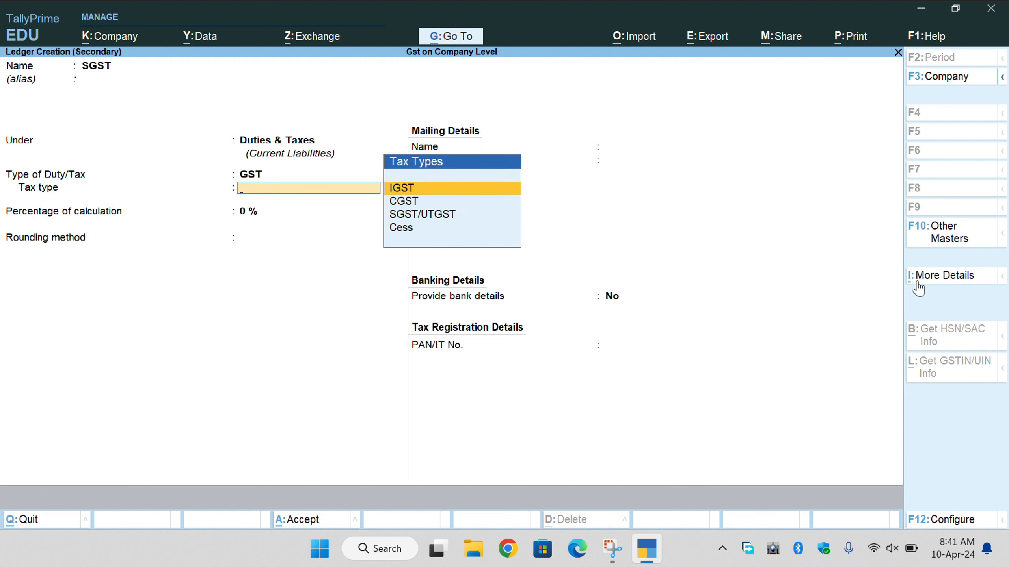
pyautogui.press('Down')
pyautogui.press('Down')
pyautogui.press('Return')
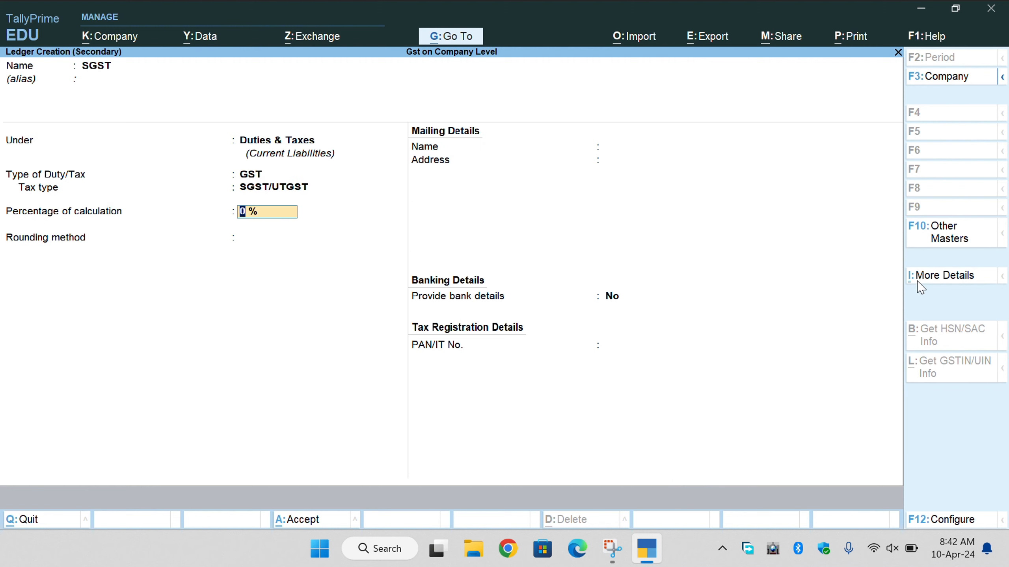
pyautogui.press('Return')
pyautogui.press('Return')
pyautogui.press('Return')
pyautogui.press('Return')
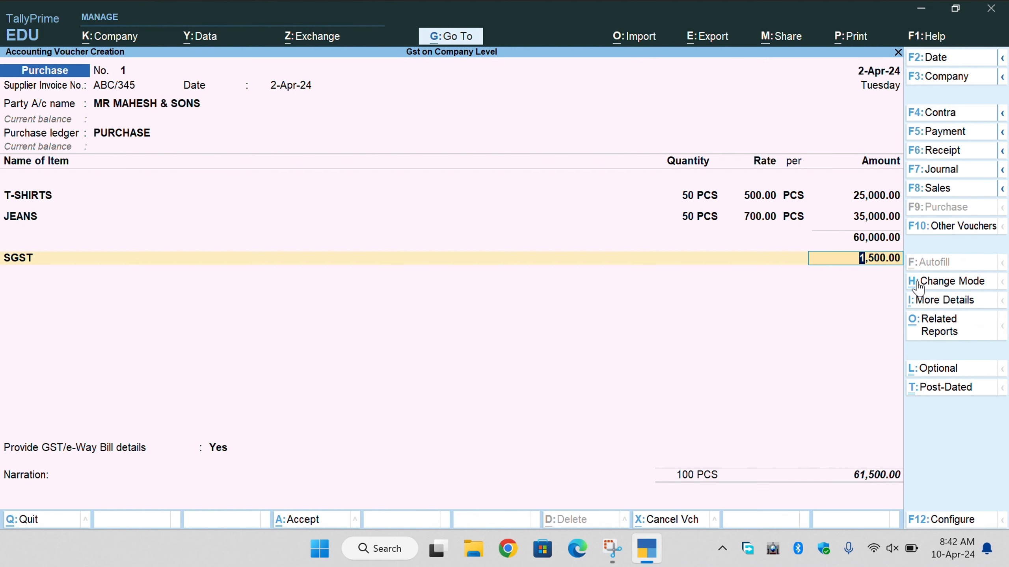
pyautogui.press('BackSpace')
pyautogui.press('space')
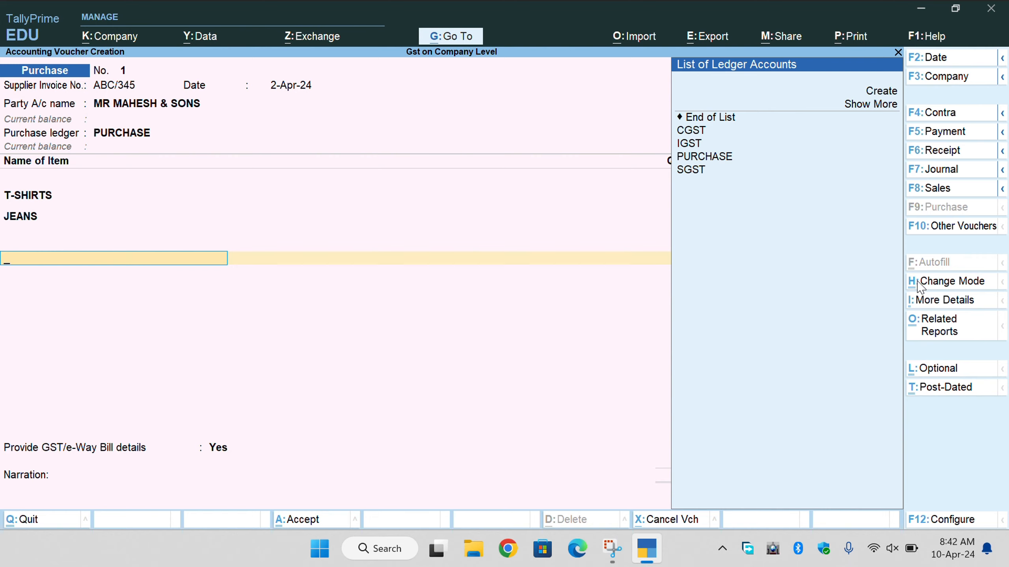
pyautogui.press('BackSpace')
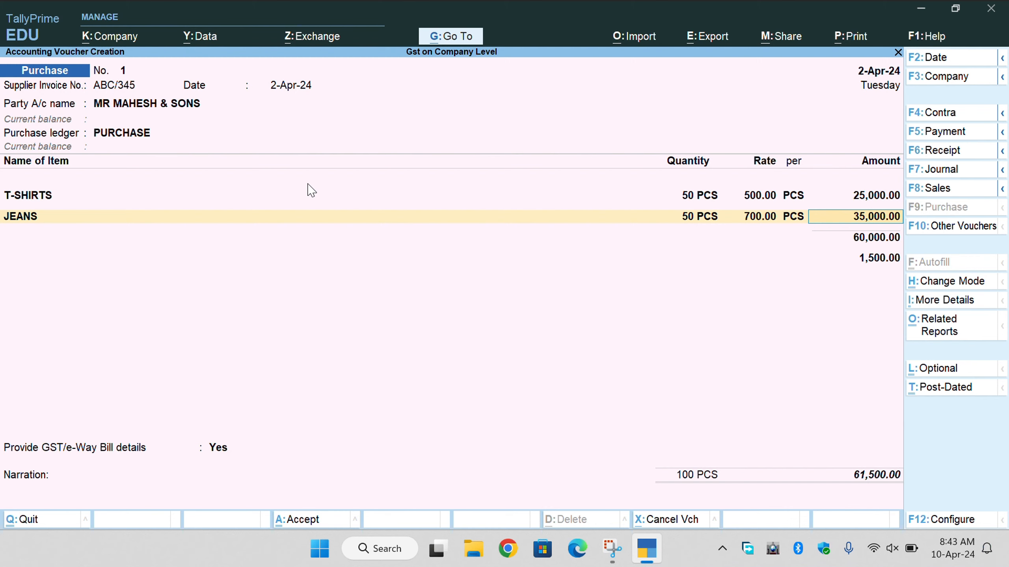
# Accept the JEANS amount to open a new ledger row listing CGST, IGST, PURCHASE and SGST.
pyautogui.press('Return')
pyautogui.press('Return')
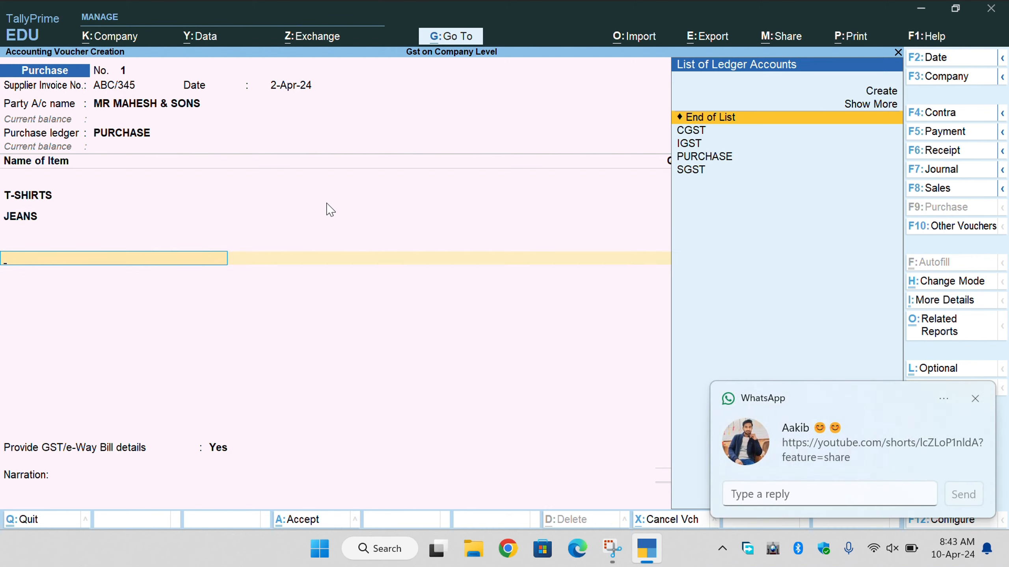
# Add CGST and SGST as 1,500.00 tax rows (total 63,000.00) and open the GST Tax Analysis.
pyautogui.click(971, 398)
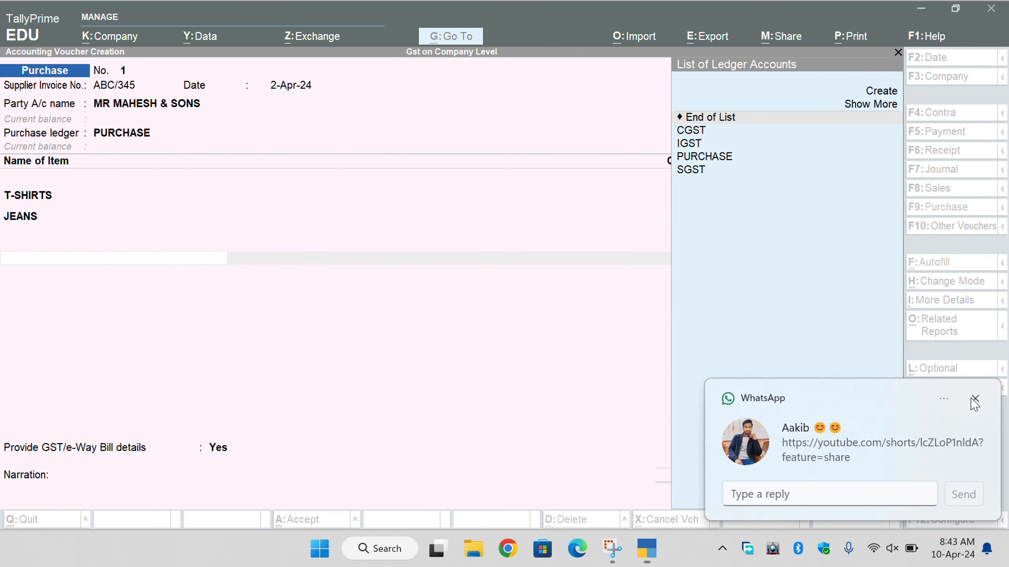
pyautogui.click(243, 260)
pyautogui.press('Down')
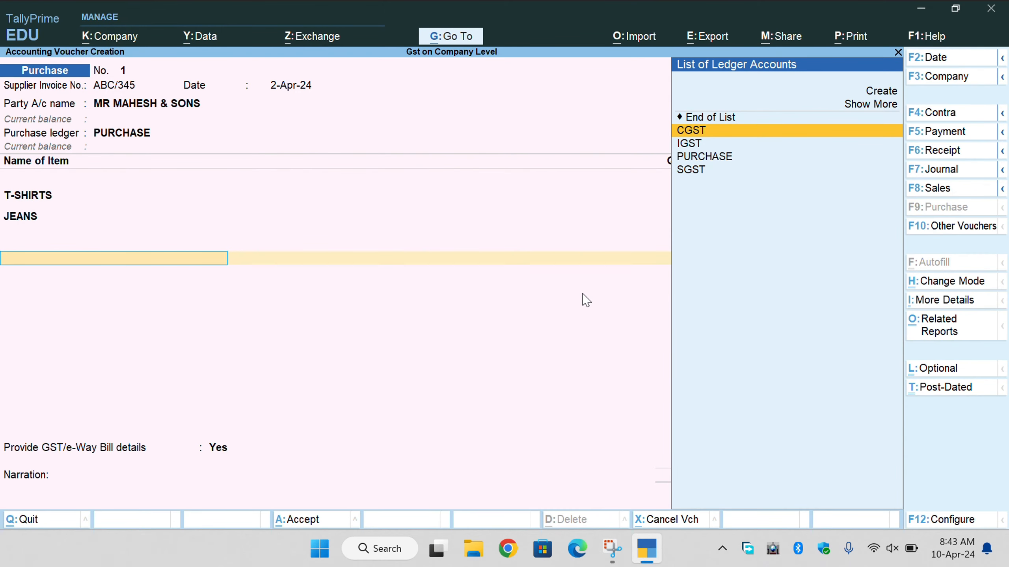
pyautogui.press('Down')
pyautogui.press('Down')
pyautogui.press('Down')
pyautogui.press('Up')
pyautogui.press('Up')
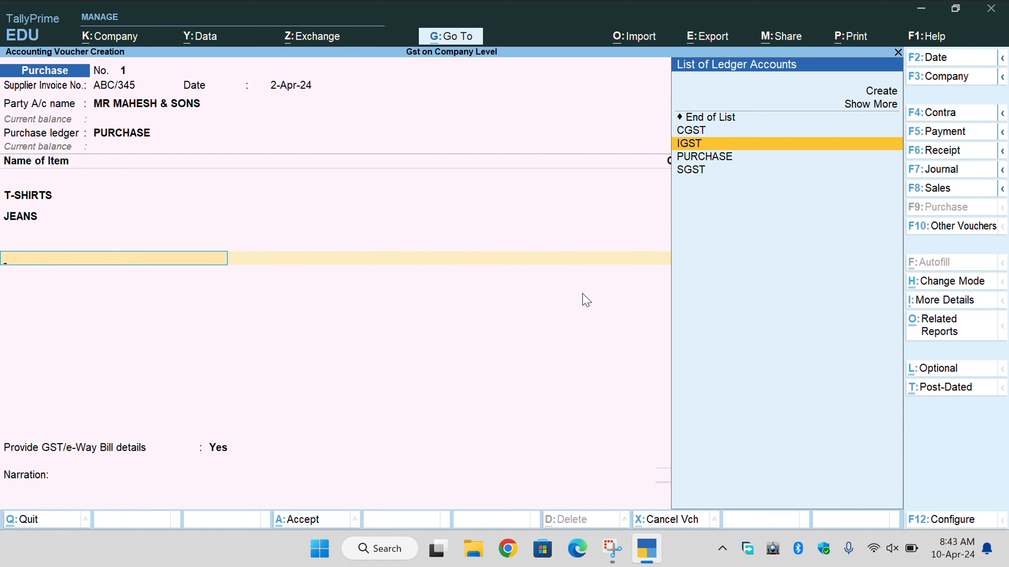
pyautogui.press('Up')
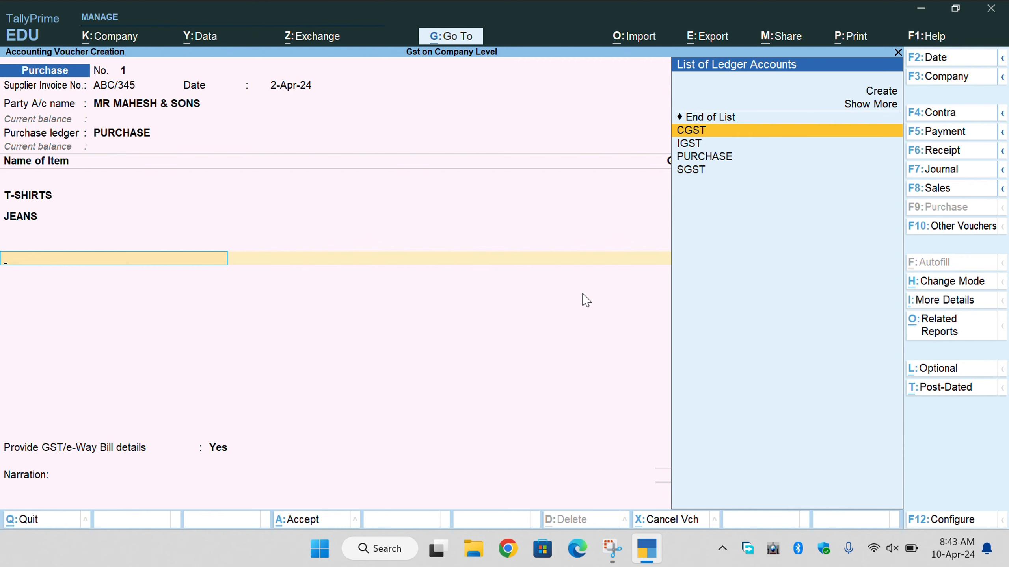
pyautogui.press('Return')
pyautogui.press('Return')
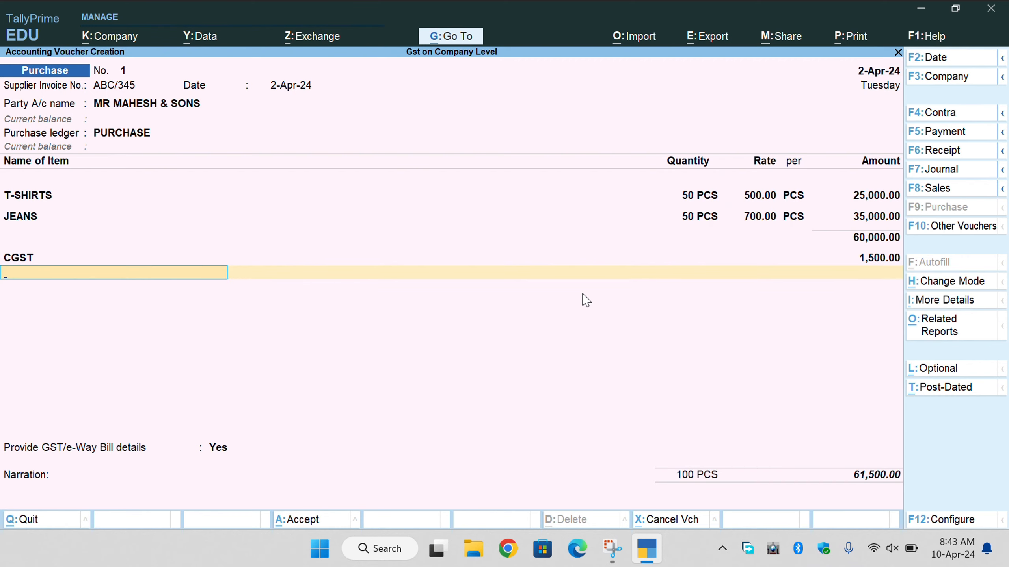
pyautogui.press('Down')
pyautogui.press('Down')
pyautogui.press('Down')
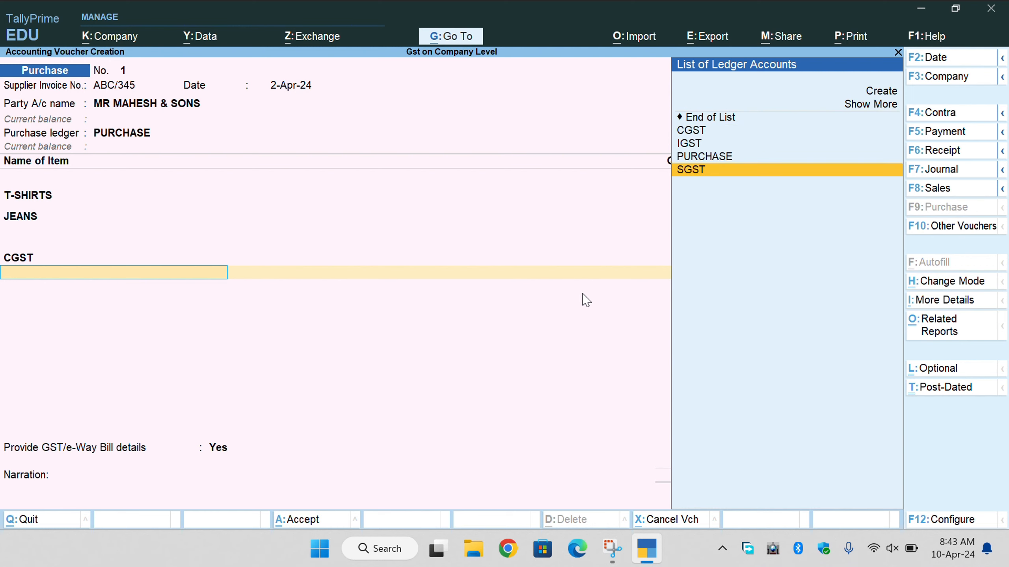
pyautogui.press('Return')
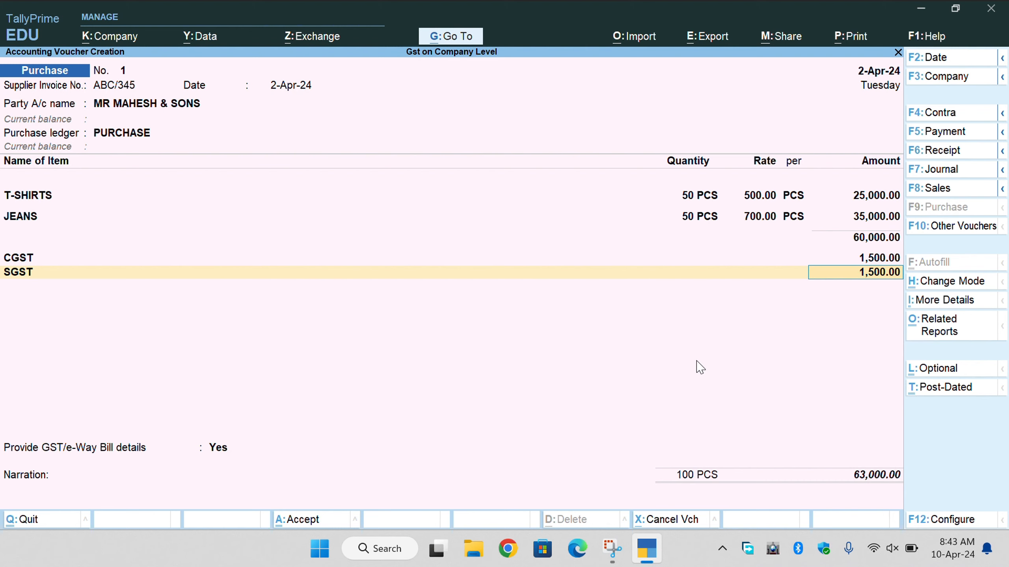
pyautogui.hotkey('ctrl', 'o')
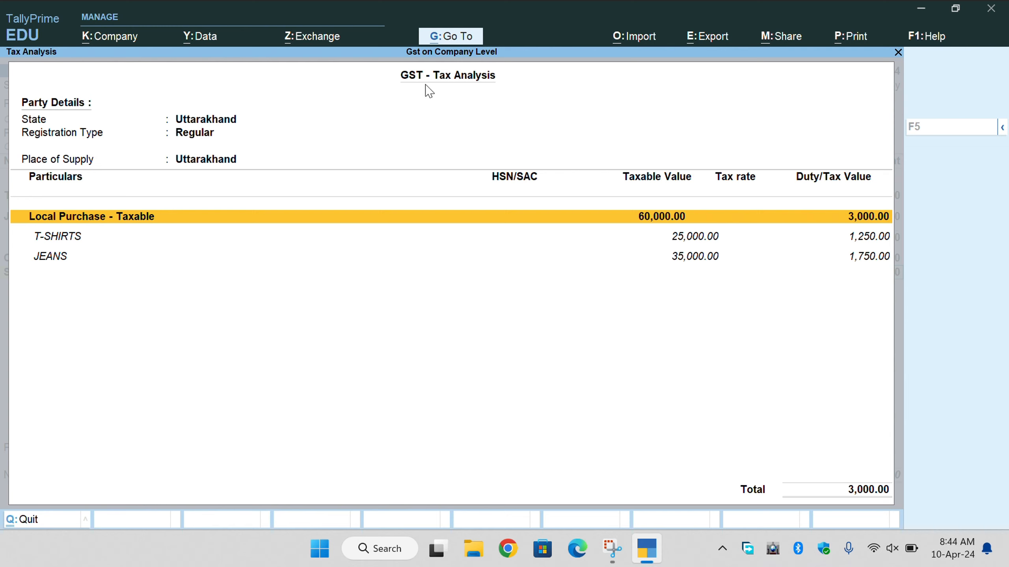
# Review the detailed 2.50% CGST and SGST/UTGST lines for T-SHIRTS and JEANS, then close the analysis.
pyautogui.click(700, 242)
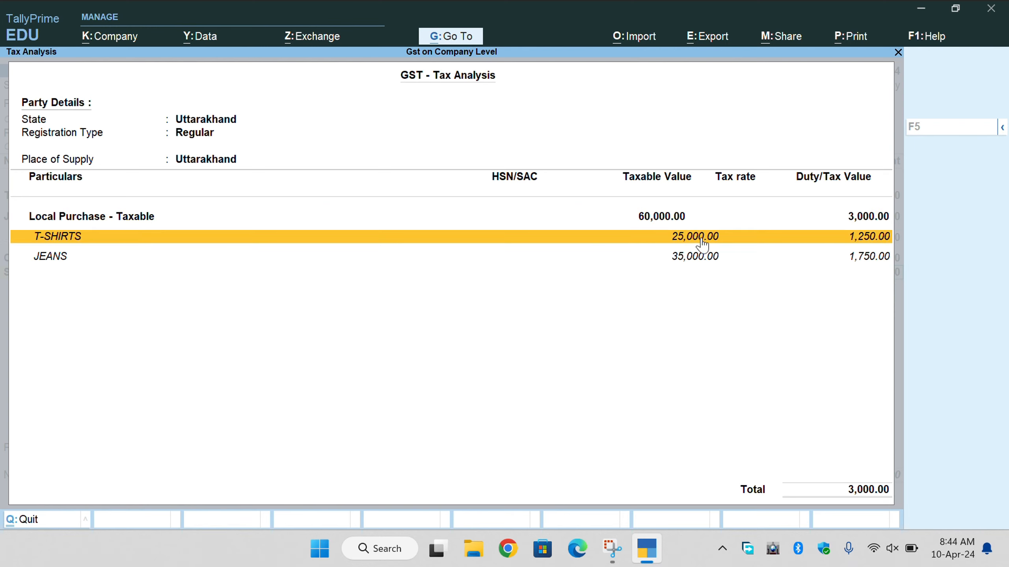
pyautogui.click(854, 258)
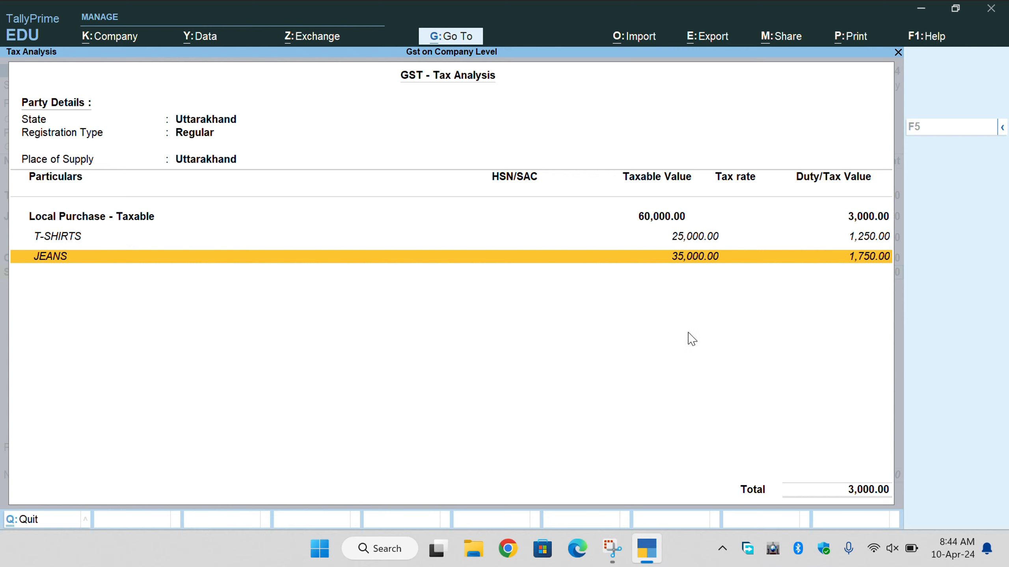
pyautogui.hotkey('alt', 'F5')
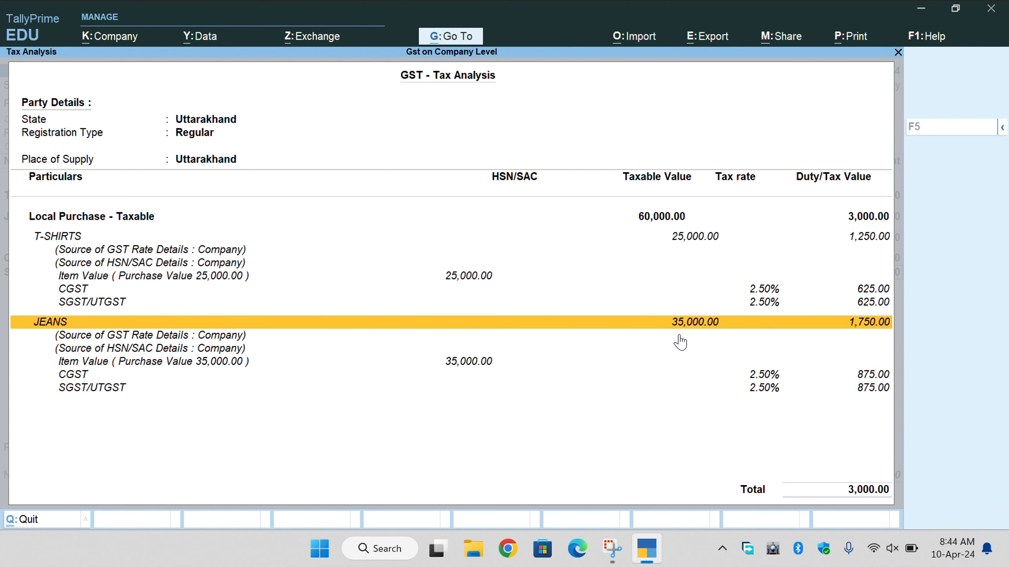
pyautogui.click(76, 238)
pyautogui.click(149, 251)
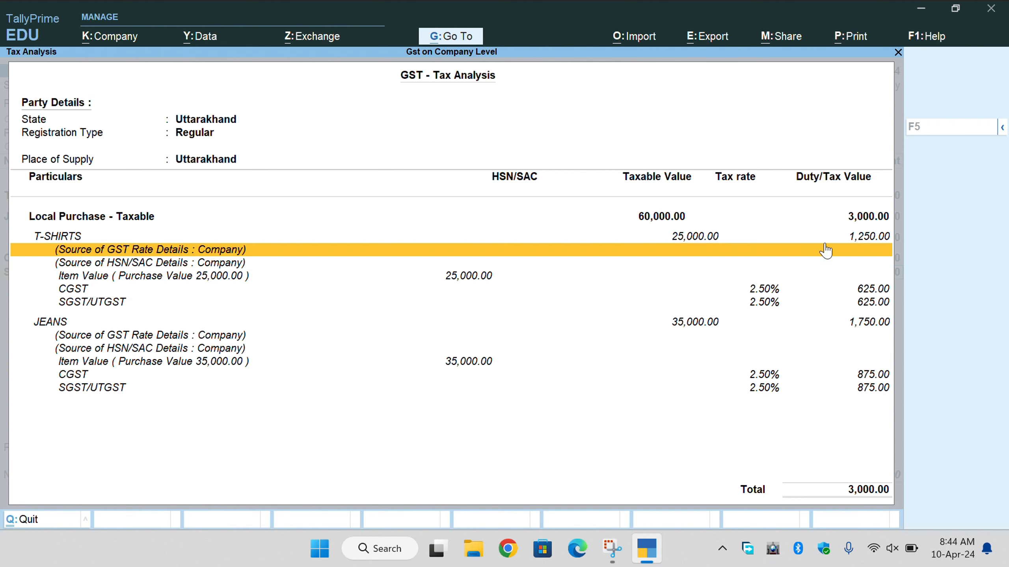
pyautogui.press('Down')
pyautogui.press('Down')
pyautogui.press('Down')
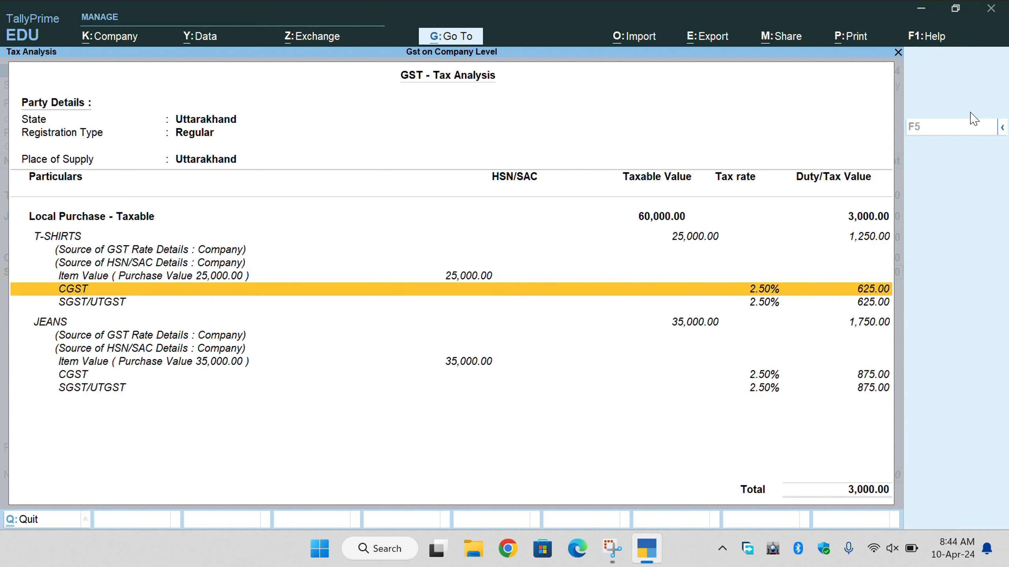
pyautogui.press('Down')
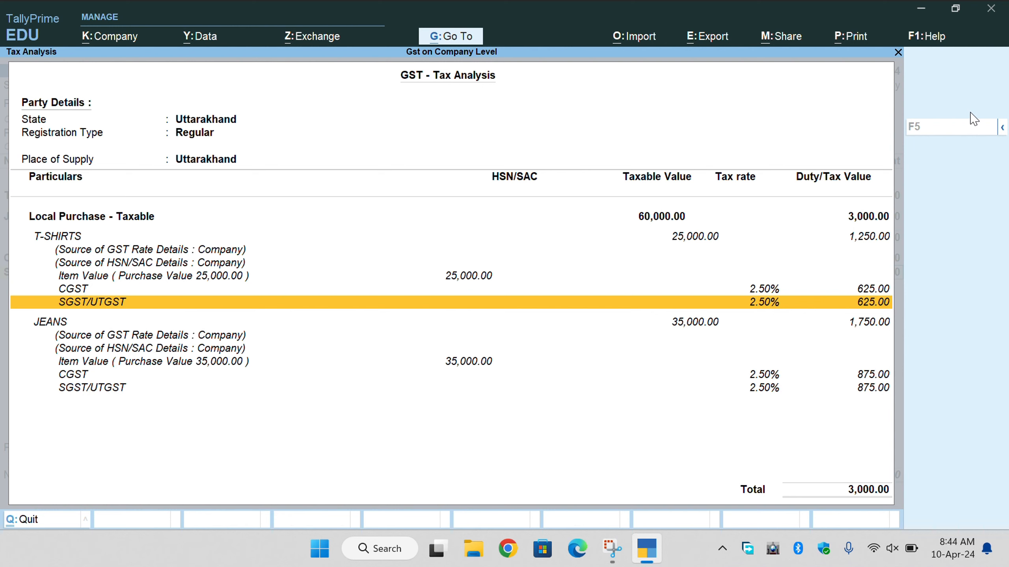
pyautogui.press('Up')
pyautogui.press('Down')
pyautogui.press('Down')
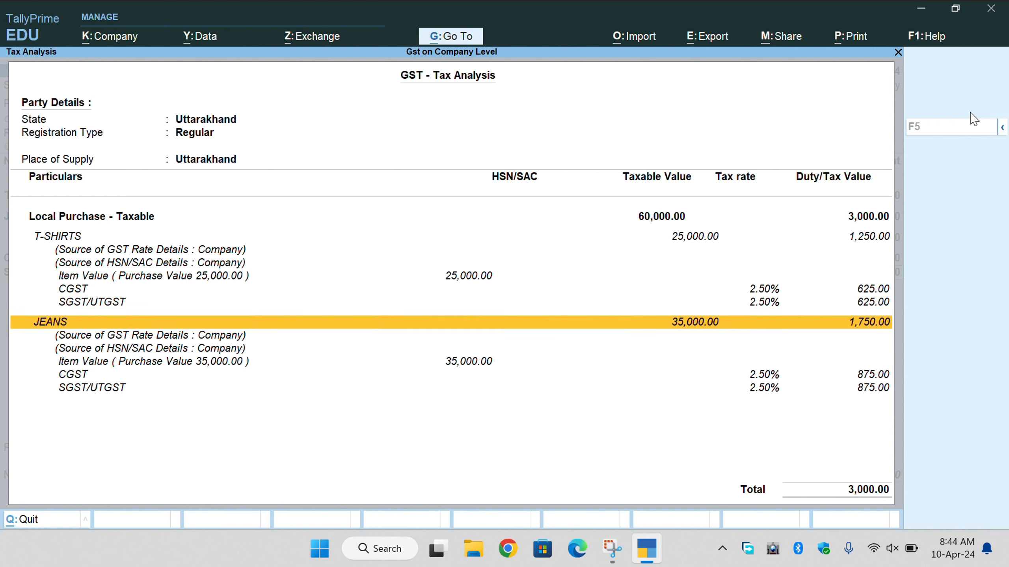
pyautogui.press('Down')
pyautogui.press('Down')
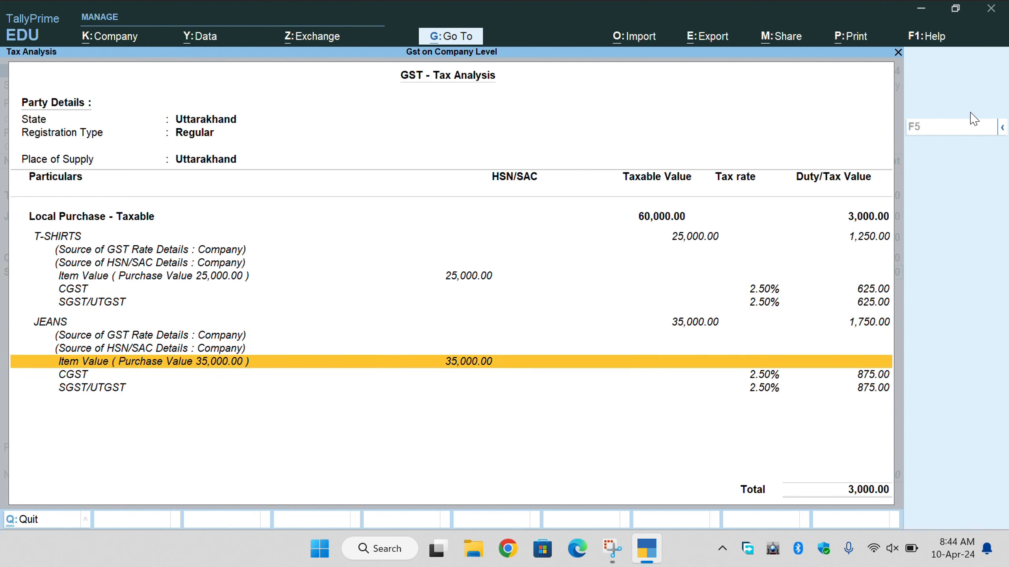
pyautogui.press('Down')
pyautogui.press('Down')
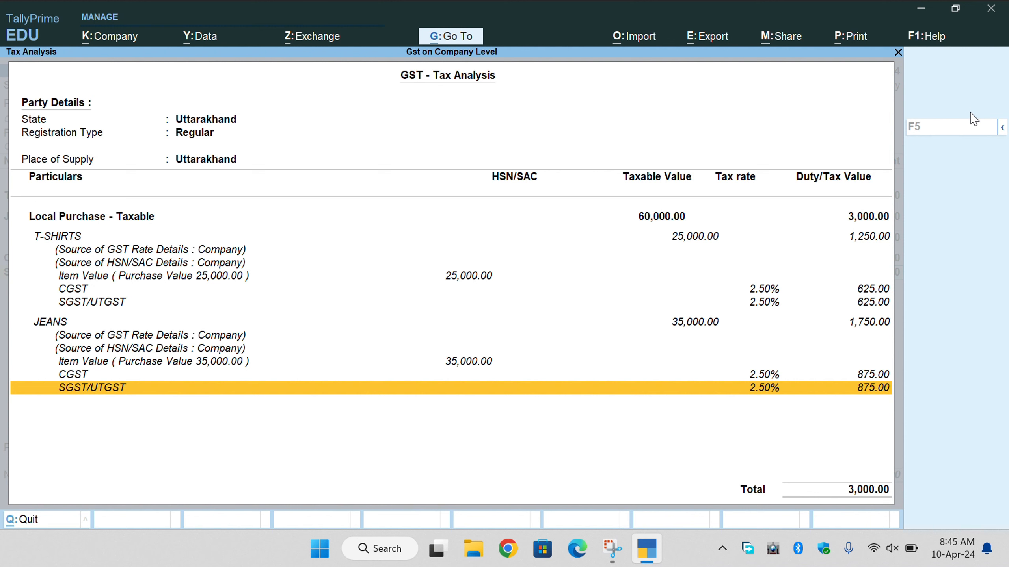
pyautogui.press('Escape')
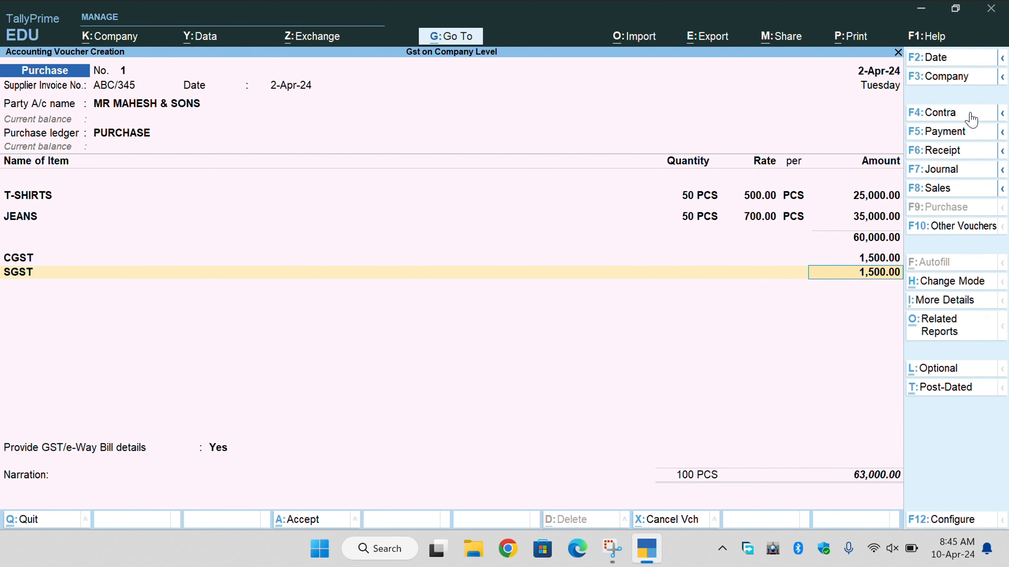
# Set GST/e-Way Bill details to No and accept the 63,000.00 Cr New Ref bill ABC/345.
pyautogui.press('Return')
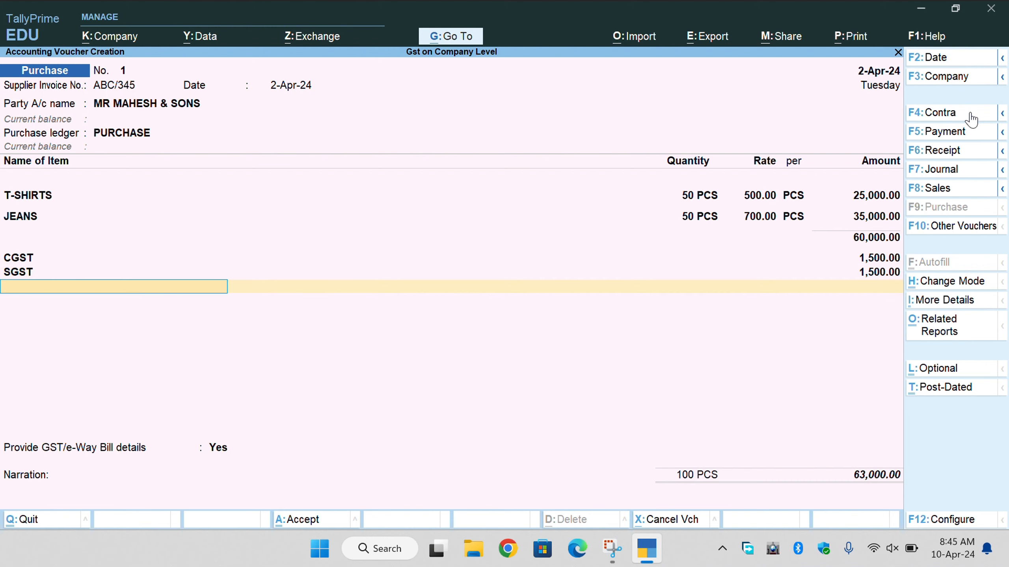
pyautogui.press('Return')
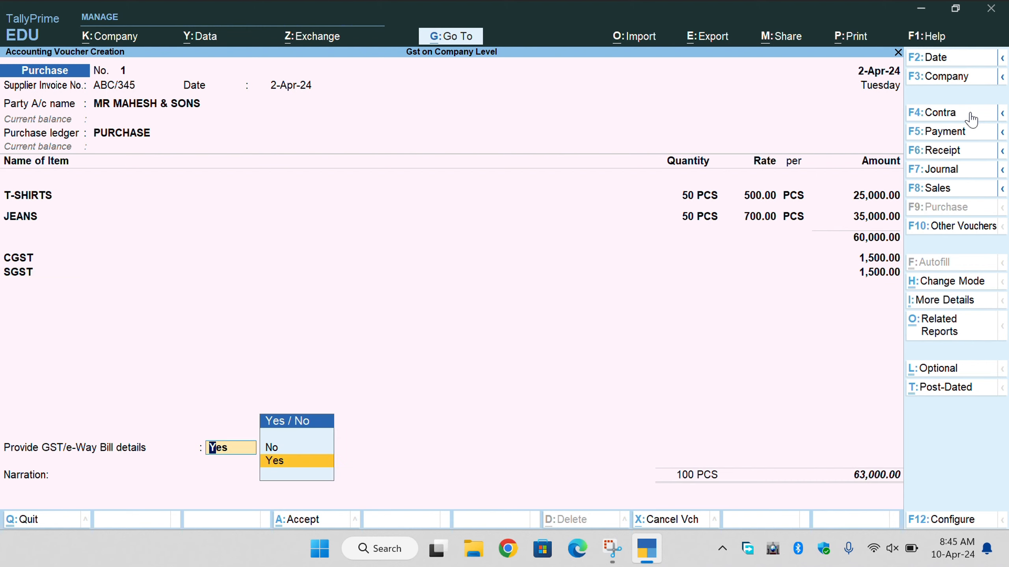
pyautogui.press('Return')
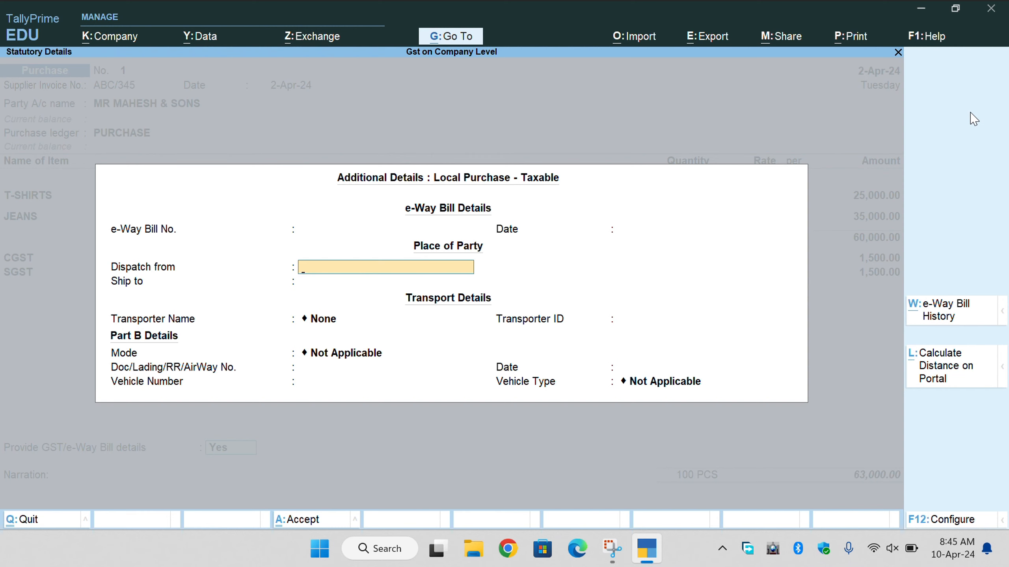
pyautogui.press('Up')
pyautogui.press('Up')
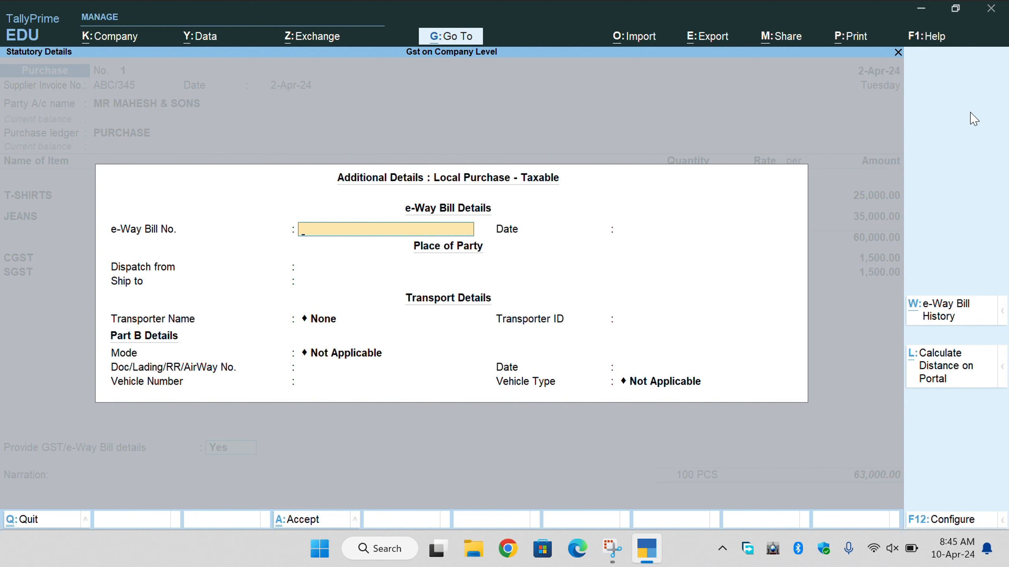
pyautogui.press('Escape')
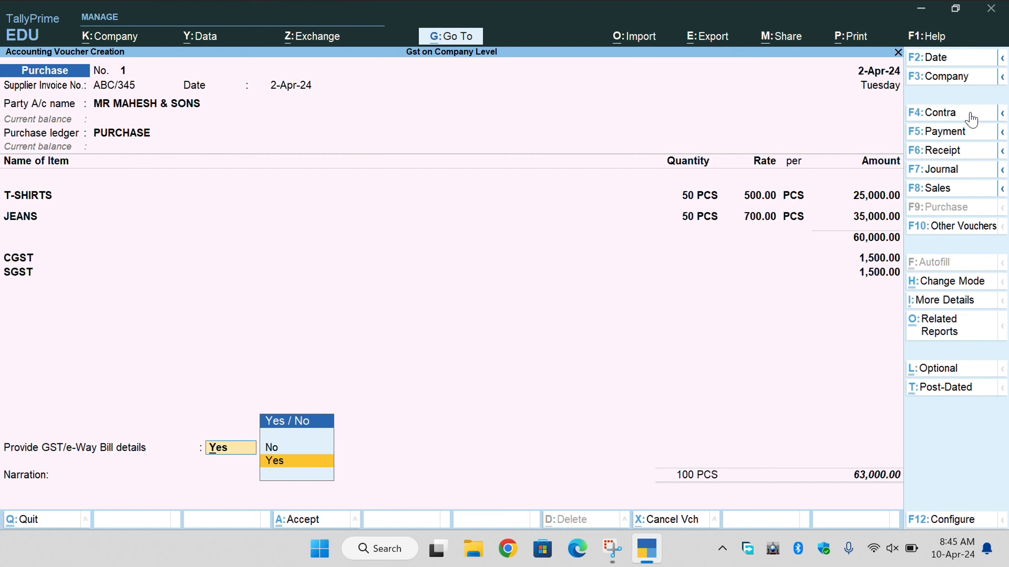
pyautogui.press('Up')
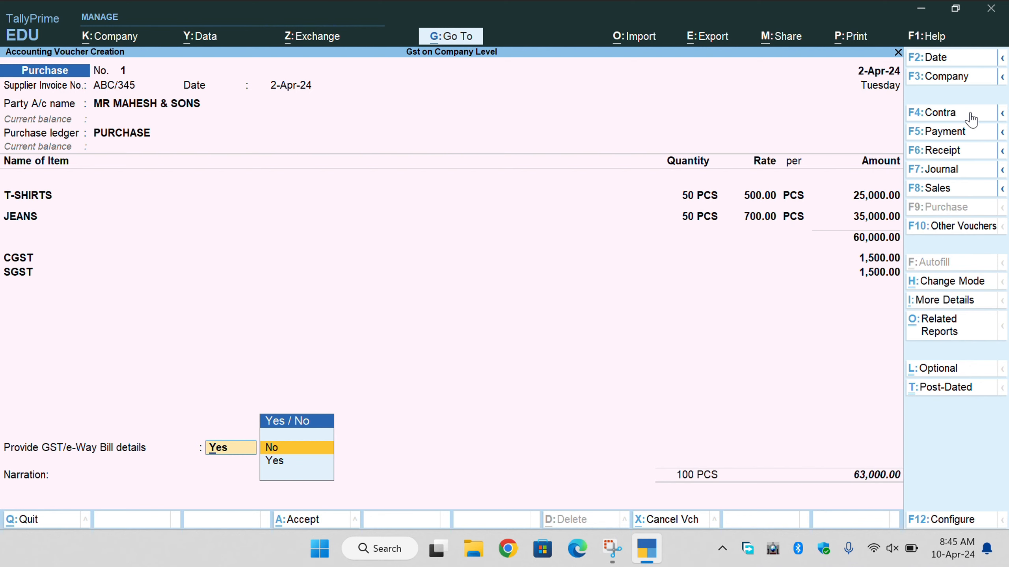
pyautogui.press('Return')
pyautogui.press('Return')
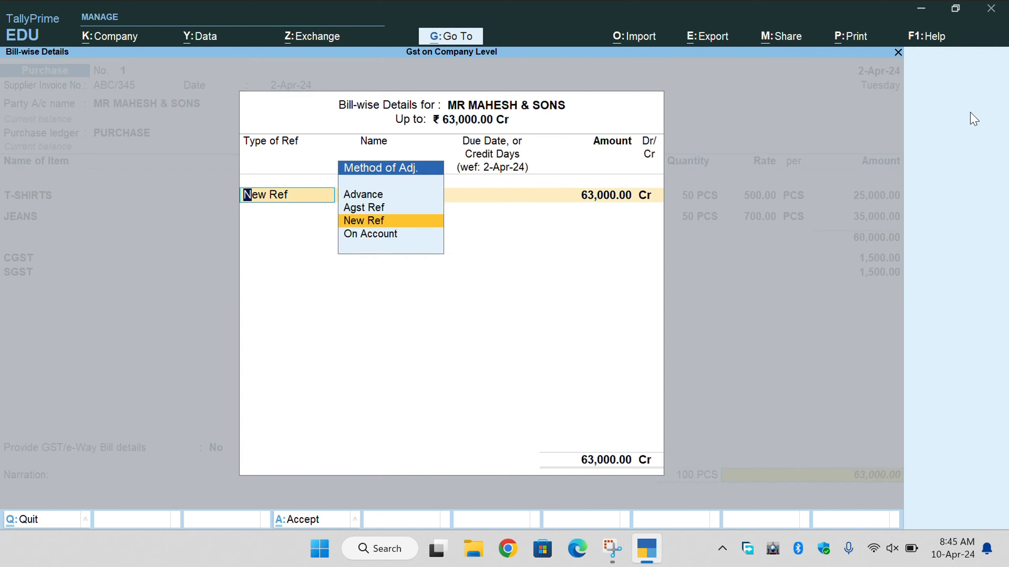
pyautogui.press('Return')
pyautogui.press('Return')
pyautogui.press('Return')
pyautogui.press('Return')
pyautogui.press('Return')
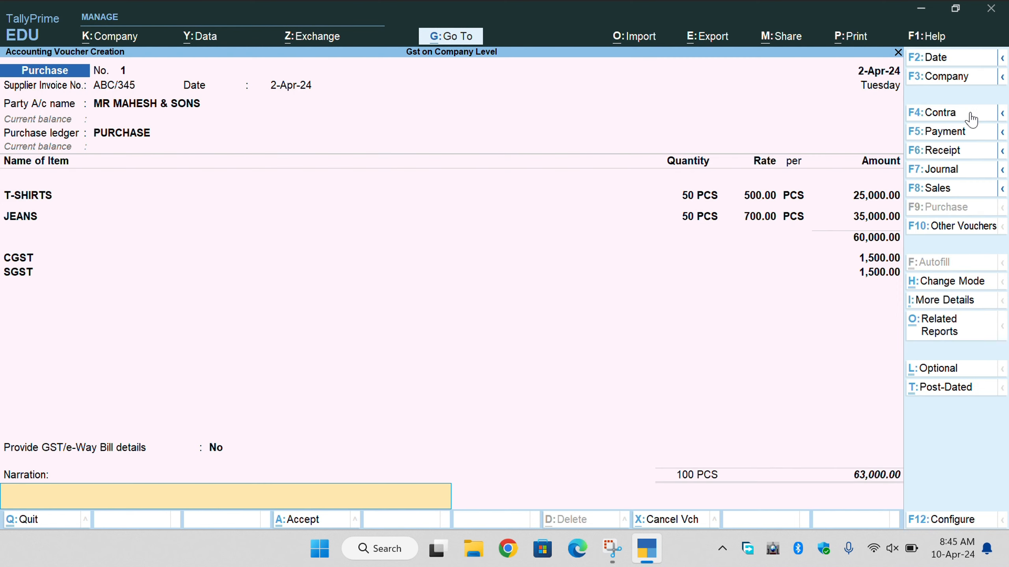
pyautogui.press('Return')
pyautogui.press('Return')
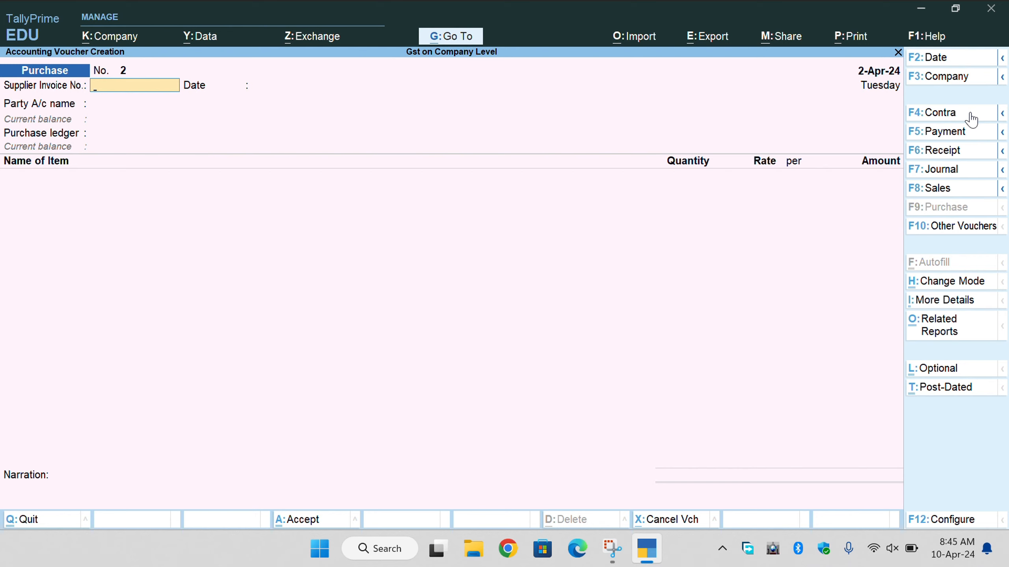
# Begin a Sales voucher with reference MRC/126 dated 2-Apr-24 and choose Create for a new party ledger.
pyautogui.press('F8')
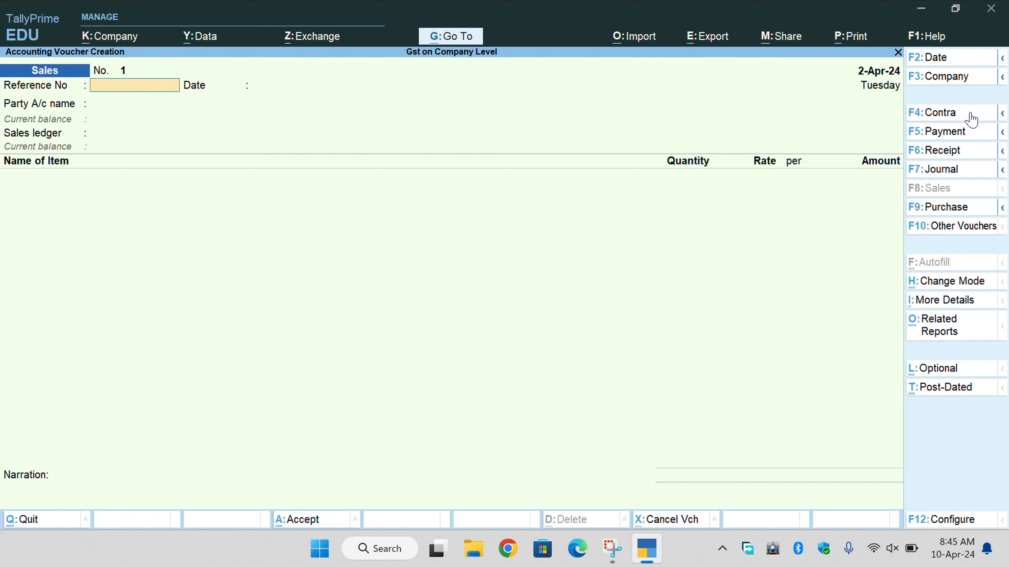
pyautogui.write('MRC/126')
pyautogui.press('Return')
pyautogui.press('Return')
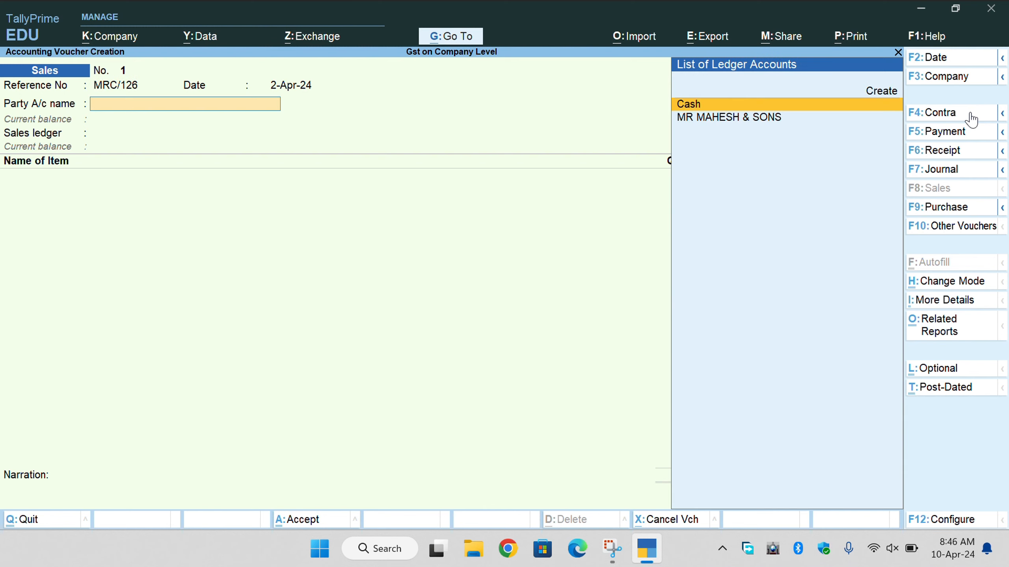
pyautogui.press('Up')
pyautogui.press('Return')
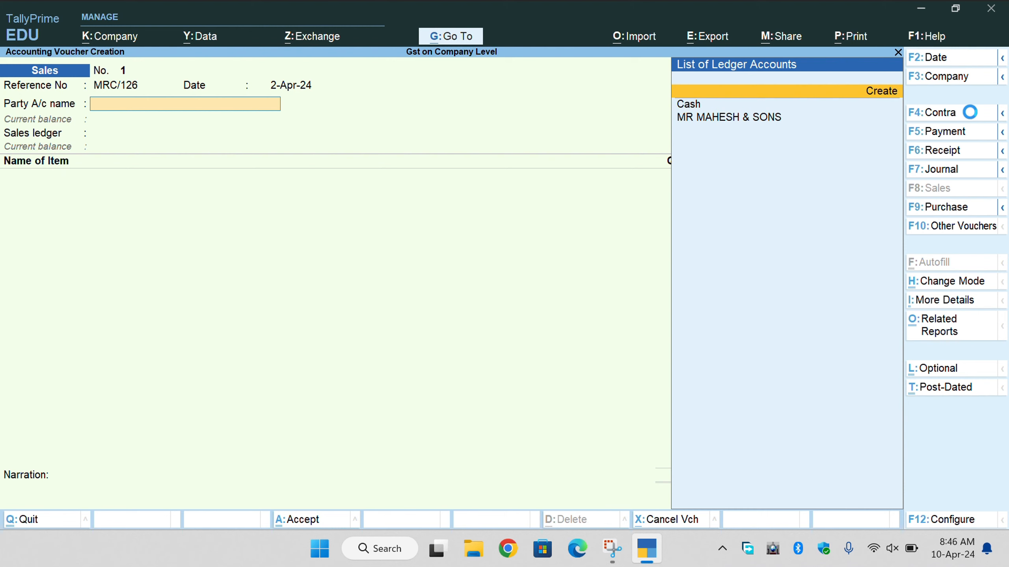
# Name the new ledger MR ROHAN and place it under Sundry Debtors.
pyautogui.write('M')
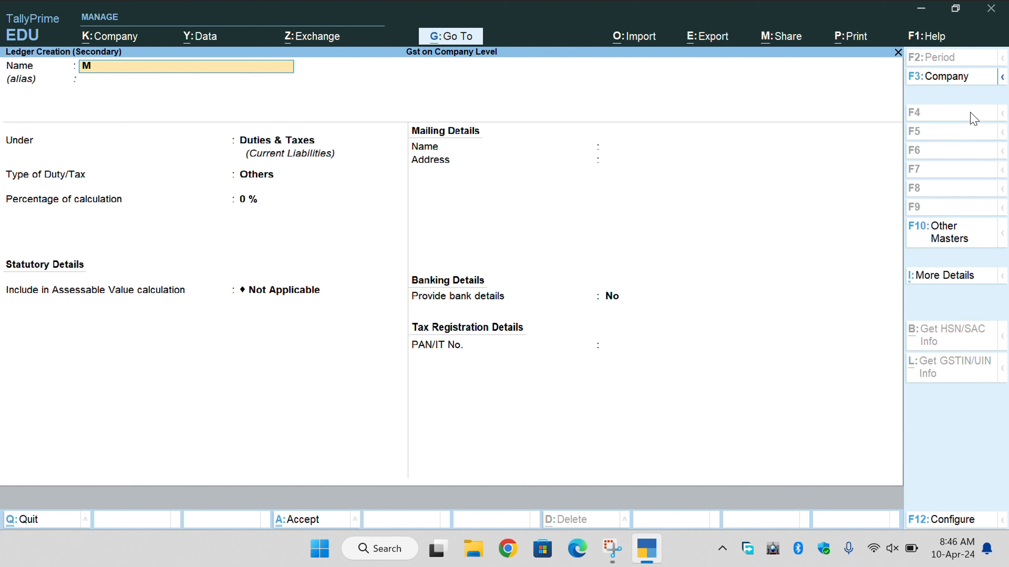
pyautogui.write('R ROHAN')
pyautogui.press('Return')
pyautogui.write('SUN')
pyautogui.press('Down')
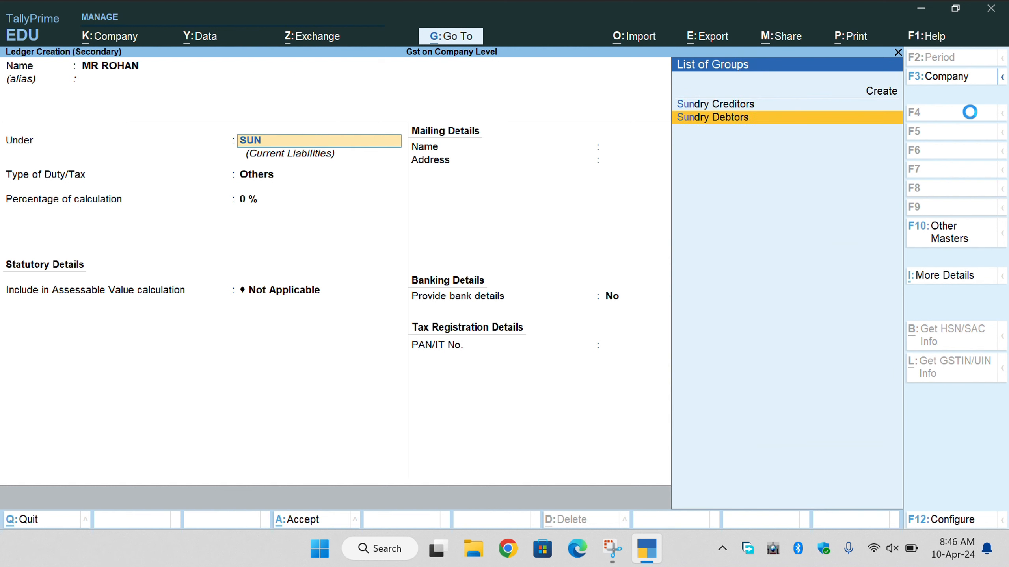
pyautogui.press('Return')
pyautogui.press('Return')
pyautogui.press('Return')
pyautogui.press('Return')
pyautogui.press('Return')
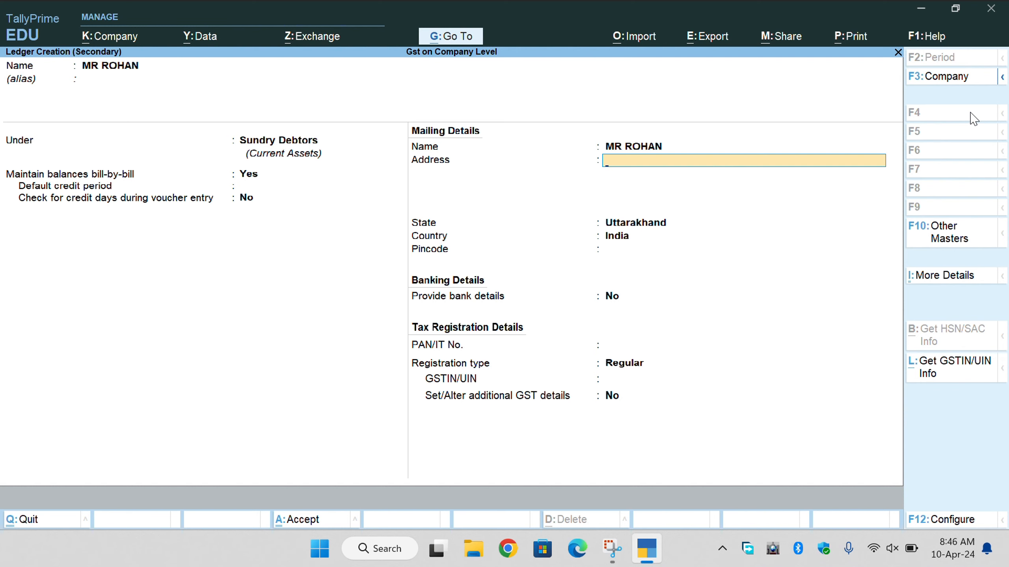
# Enter address DELHI and state Delhi, leaving the PAN field empty.
pyautogui.click(418, 21)
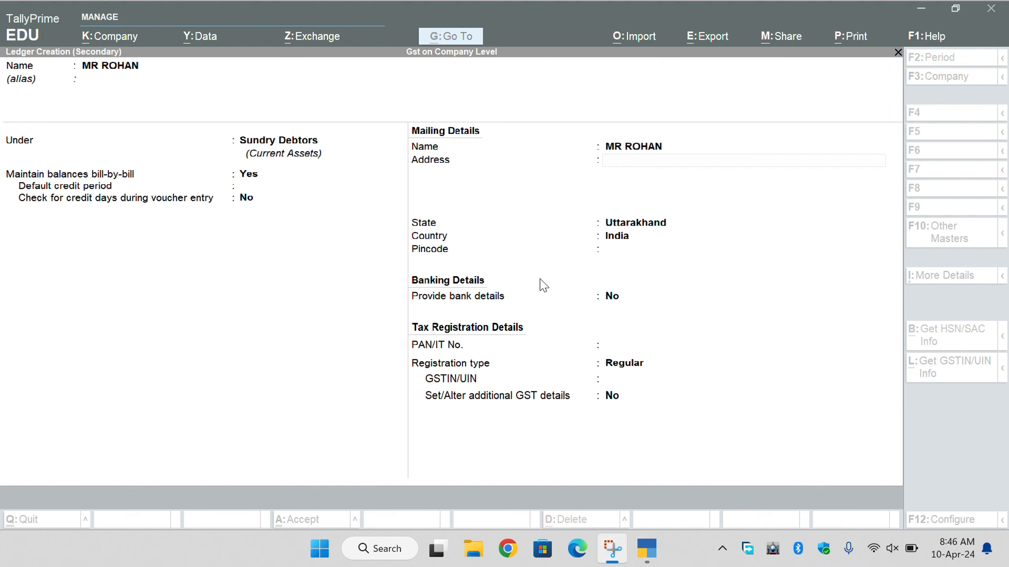
pyautogui.click(656, 165)
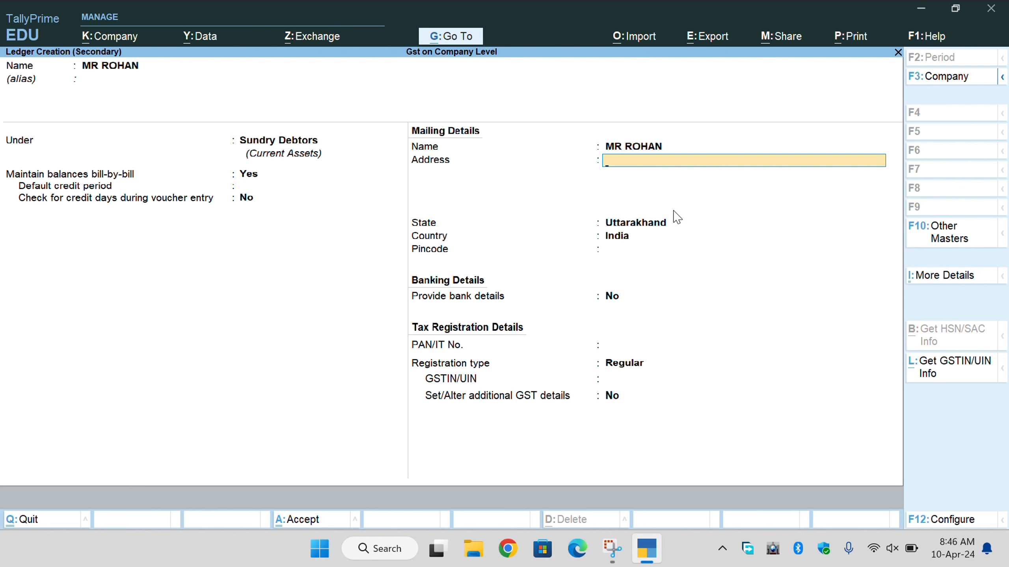
pyautogui.write('DELH')
pyautogui.press('Return')
pyautogui.press('Return')
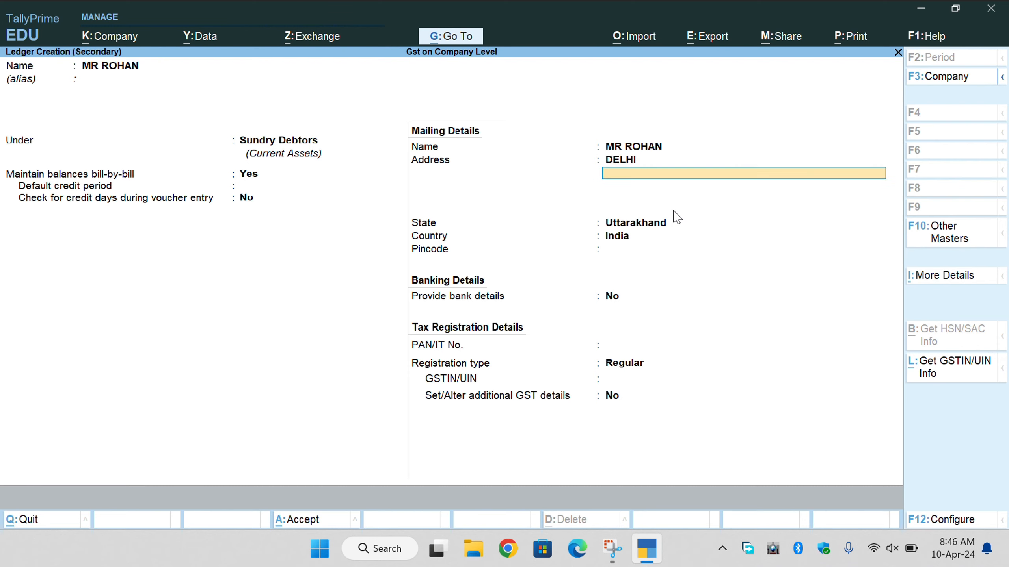
pyautogui.press('Return')
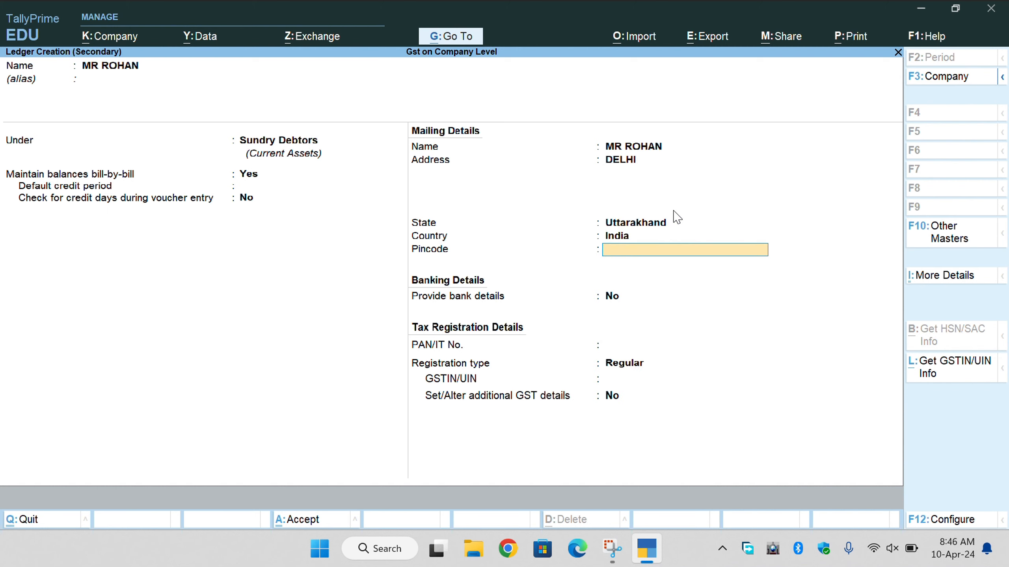
pyautogui.press('BackSpace')
pyautogui.press('BackSpace')
pyautogui.write('DEL')
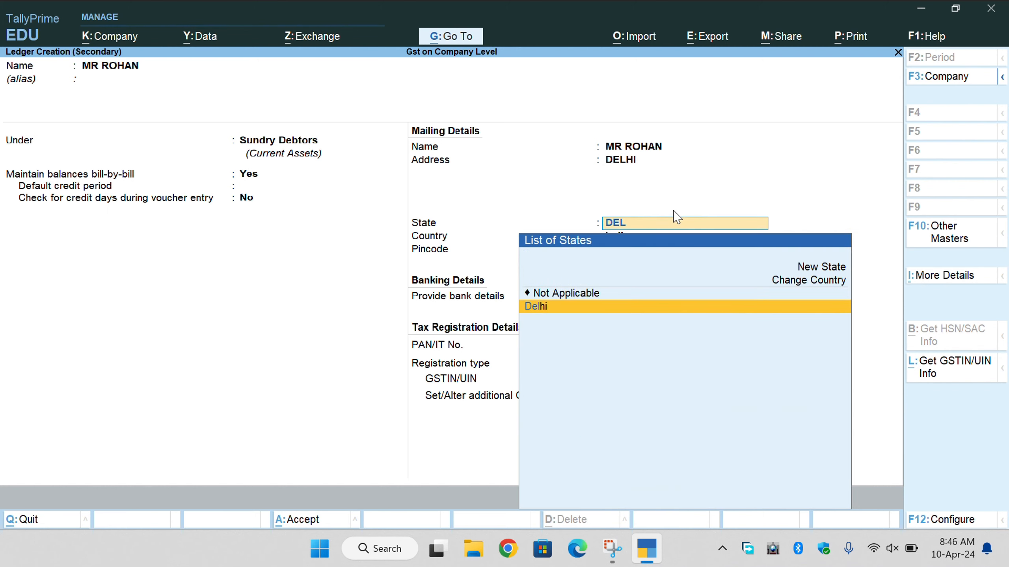
pyautogui.press('Return')
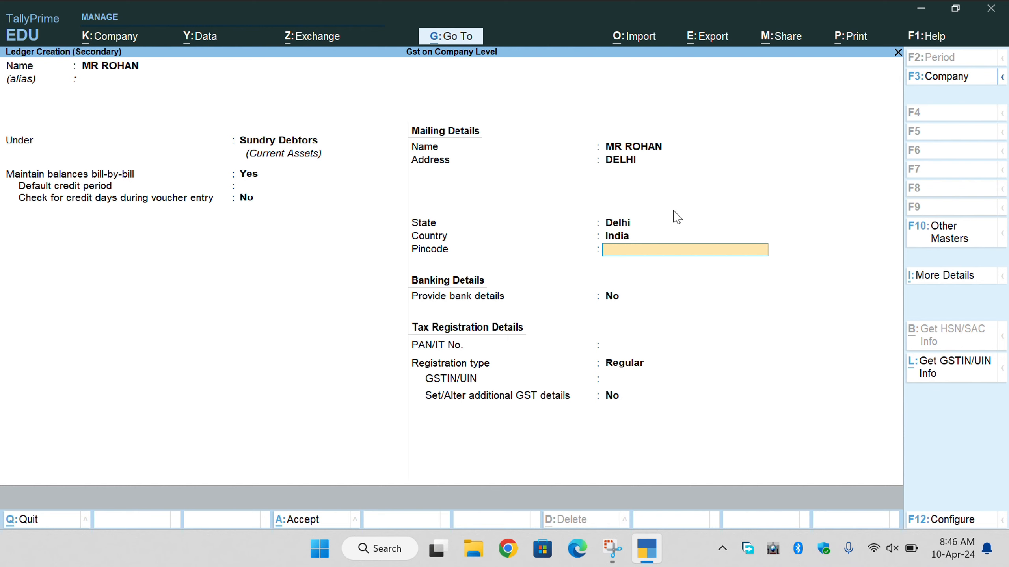
pyautogui.press('Return')
pyautogui.press('Return')
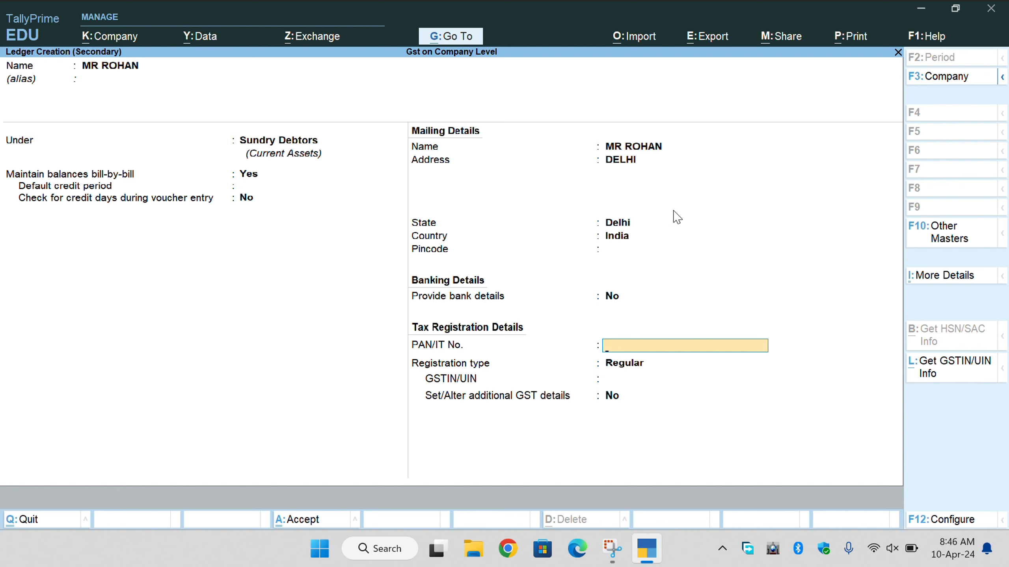
pyautogui.write('ROS')
pyautogui.press('BackSpace')
pyautogui.press('BackSpace')
pyautogui.press('BackSpace')
pyautogui.press('BackSpace')
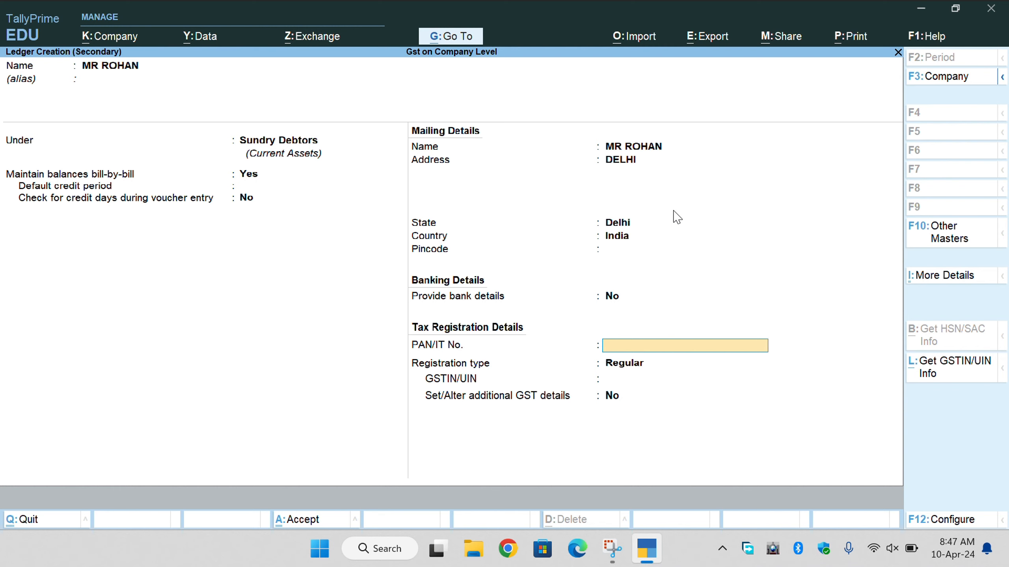
# Fill in the party's PAN, set registration type to Unregistered/Consumer, and save the customer ledger.
pyautogui.press('Return')
pyautogui.press('Return')
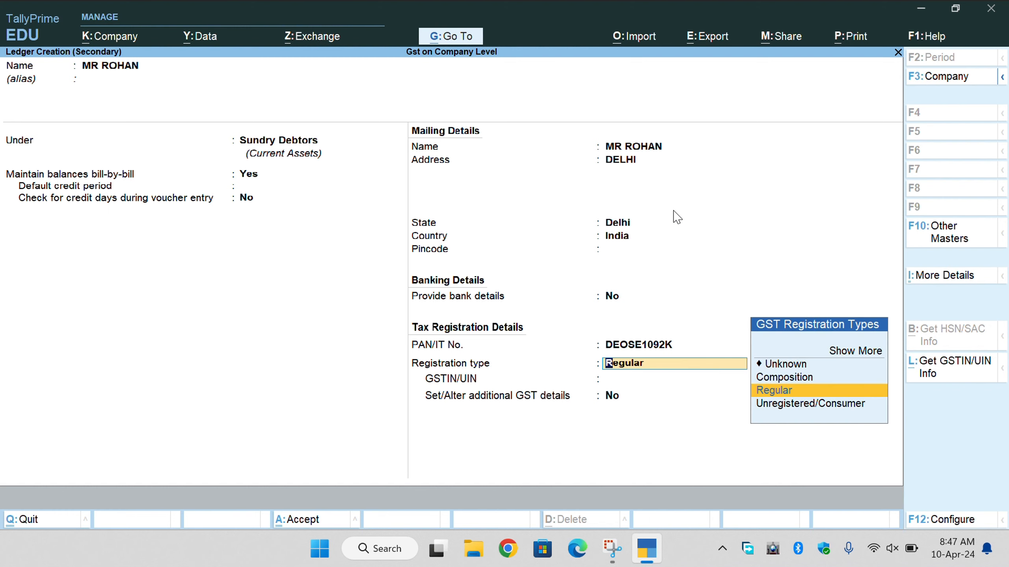
pyautogui.press('Down')
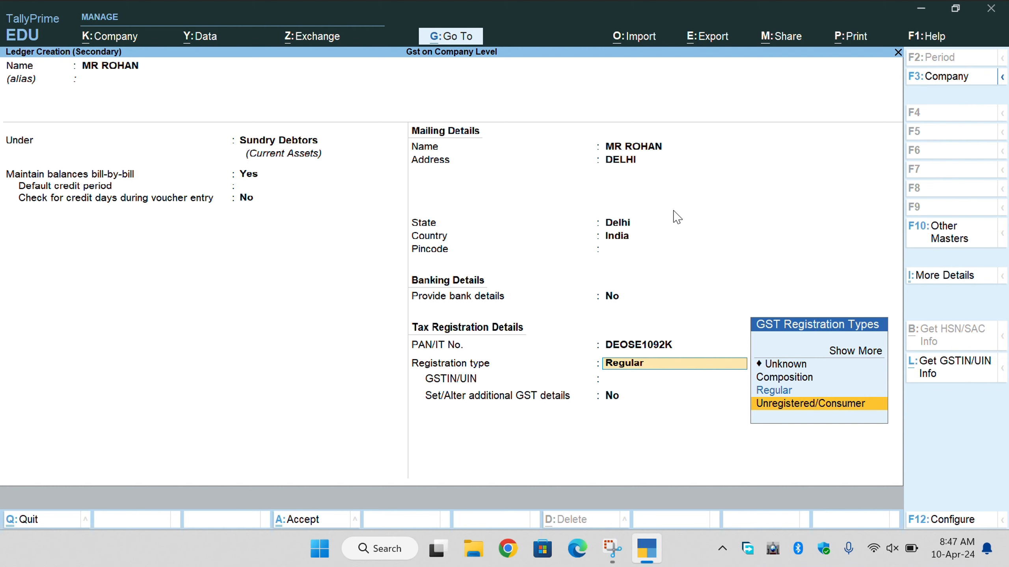
pyautogui.press('Up')
pyautogui.press('Up')
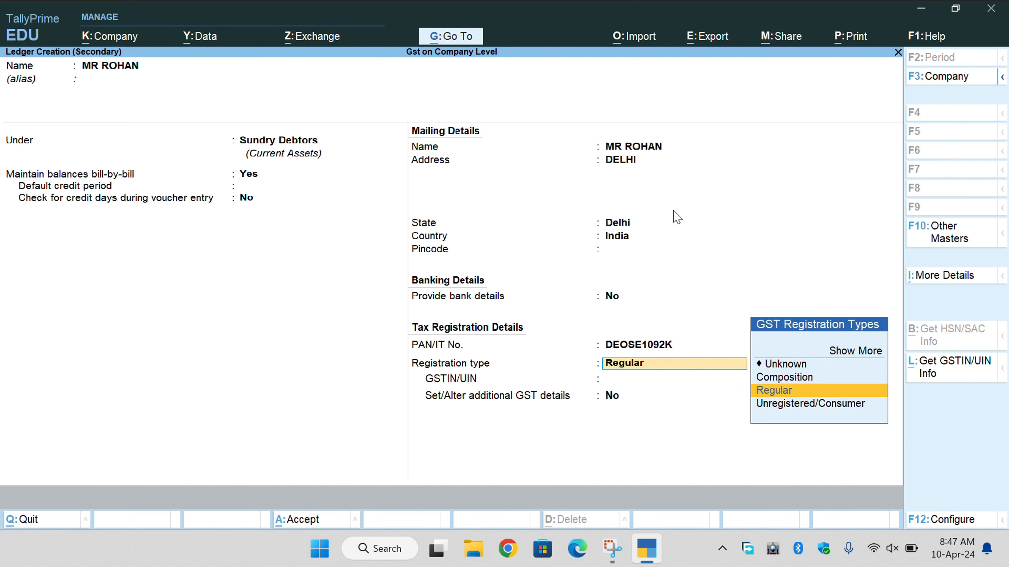
pyautogui.press('Down')
pyautogui.press('Down')
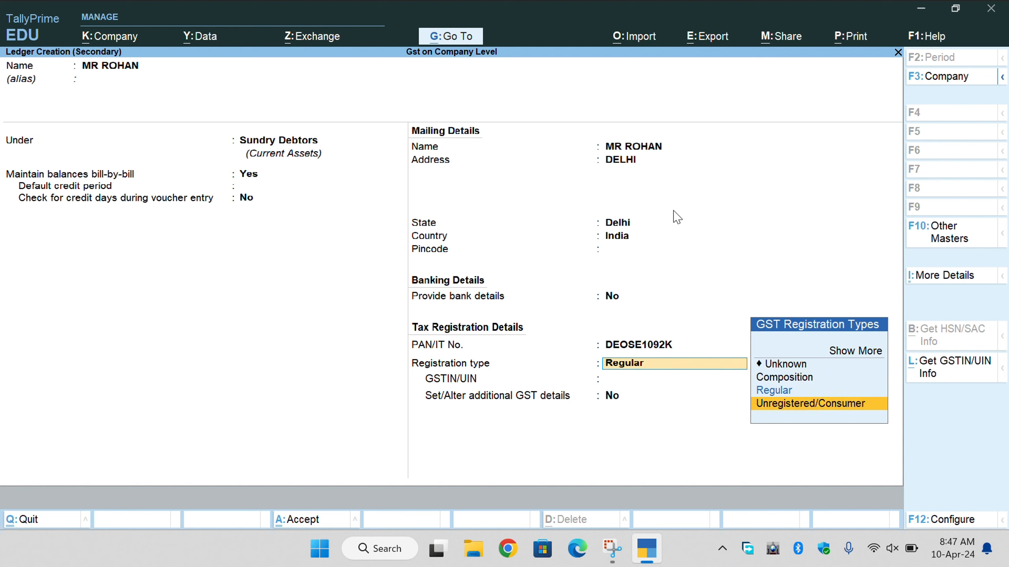
pyautogui.press('Return')
pyautogui.press('Return')
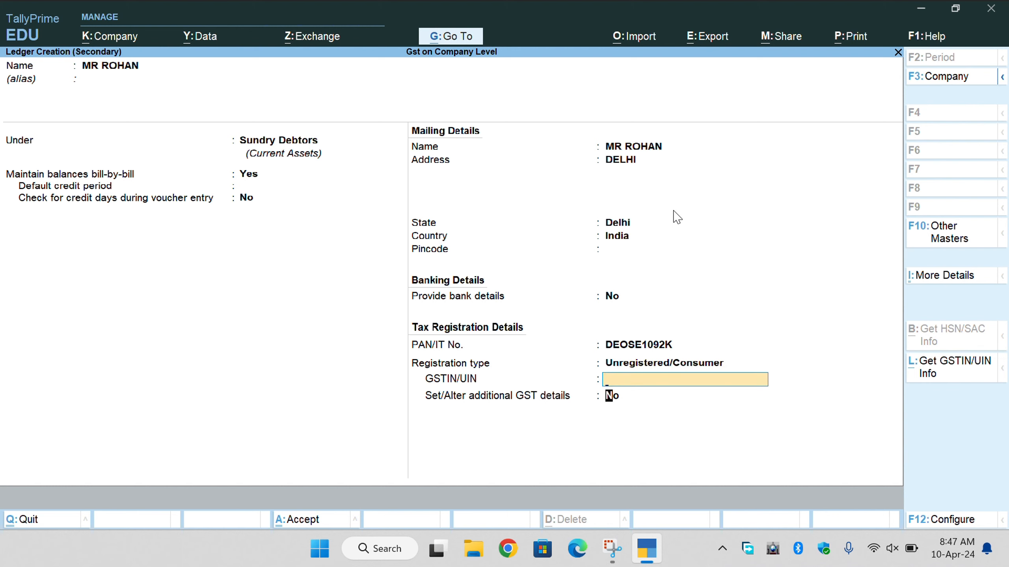
pyautogui.press('Return')
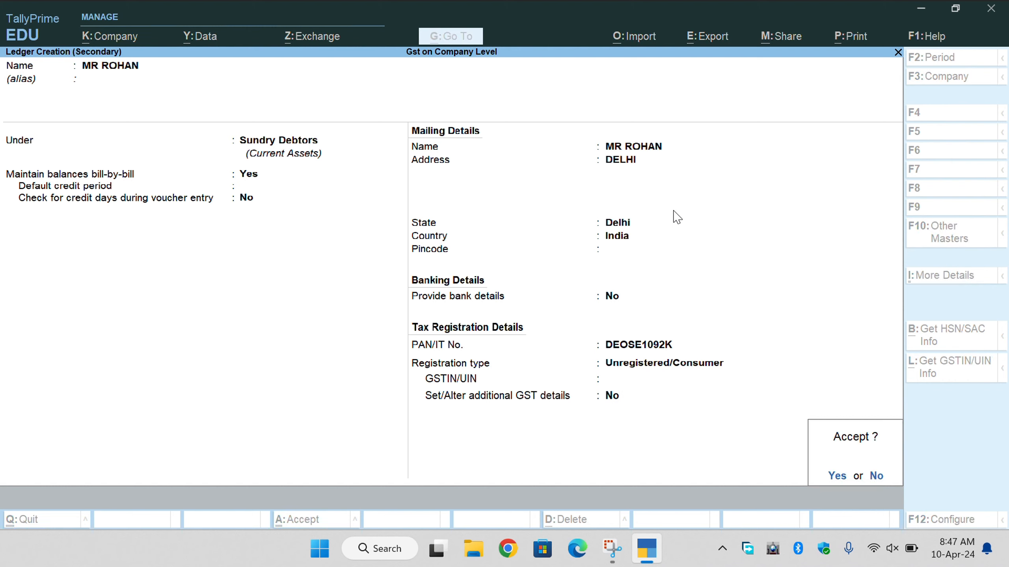
pyautogui.press('Return')
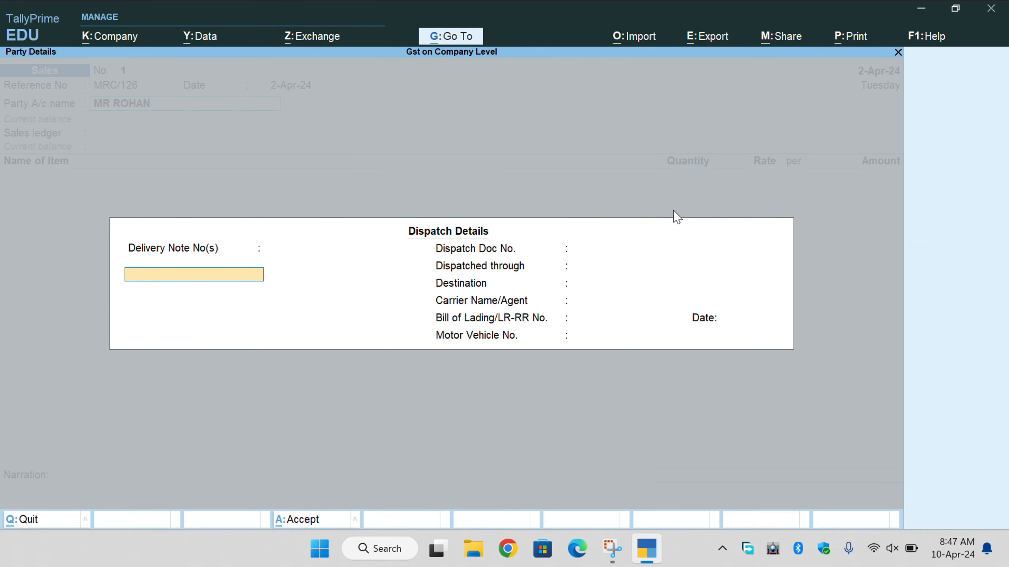
# Accept the dispatch and party details unchanged, keeping Delhi as the place of supply.
pyautogui.press('Return')
pyautogui.press('Return')
pyautogui.press('Return')
pyautogui.press('Return')
pyautogui.press('Return')
pyautogui.press('Return')
pyautogui.press('Return')
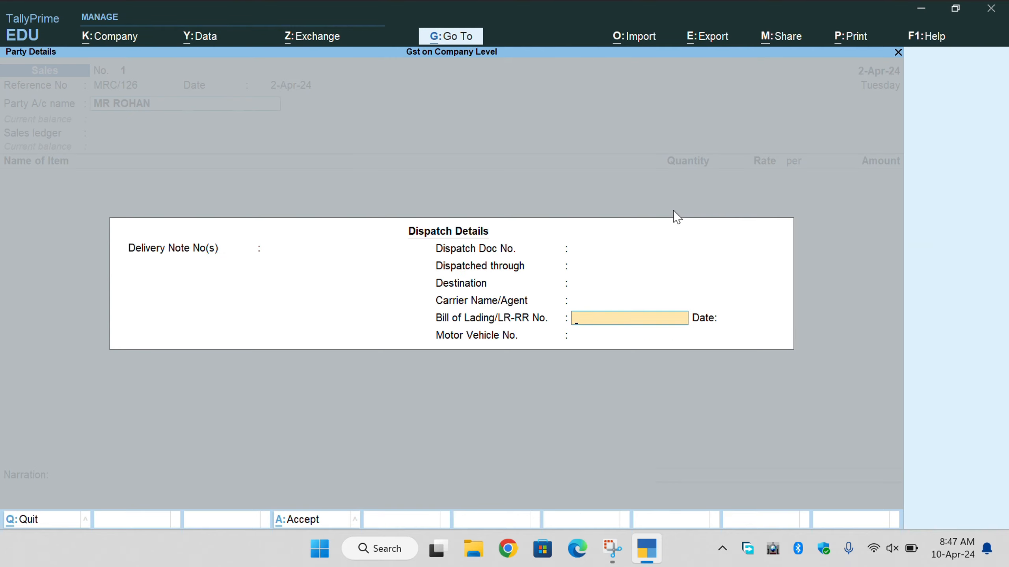
pyautogui.press('Return')
pyautogui.press('Return')
pyautogui.press('Return')
pyautogui.press('Return')
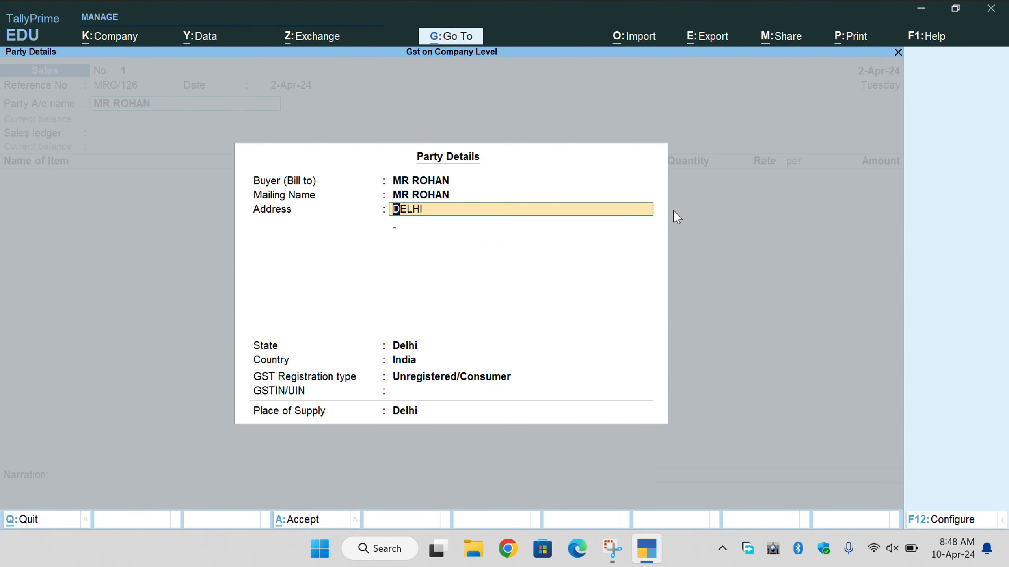
pyautogui.press('Return')
pyautogui.press('Return')
pyautogui.press('Return')
pyautogui.press('Return')
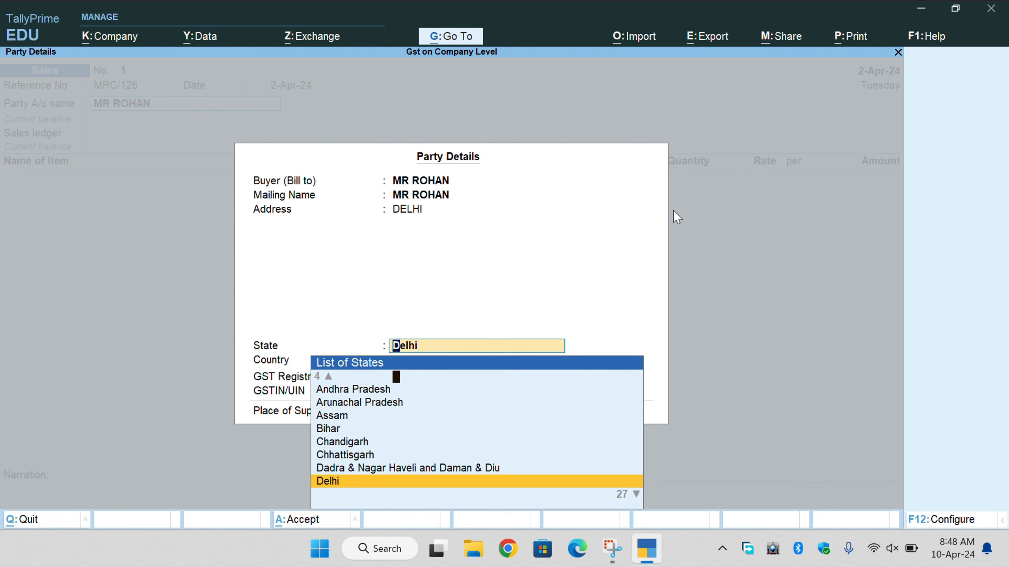
pyautogui.press('Return')
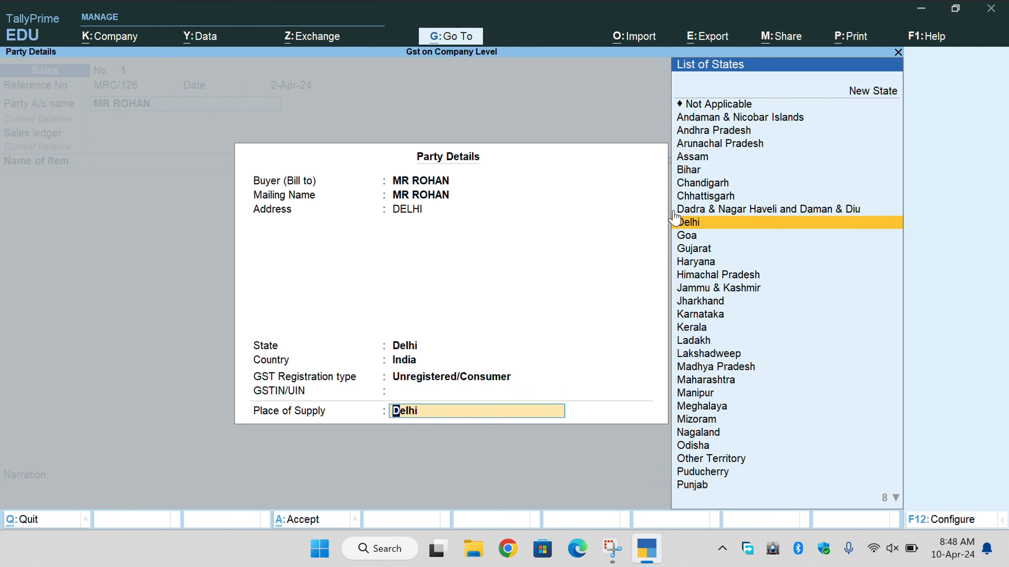
pyautogui.press('Return')
pyautogui.press('Return')
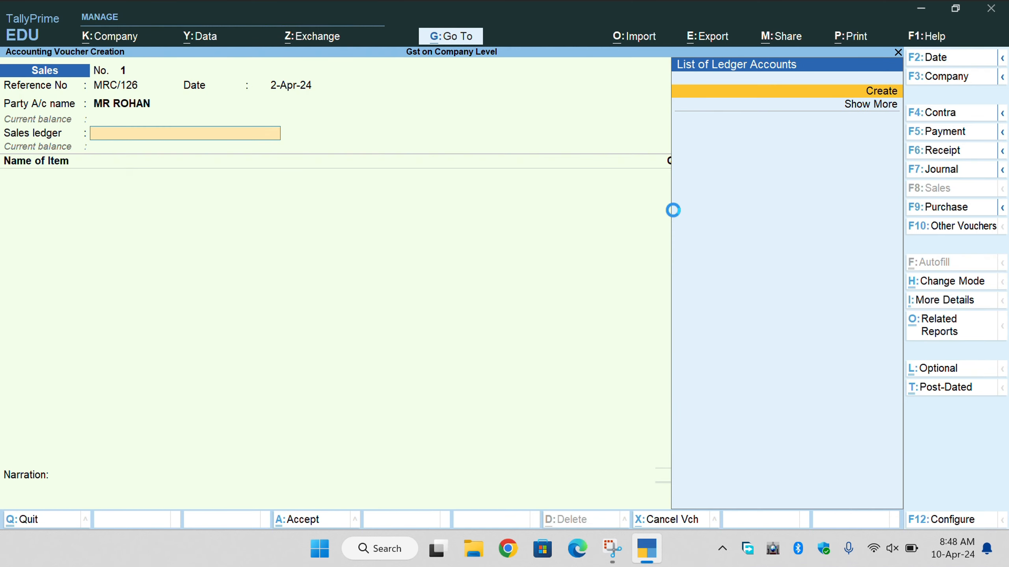
# Create a SALES ledger under Sales Accounts, GST applicable with Goods as supply type, and save it.
pyautogui.write('SALES')
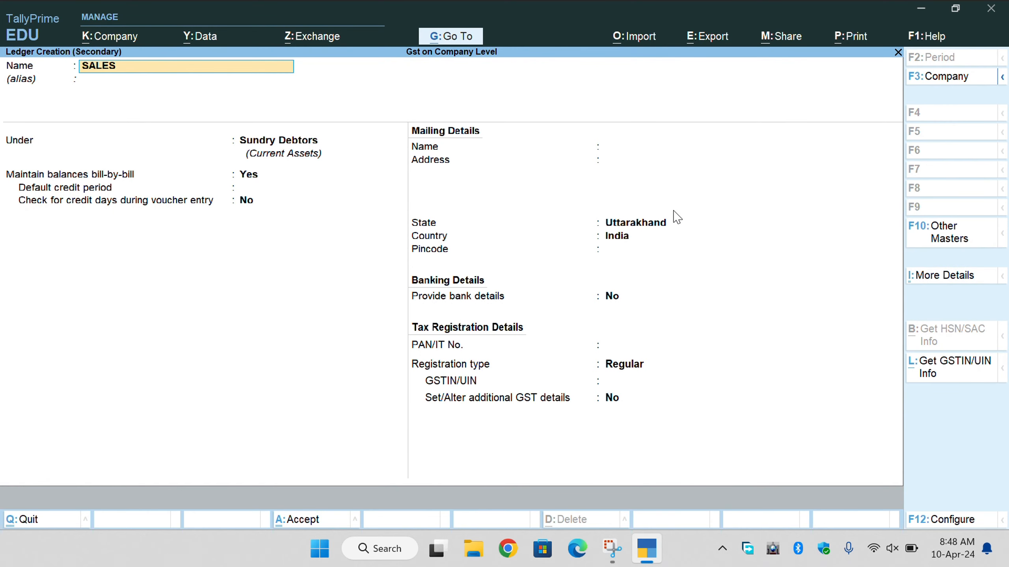
pyautogui.press('Return')
pyautogui.press('Return')
pyautogui.write('SA')
pyautogui.press('Return')
pyautogui.press('Return')
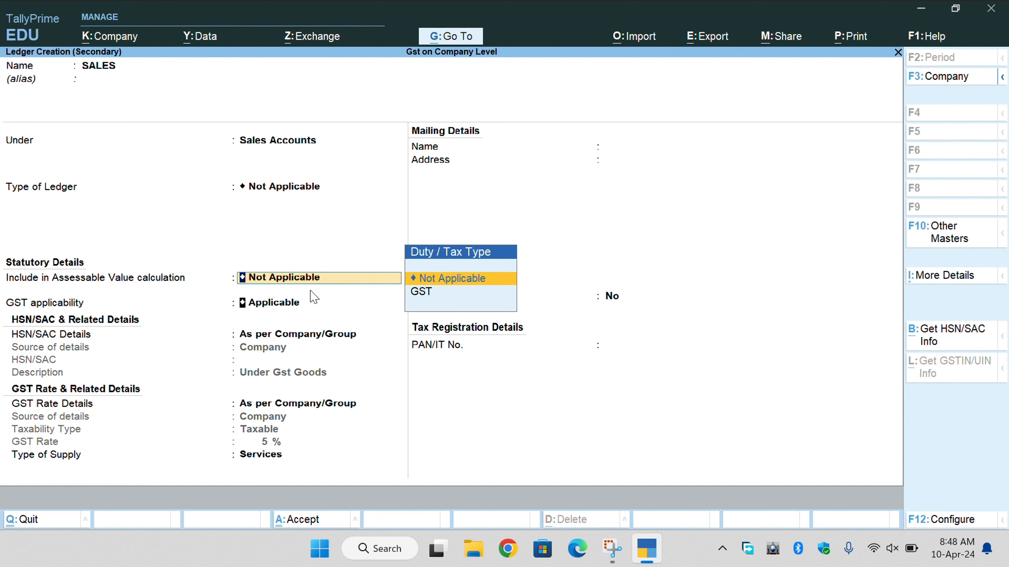
pyautogui.press('Return')
pyautogui.press('Return')
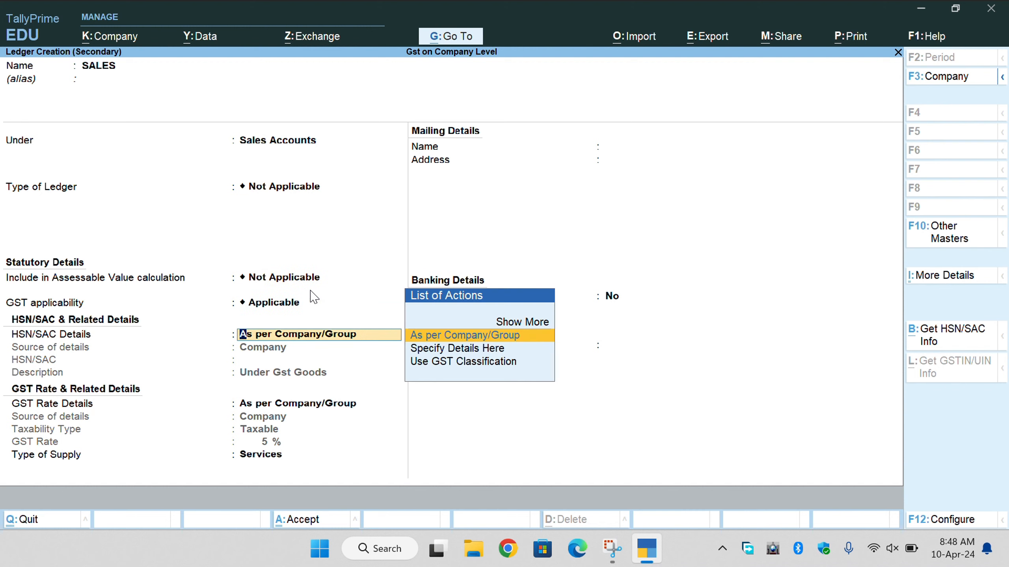
pyautogui.press('Return')
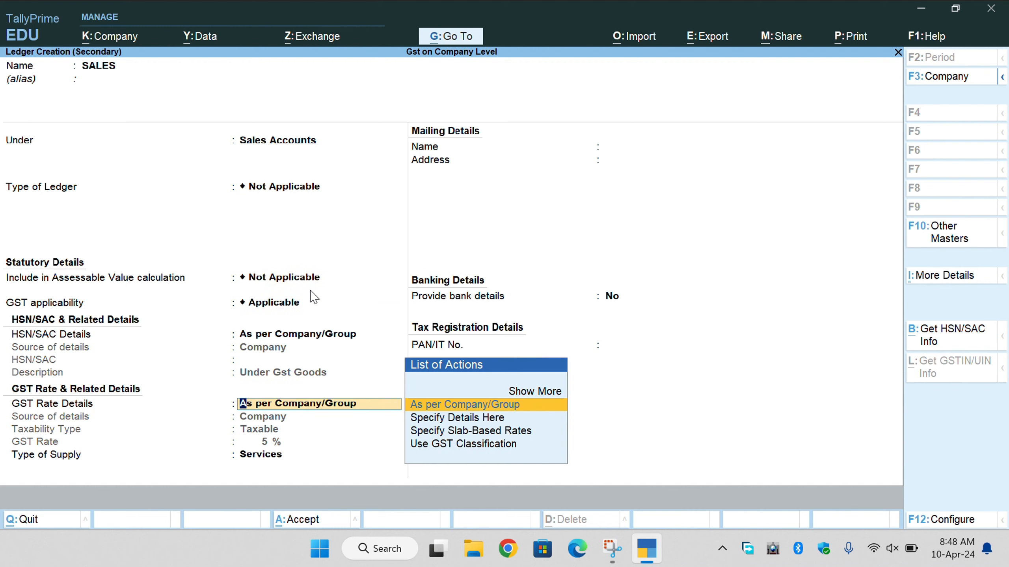
pyautogui.press('Return')
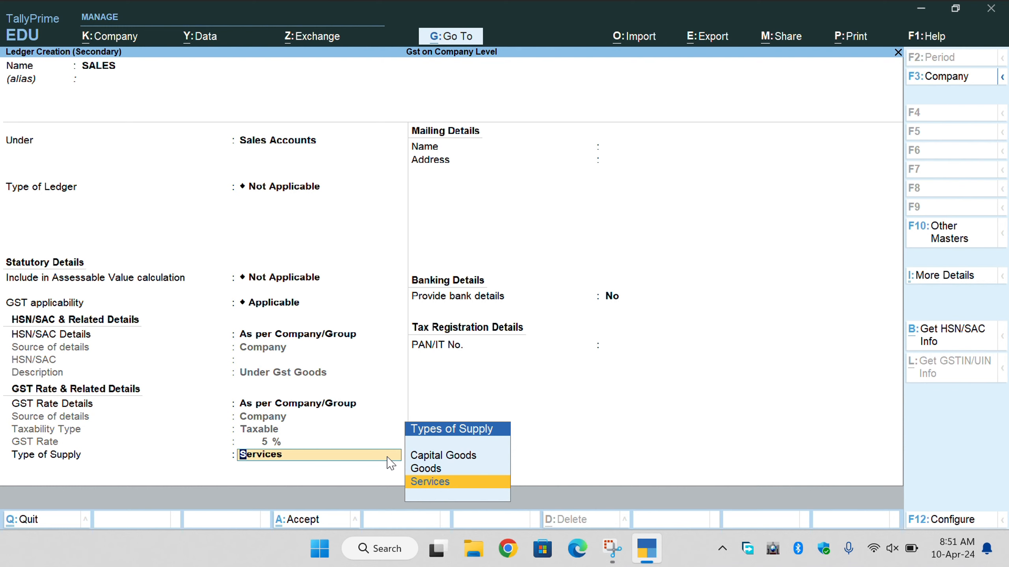
pyautogui.press('Up')
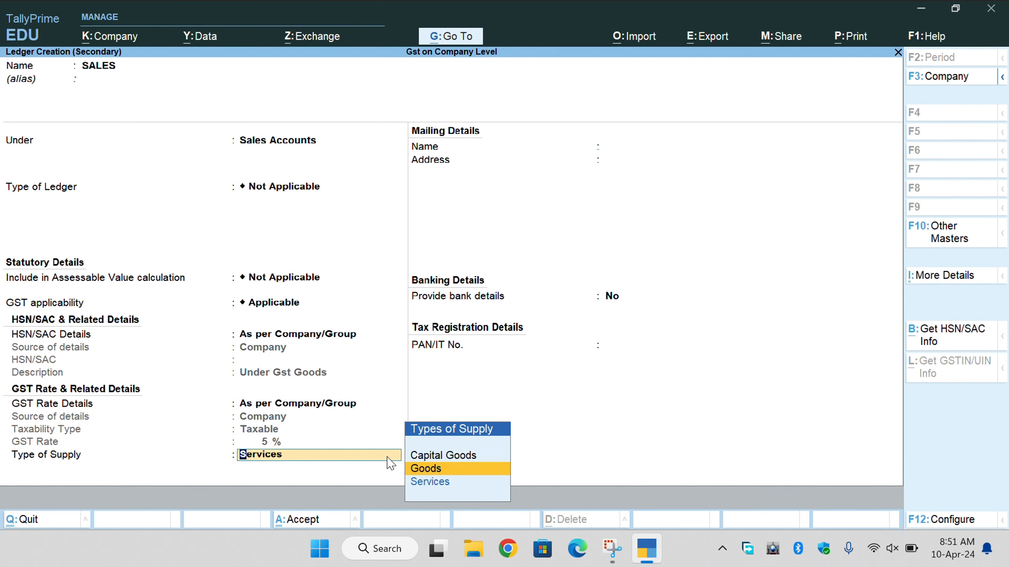
pyautogui.press('Return')
pyautogui.press('Return')
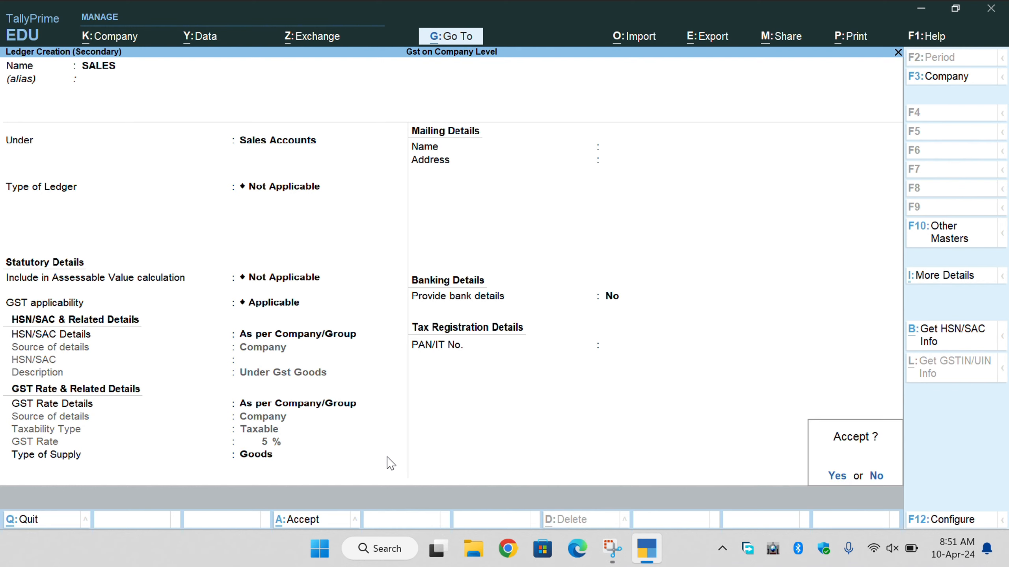
pyautogui.press('Return')
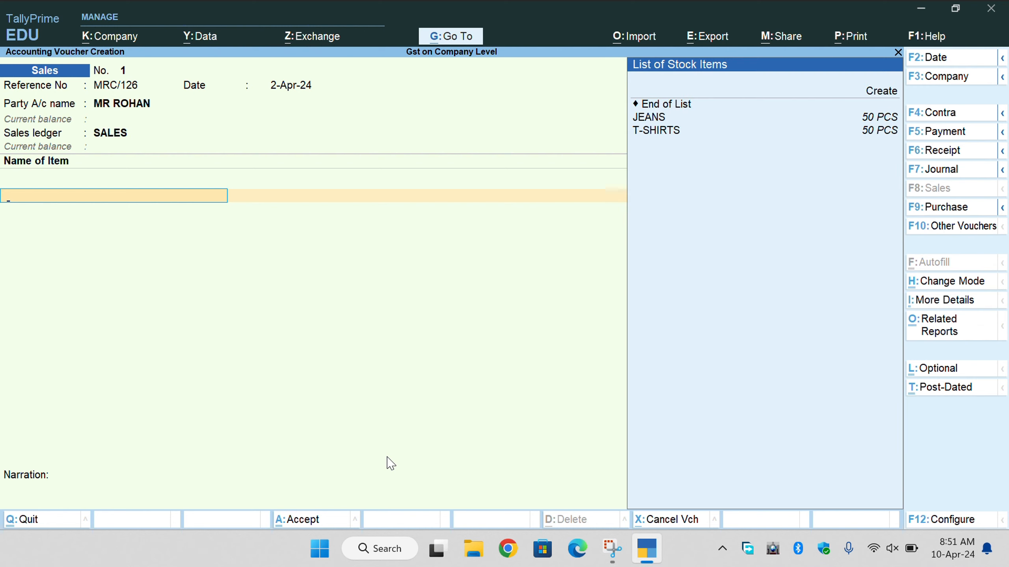
# Add JEANS as the first item: 2 PCS at a rate of 850.
pyautogui.press('Down')
pyautogui.press('Down')
pyautogui.press('Down')
pyautogui.press('Return')
pyautogui.write('2')
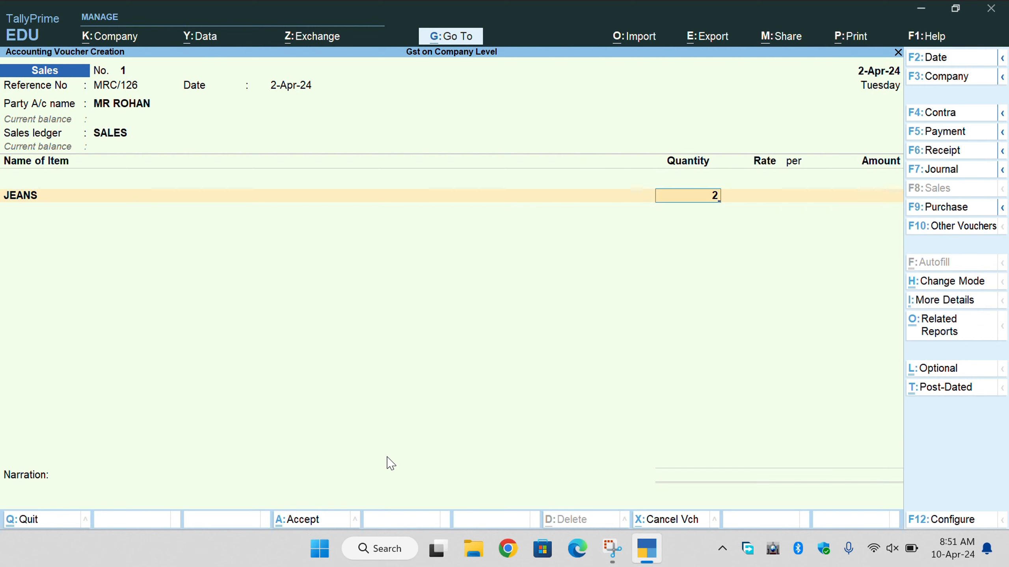
pyautogui.press('Return')
pyautogui.write('8')
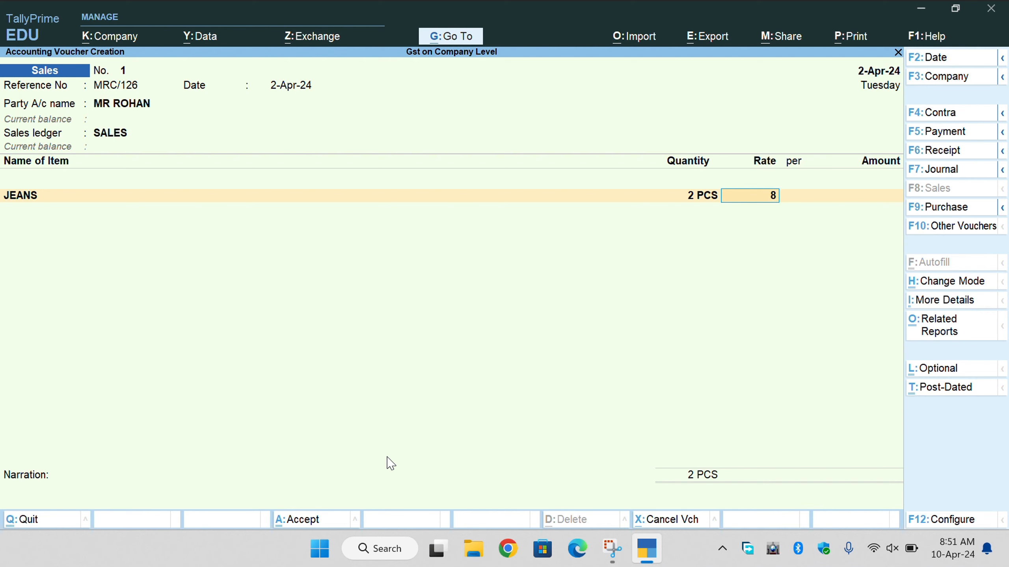
pyautogui.write('6')
pyautogui.press('BackSpace')
pyautogui.write('50')
pyautogui.press('Return')
# Add T-SHIRTS, 2 PCS at 650 (1,300.00), then leave the item lines.
pyautogui.press('Return')
pyautogui.press('Return')
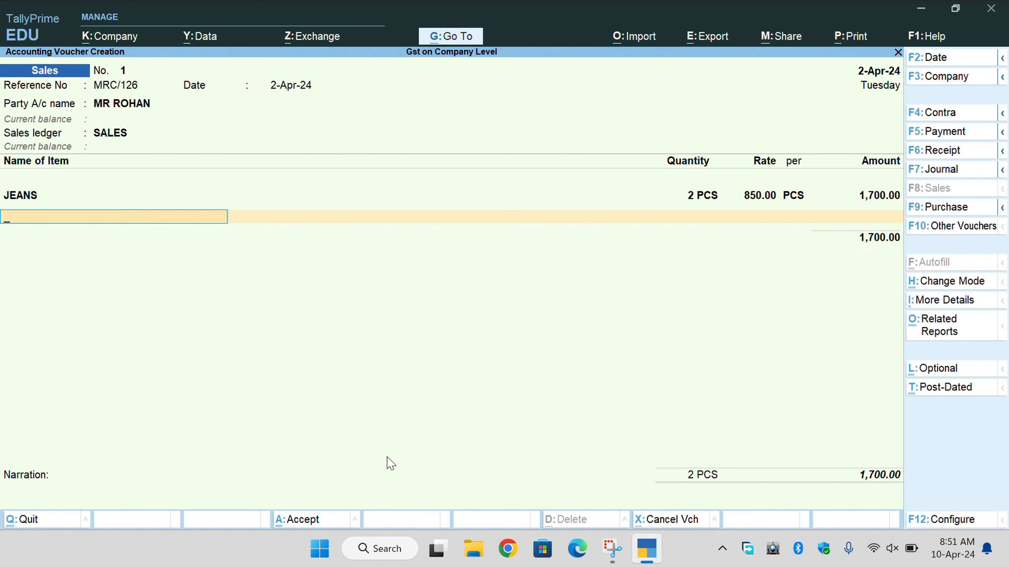
pyautogui.press('Down')
pyautogui.press('Down')
pyautogui.press('Return')
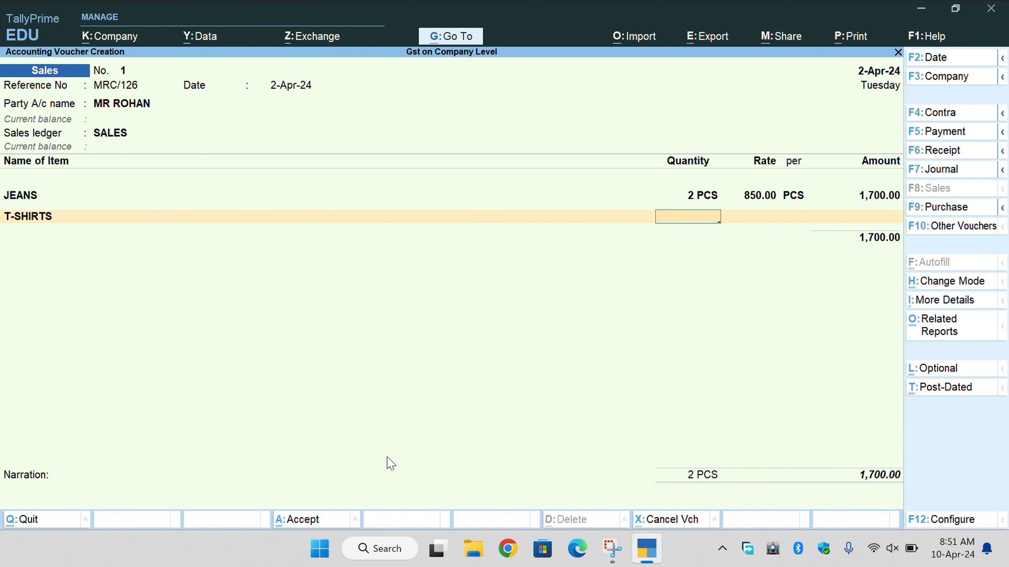
pyautogui.write('2')
pyautogui.press('Return')
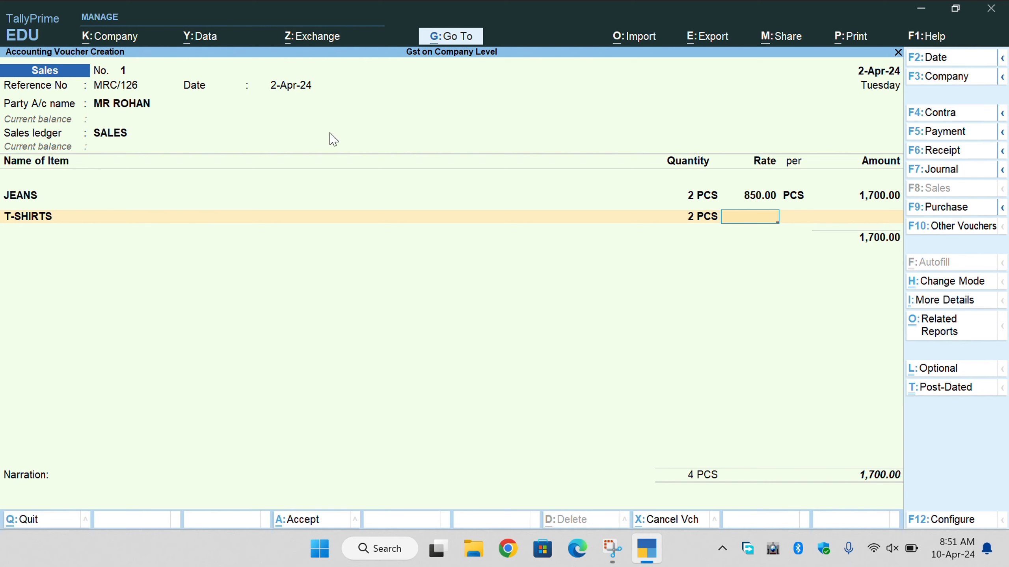
pyautogui.write('7')
pyautogui.press('BackSpace')
pyautogui.write('650')
pyautogui.press('Return')
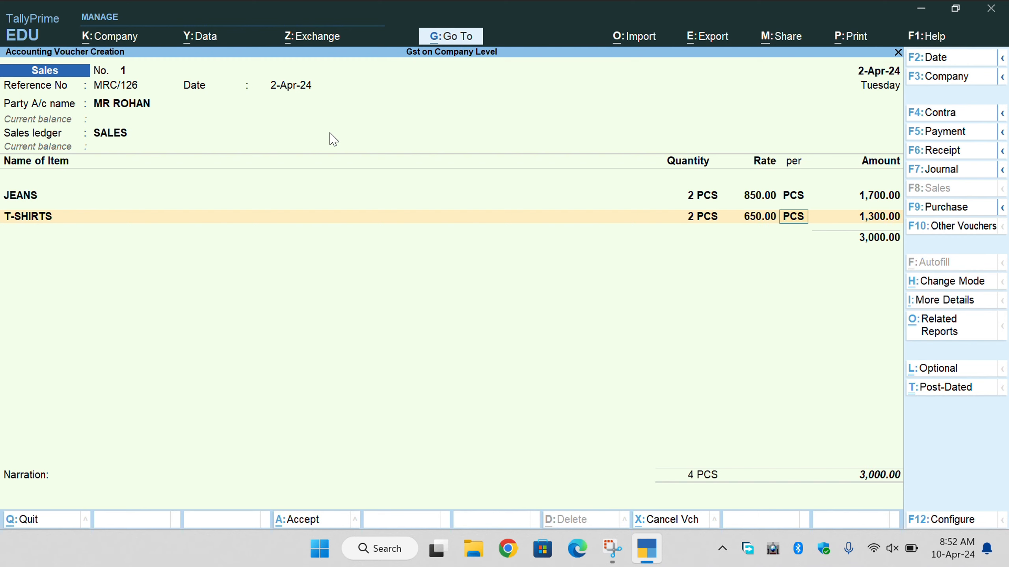
pyautogui.press('Return')
pyautogui.press('Return')
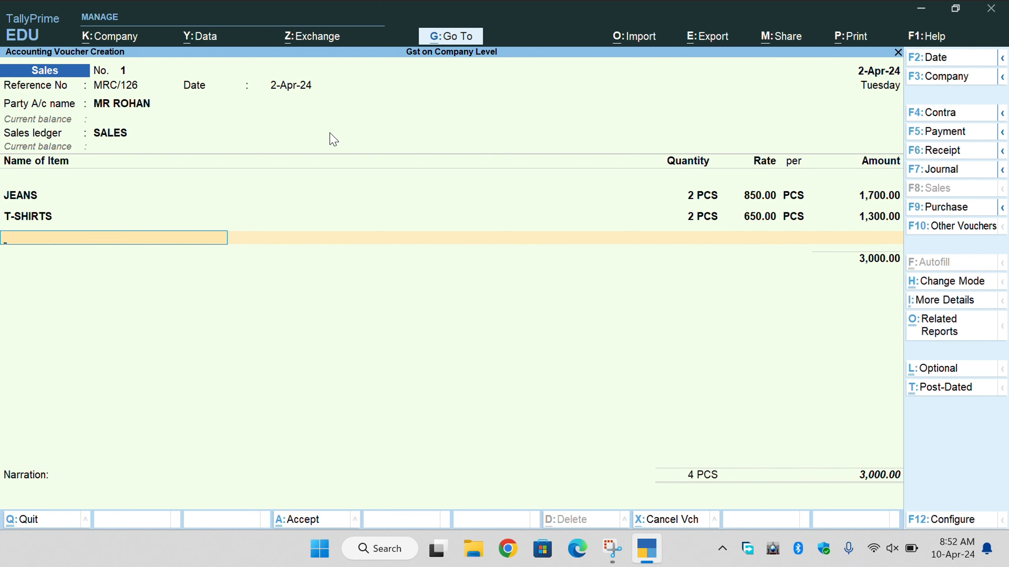
pyautogui.press('Return')
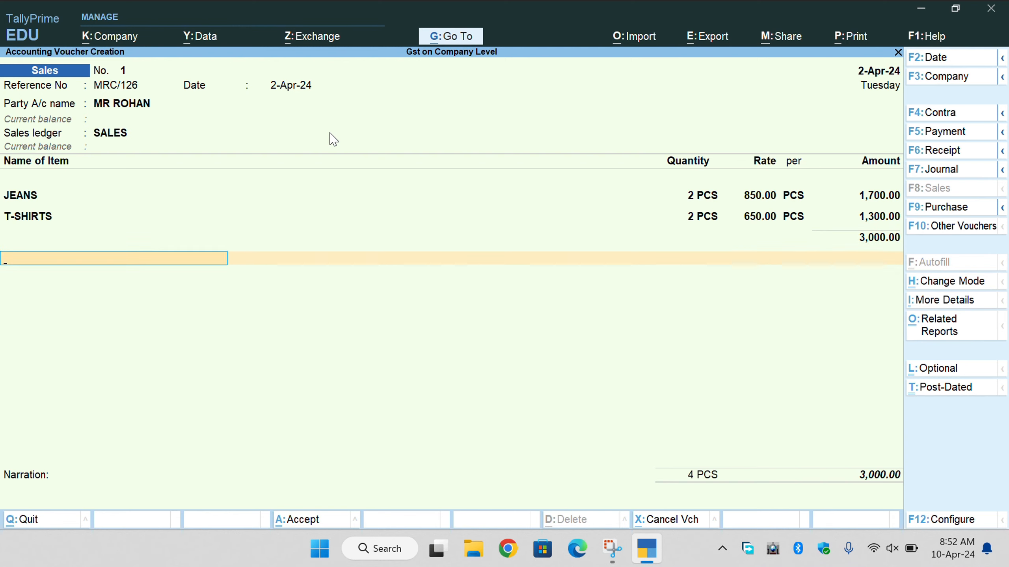
pyautogui.press('BackSpace')
pyautogui.press('Return')
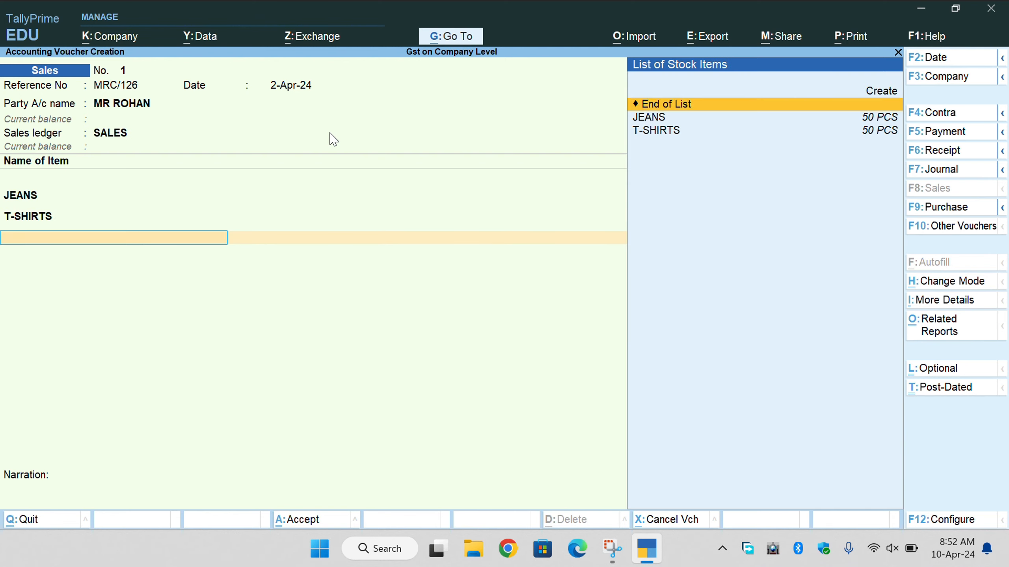
pyautogui.press('Return')
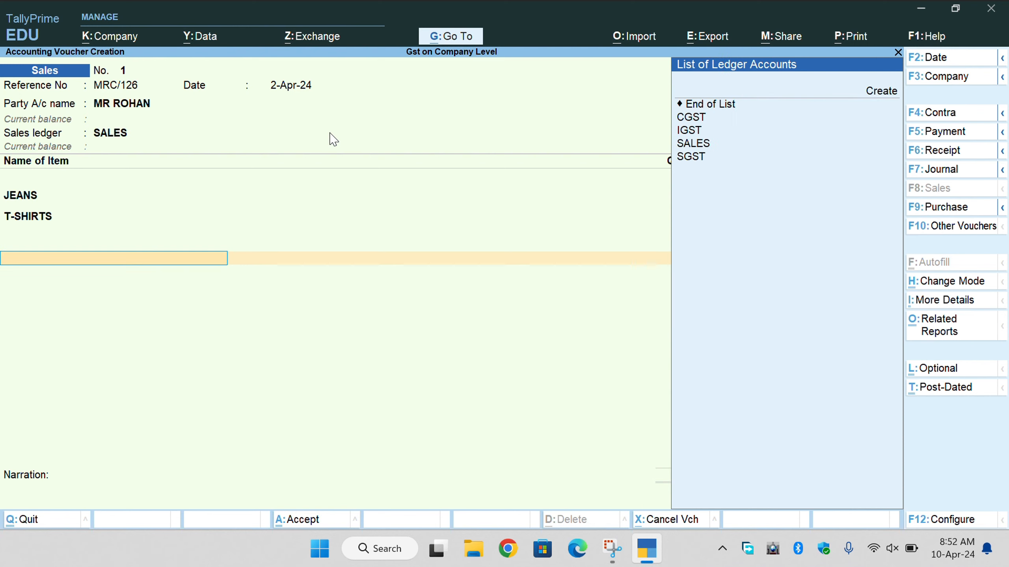
# Try CGST, then SGST, as the tax ledger before stepping back to the item lines.
pyautogui.press('Down')
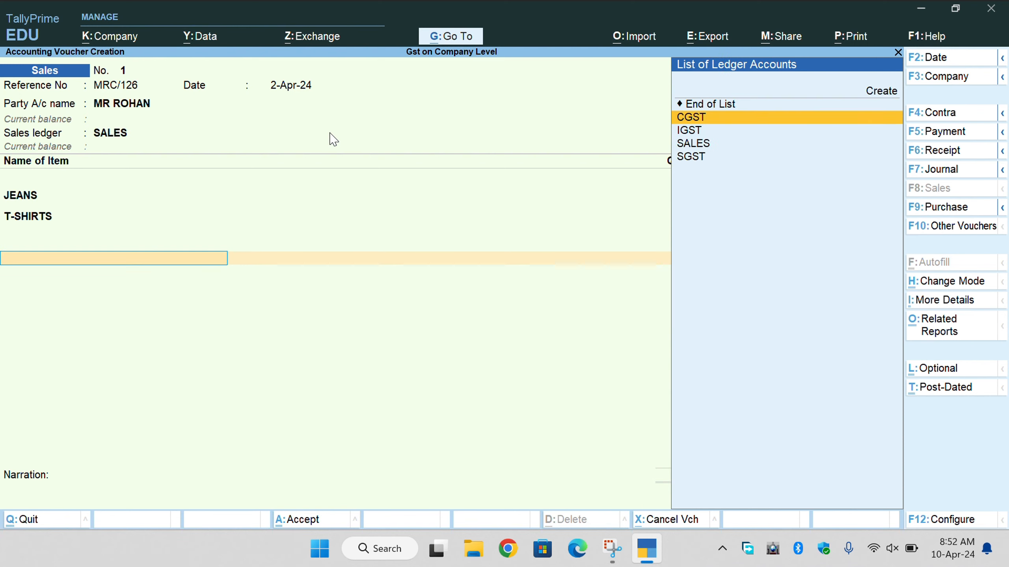
pyautogui.press('Return')
pyautogui.press('BackSpace')
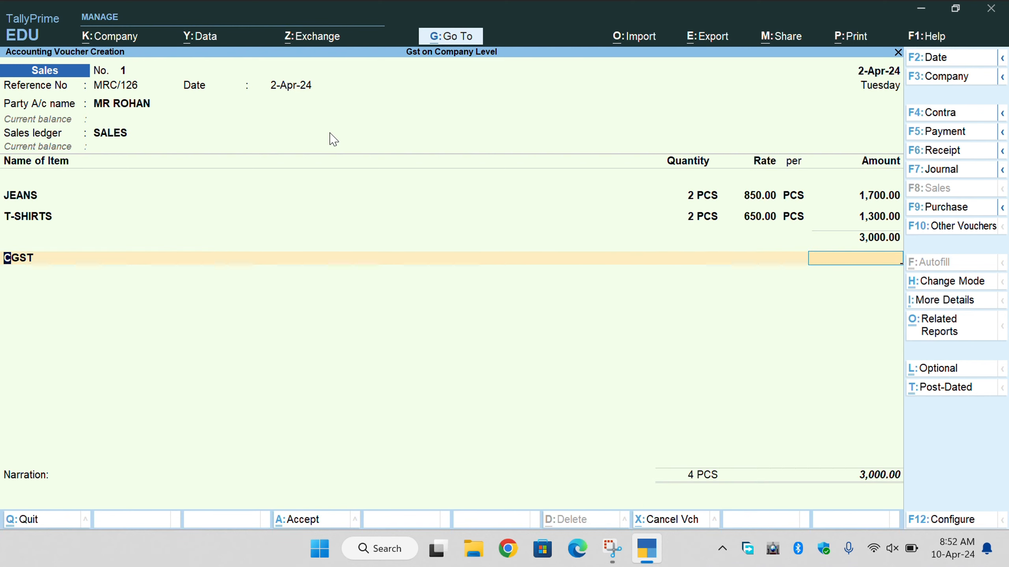
pyautogui.press('Down')
pyautogui.press('Down')
pyautogui.press('Down')
pyautogui.press('Return')
pyautogui.press('BackSpace')
pyautogui.press('BackSpace')
pyautogui.press('BackSpace')
pyautogui.press('BackSpace')
pyautogui.press('BackSpace')
pyautogui.press('BackSpace')
pyautogui.press('BackSpace')
pyautogui.press('BackSpace')
pyautogui.press('BackSpace')
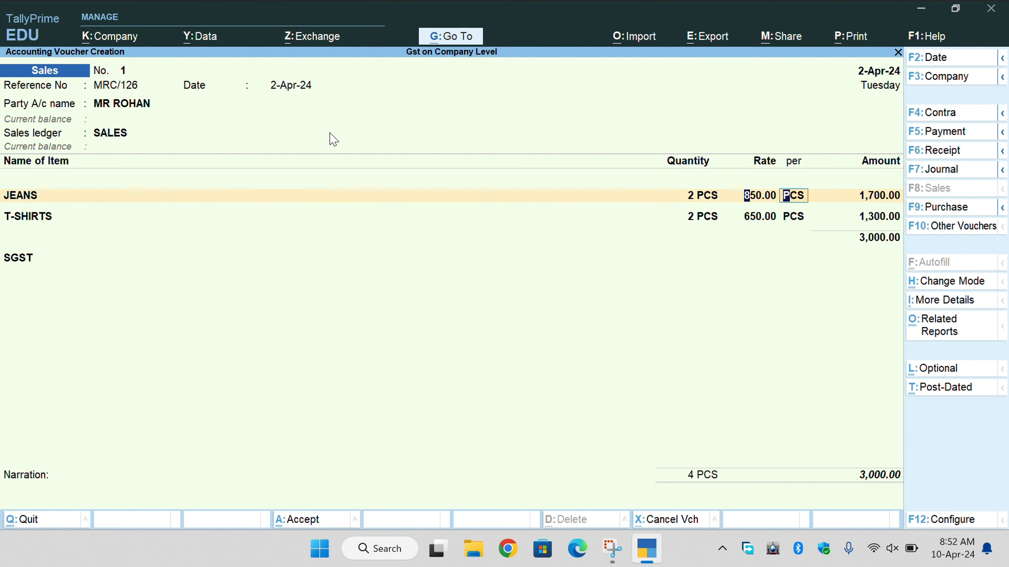
# Review the customer's ledger and party details, then return to the voucher.
pyautogui.hotkey('ctrl', 'Return')
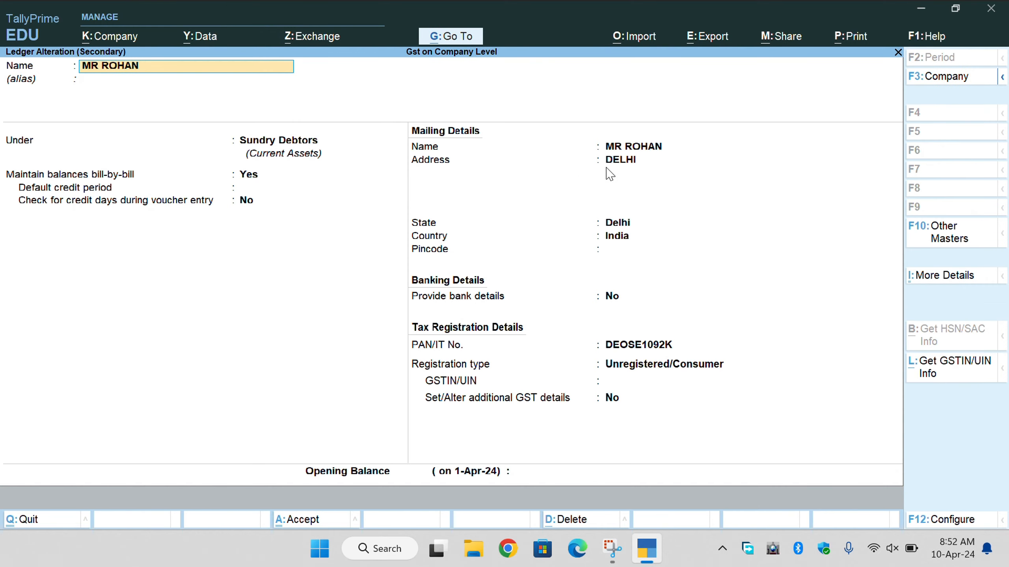
pyautogui.hotkey('ctrl', 'a')
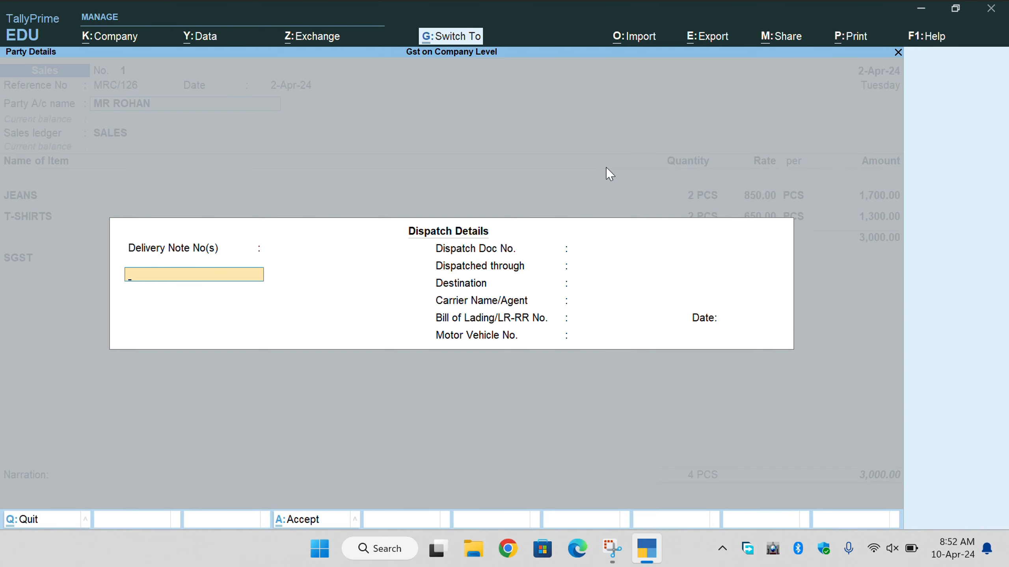
pyautogui.press('BackSpace')
pyautogui.hotkey('ctrl', 'a')
# Replace SGST with IGST as the tax ledger, adding 150.00 for a 3,150.00 total.
pyautogui.press('Return')
pyautogui.press('Return')
pyautogui.press('Return')
pyautogui.press('Return')
pyautogui.press('Return')
pyautogui.press('Return')
pyautogui.press('Return')
pyautogui.press('Return')
pyautogui.press('Return')
pyautogui.press('Return')
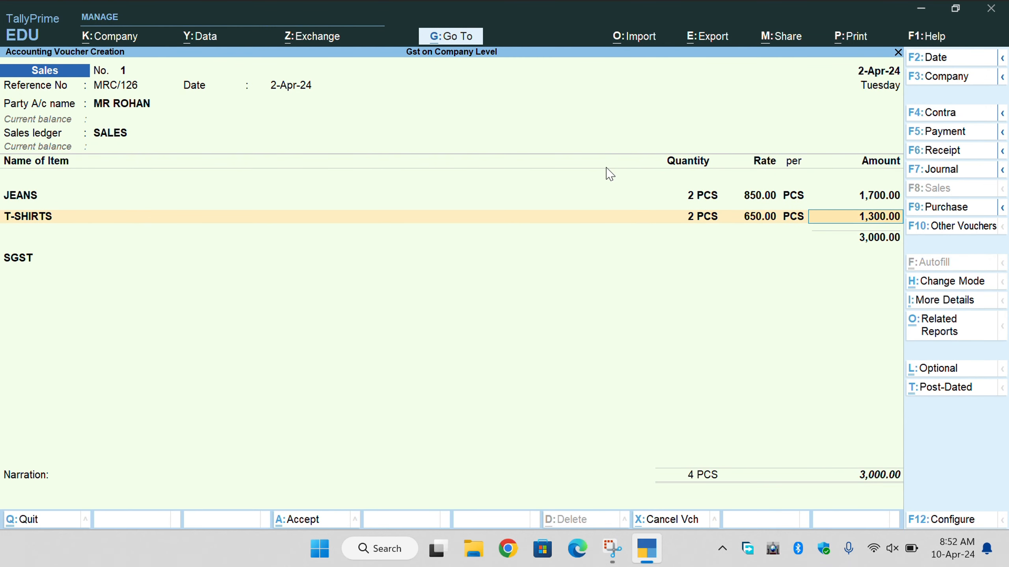
pyautogui.press('Return')
pyautogui.press('Return')
pyautogui.press('BackSpace')
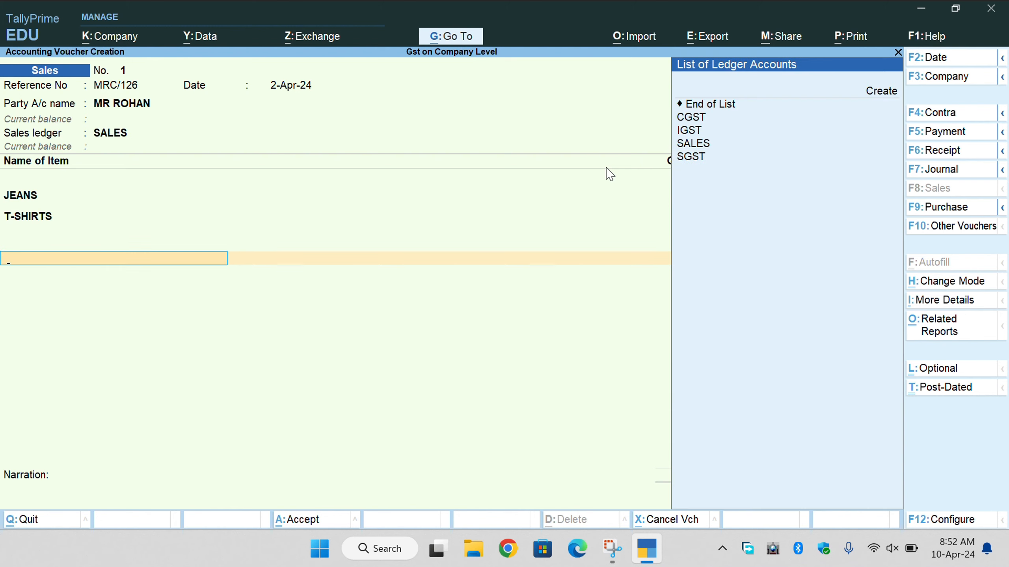
pyautogui.press('Down')
pyautogui.press('Down')
pyautogui.press('Down')
pyautogui.press('Down')
pyautogui.press('Down')
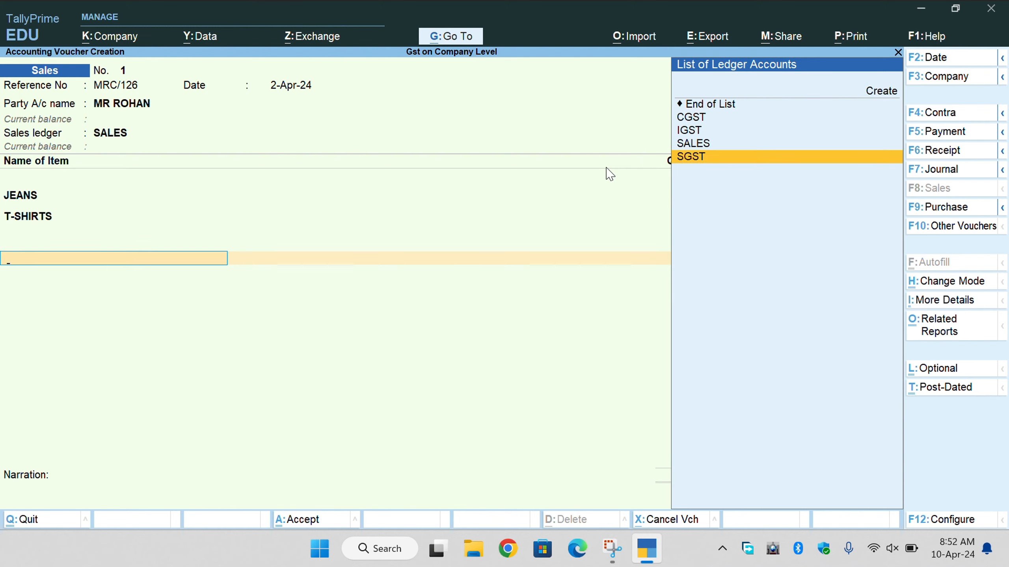
pyautogui.press('Up')
pyautogui.press('Up')
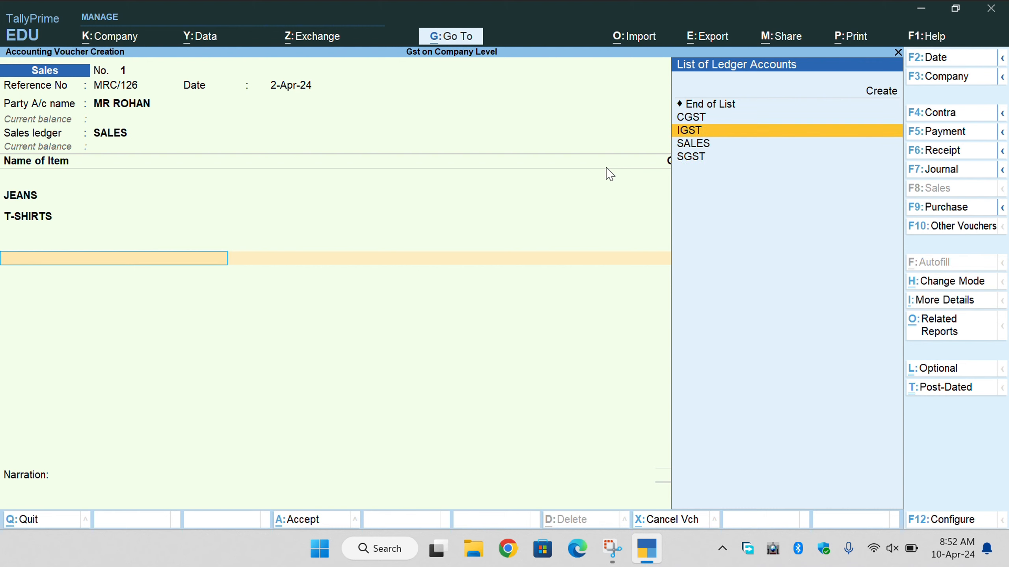
pyautogui.press('Return')
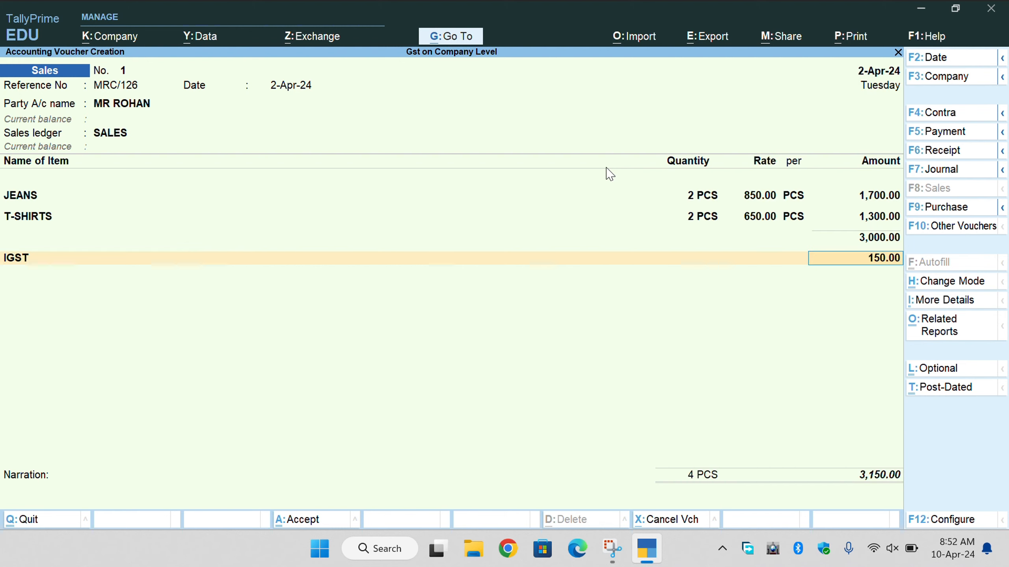
# Check the detailed 5% IGST breakdown in Tax Analysis, then finish the lines at 3,150.00.
pyautogui.hotkey('ctrl', 'o')
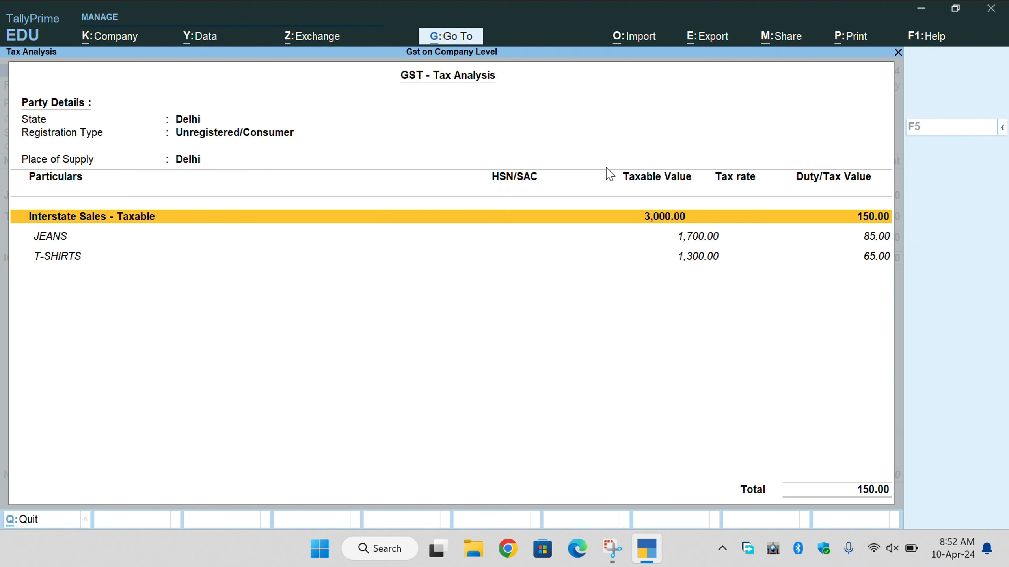
pyautogui.press('F5')
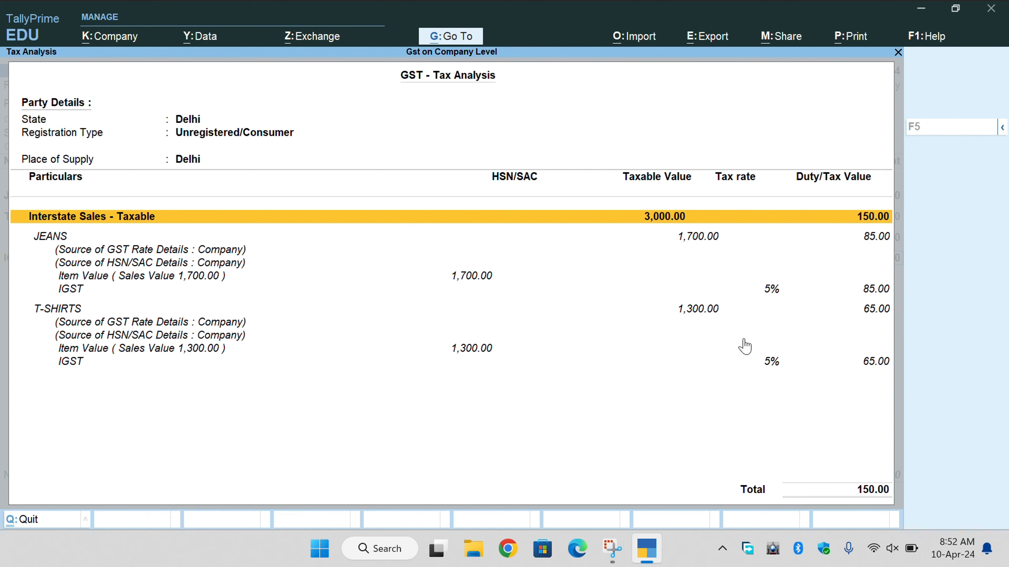
pyautogui.press('Escape')
pyautogui.press('Return')
pyautogui.press('Return')
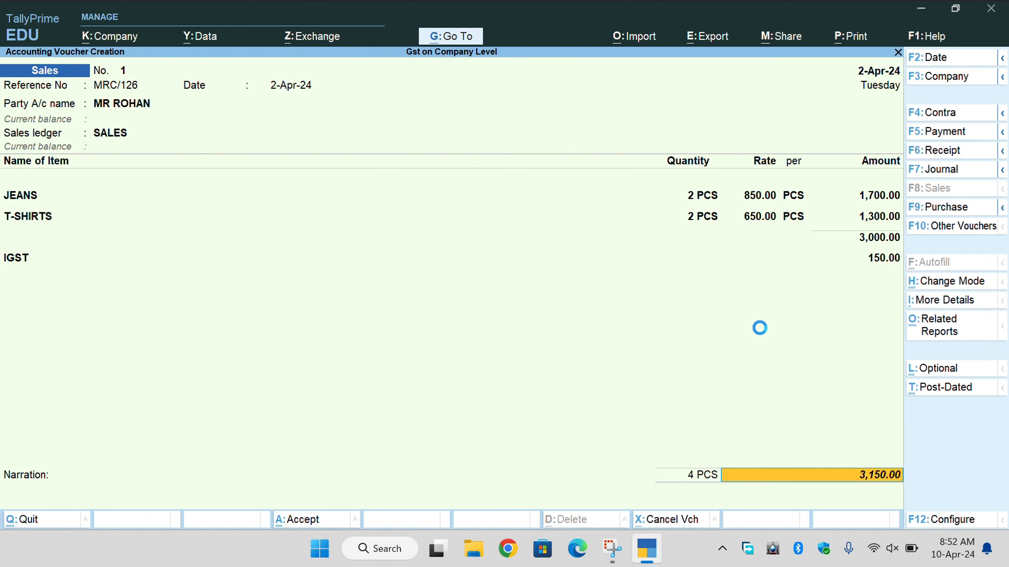
pyautogui.press('Return')
pyautogui.press('Return')
# Enter new bill reference MRC/126, save the voucher, and open Sales voucher No. 1's print dialog.
pyautogui.press('BackSpace')
pyautogui.write('AB')
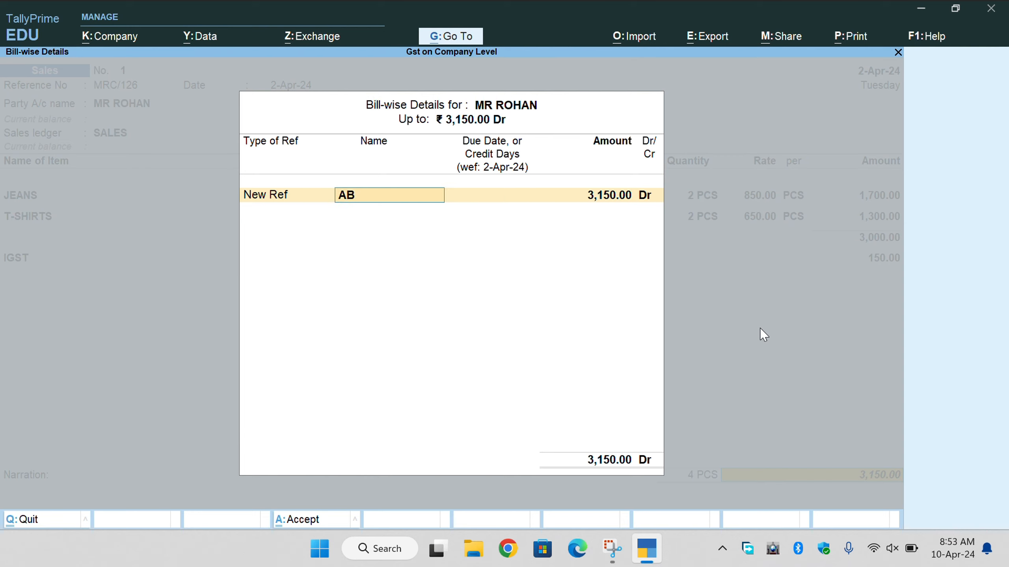
pyautogui.press('BackSpace')
pyautogui.press('BackSpace')
pyautogui.write('MRC/126')
pyautogui.press('Return')
pyautogui.press('Return')
pyautogui.press('Return')
pyautogui.press('Return')
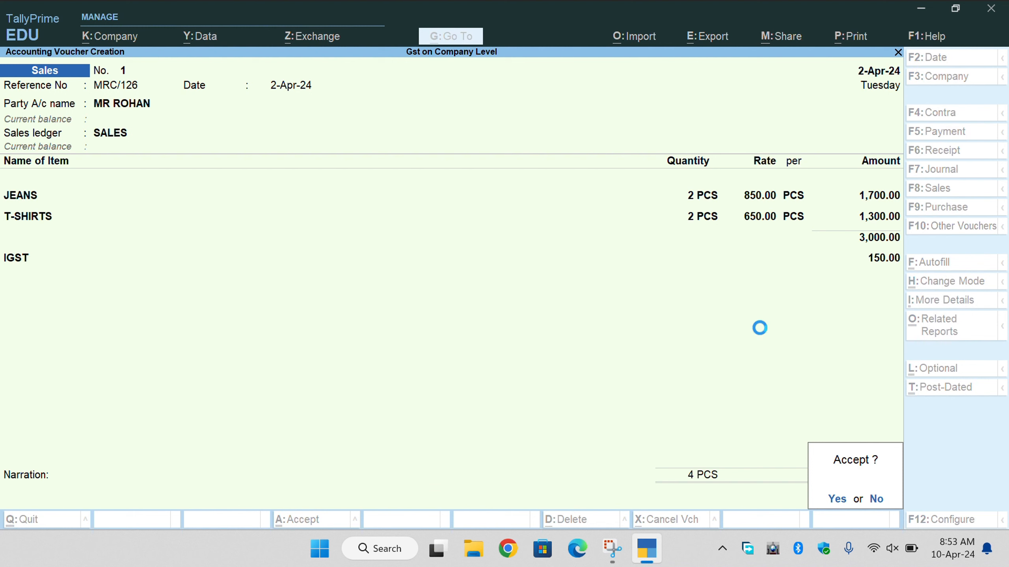
pyautogui.press('Return')
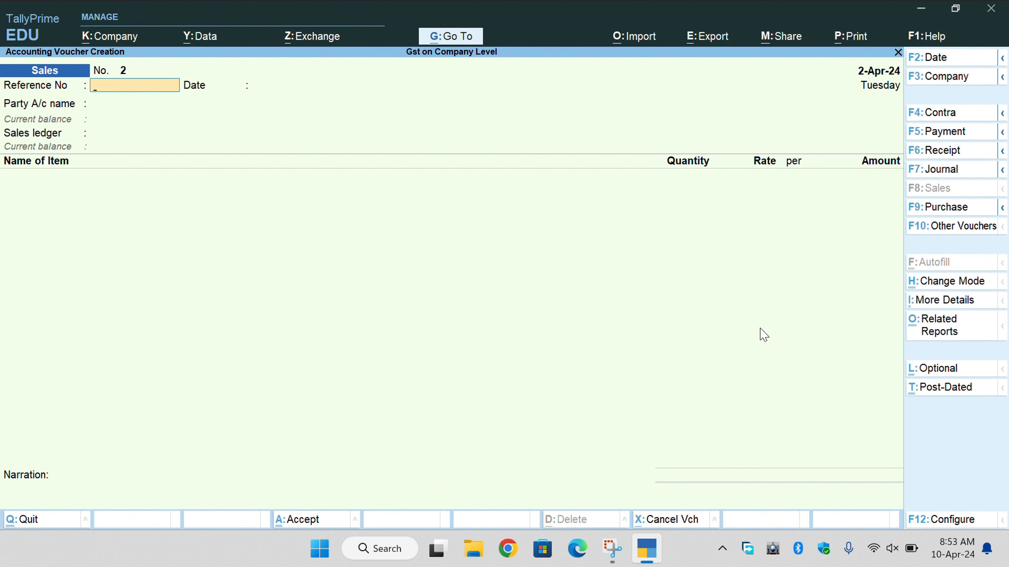
pyautogui.press('pageup')
pyautogui.hotkey('ctrl', 'p')
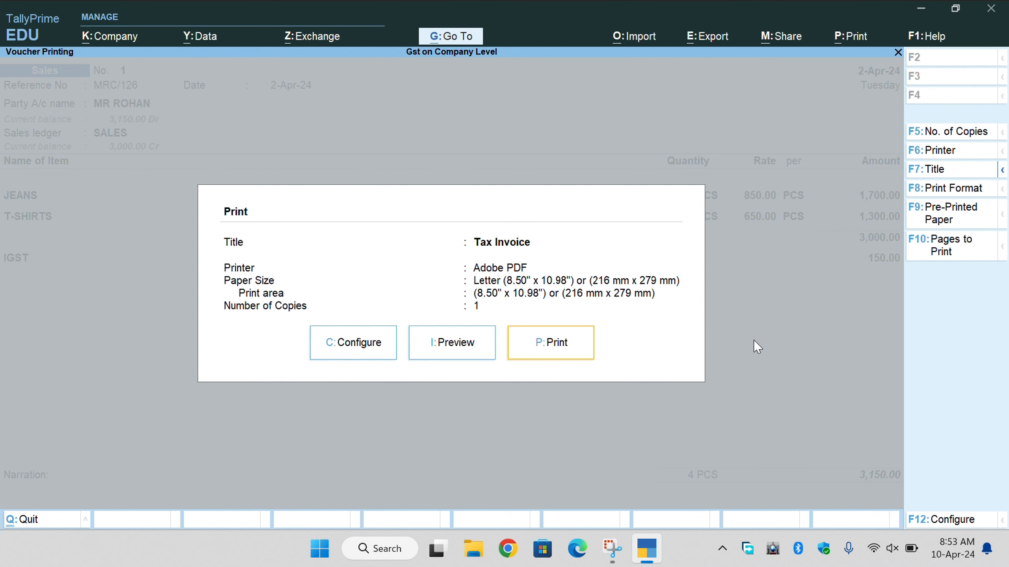
pyautogui.click(476, 356)
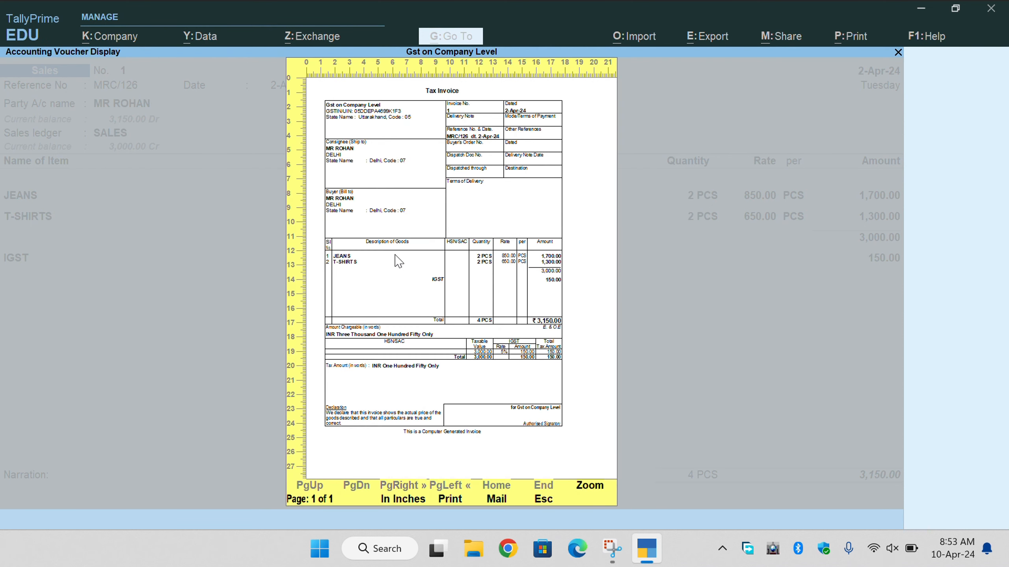
pyautogui.hotkey('alt', 'z')
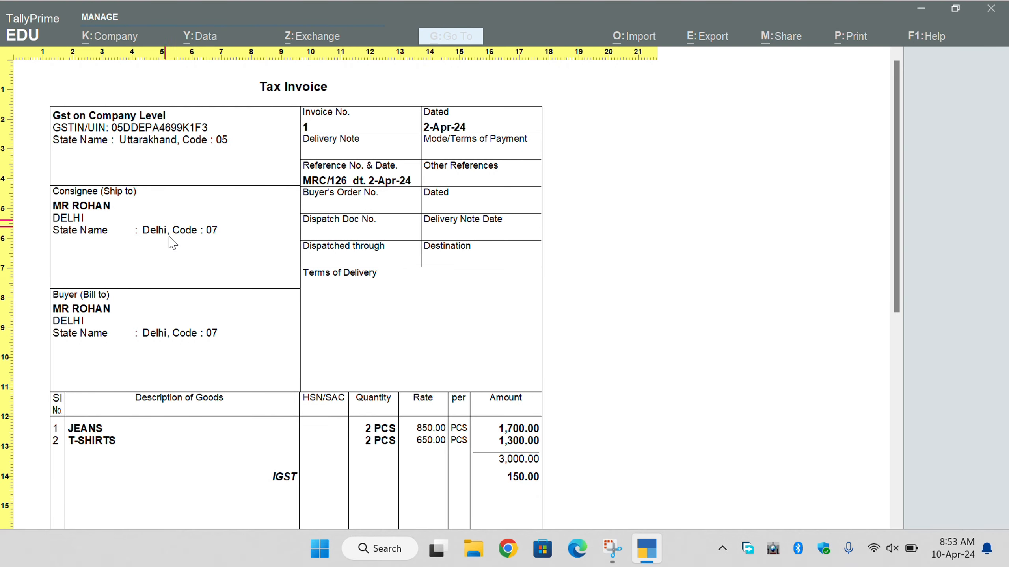
pyautogui.scroll(-1, 187, 263)
pyautogui.scroll(-7, 193, 279)
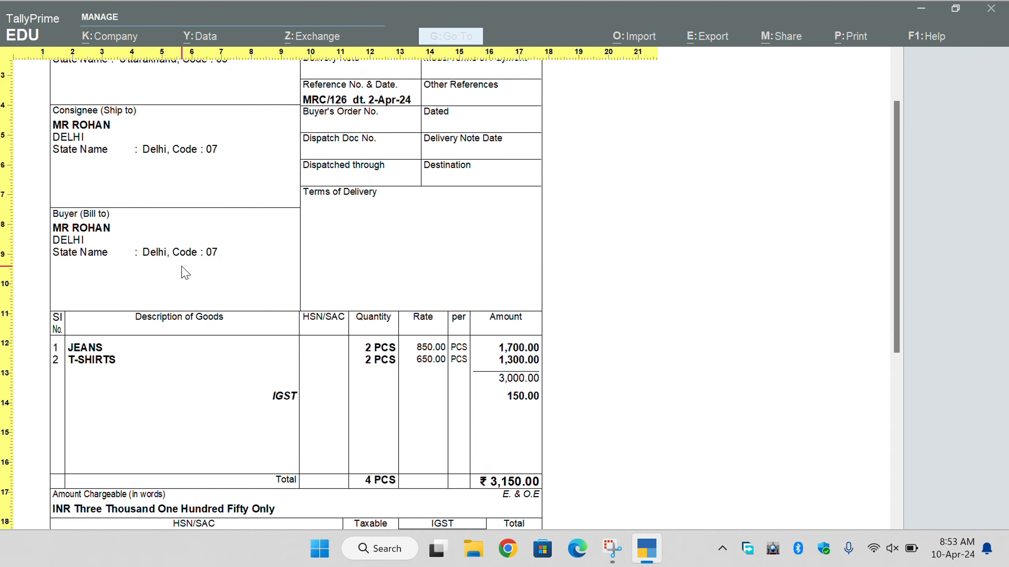
pyautogui.scroll(-2, 184, 274)
pyautogui.scroll(2, 185, 274)
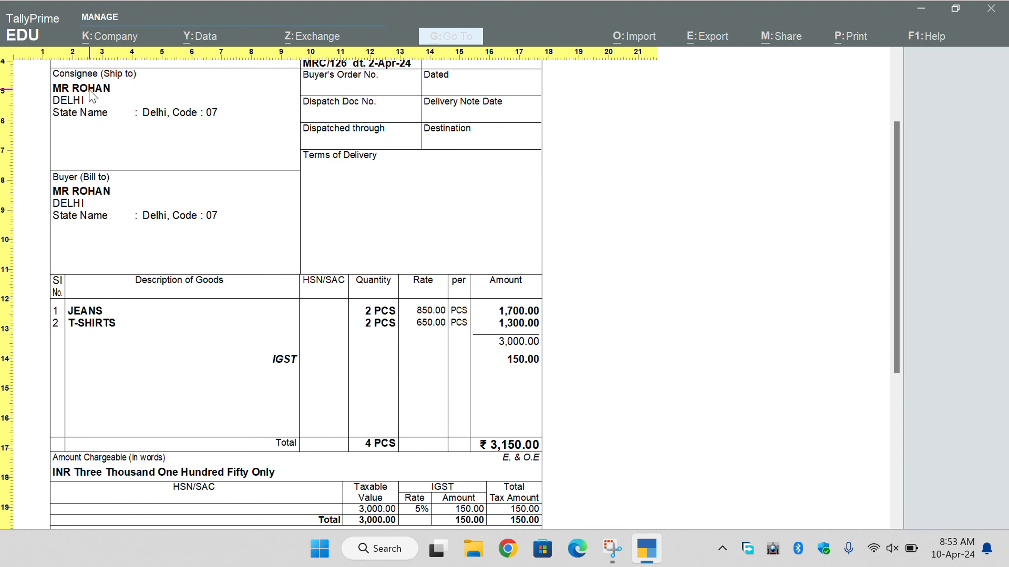
pyautogui.scroll(-2, 285, 335)
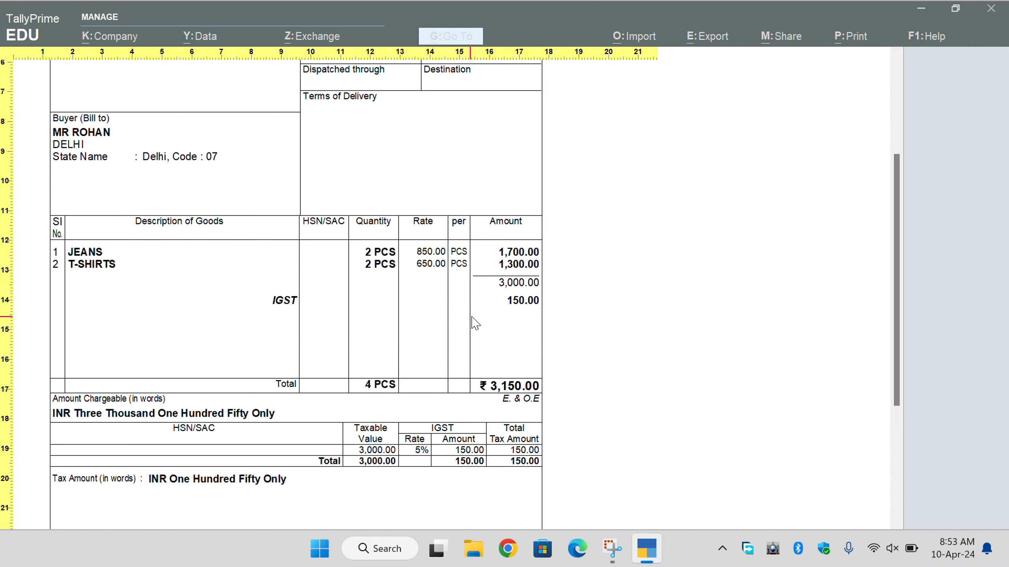
pyautogui.scroll(-1, 516, 314)
pyautogui.scroll(-3, 514, 340)
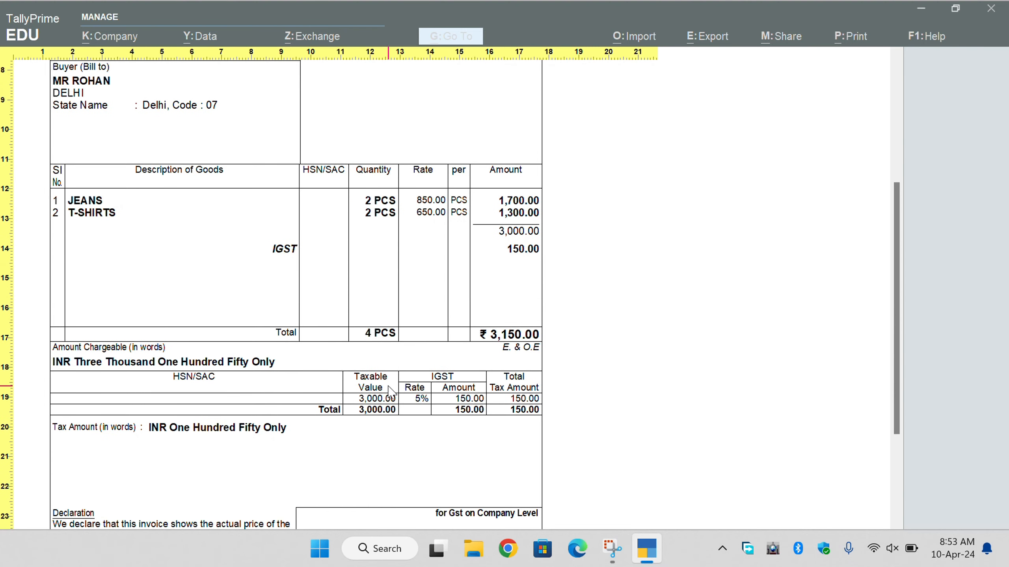
pyautogui.scroll(-4, 492, 367)
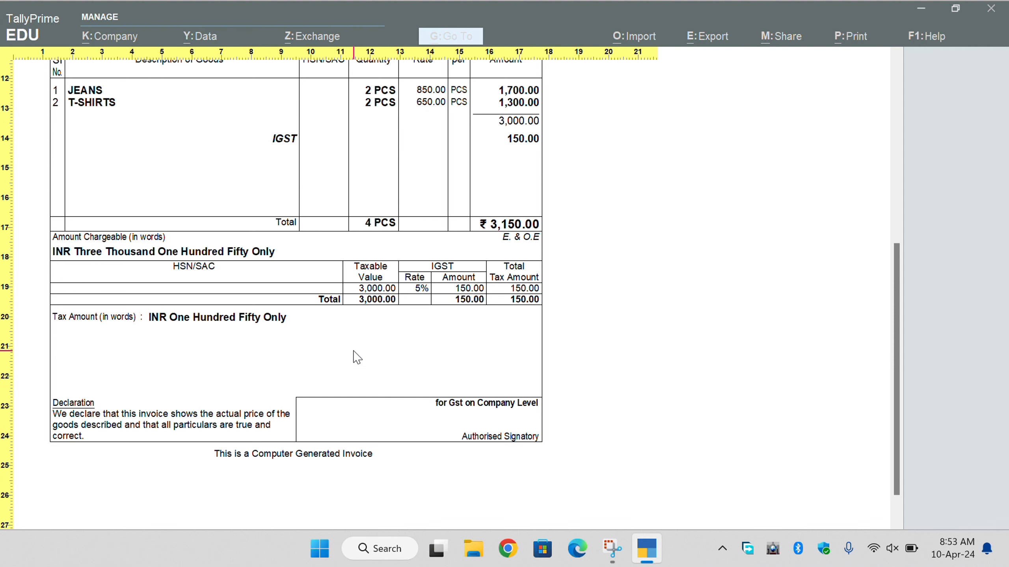
pyautogui.press('Escape')
pyautogui.press('Escape')
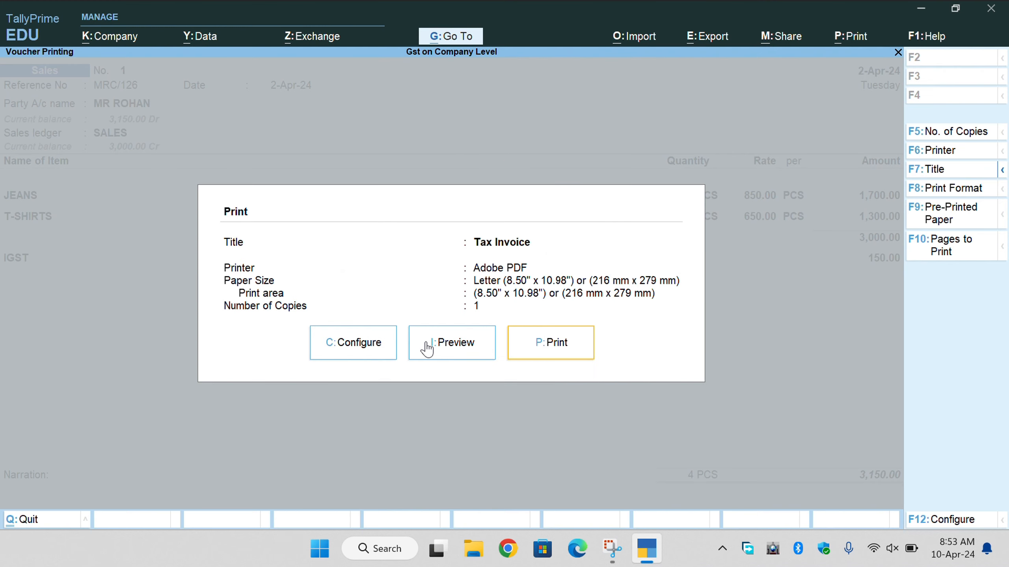
pyautogui.press('Escape')
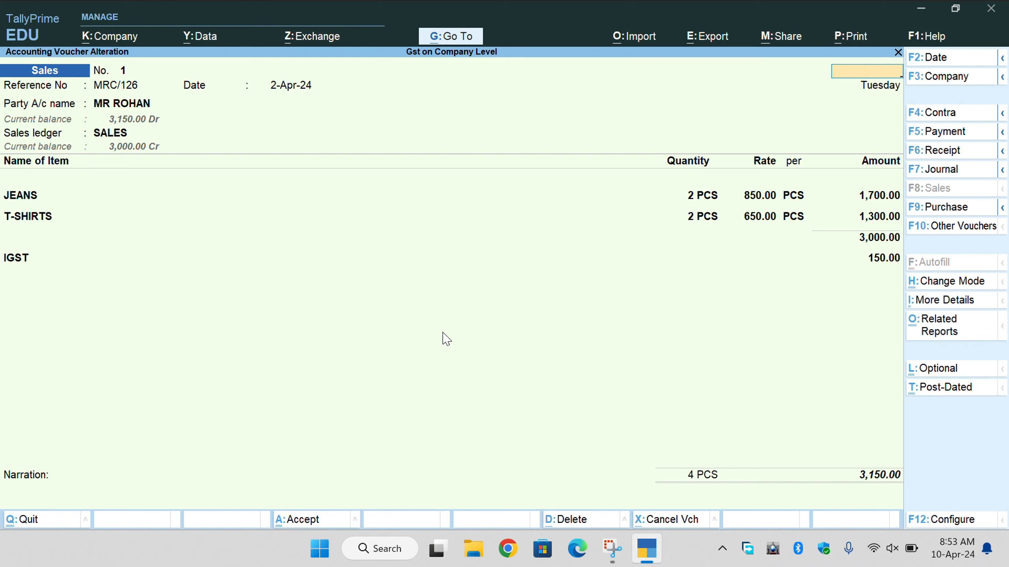
pyautogui.press('Escape')
pyautogui.press('y')
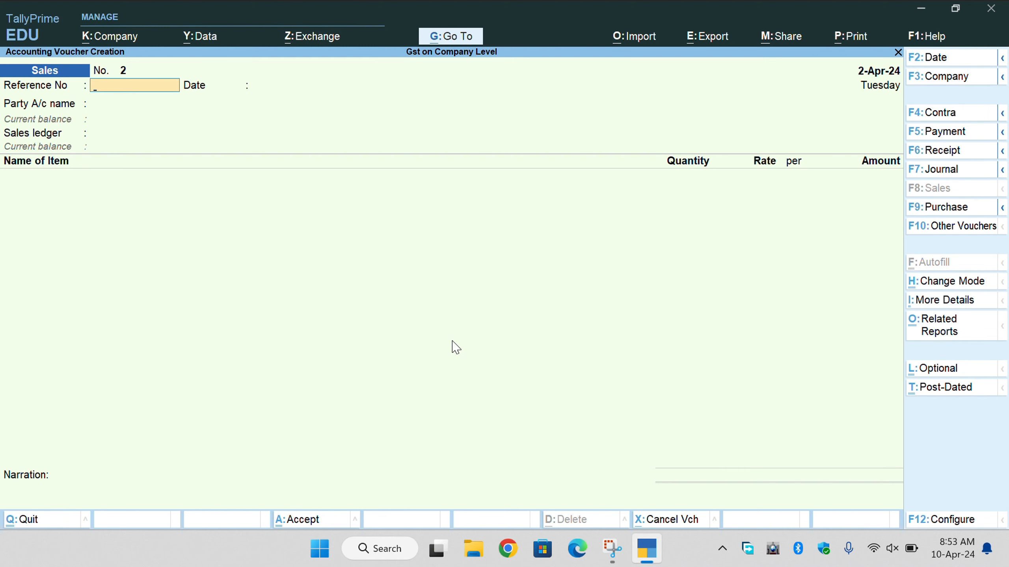